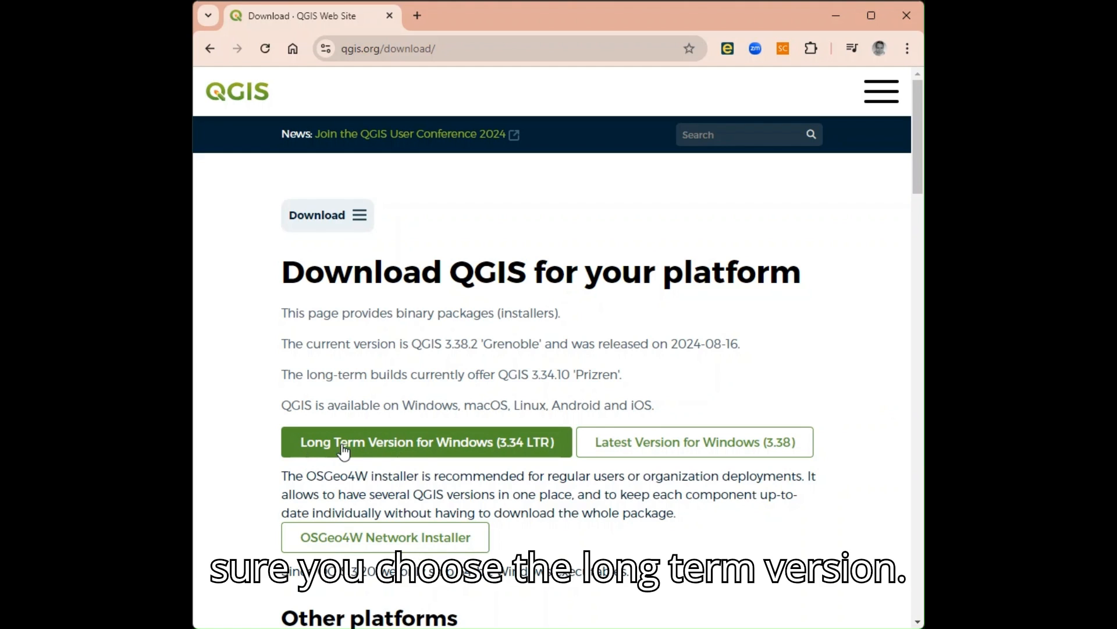
Download the Long Term Version for Windows (3.34 LTR) of QGIS
{"action": "left_click", "coordinate": [420, 450]}
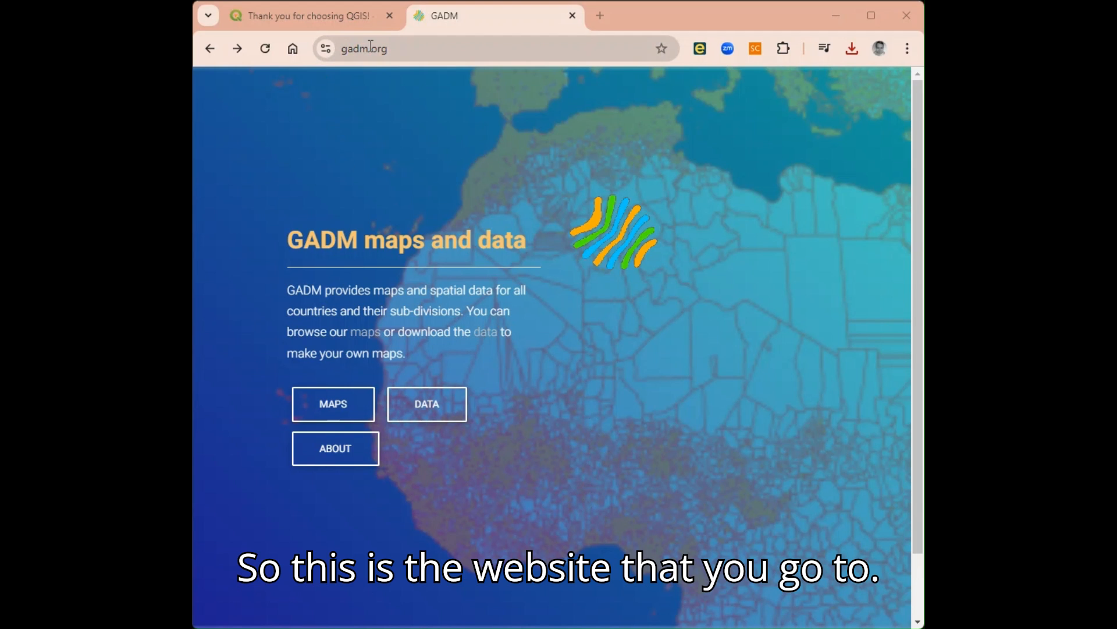
Download the country-level GADM data for Kosovo as a shapefile, dismissing the advert on the way
{"action": "left_click", "coordinate": [427, 406]}
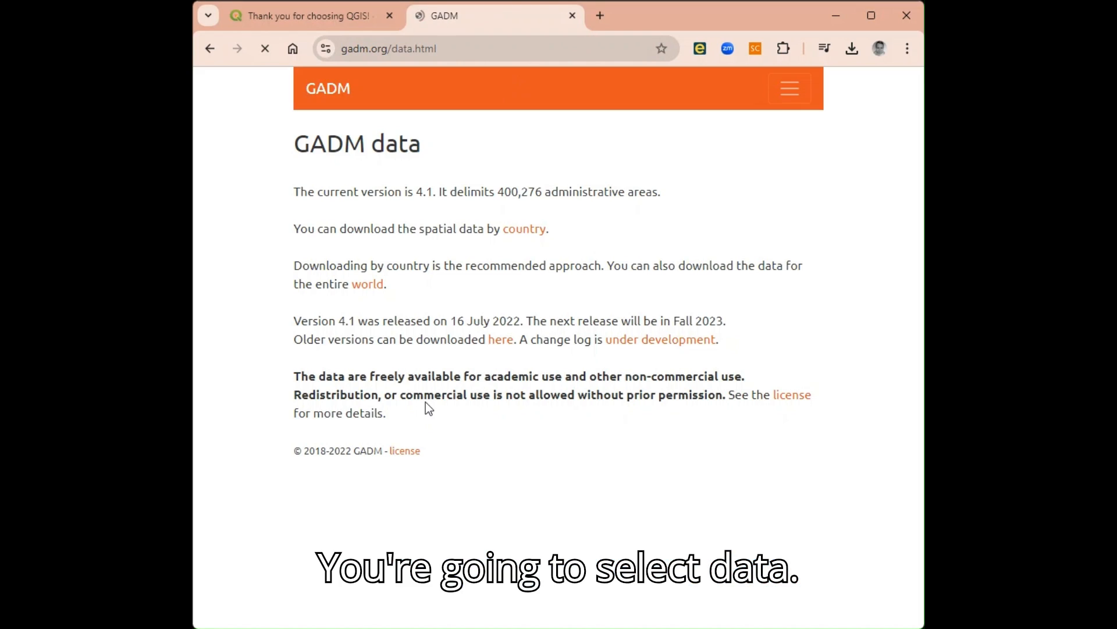
{"action": "left_click", "coordinate": [519, 232]}
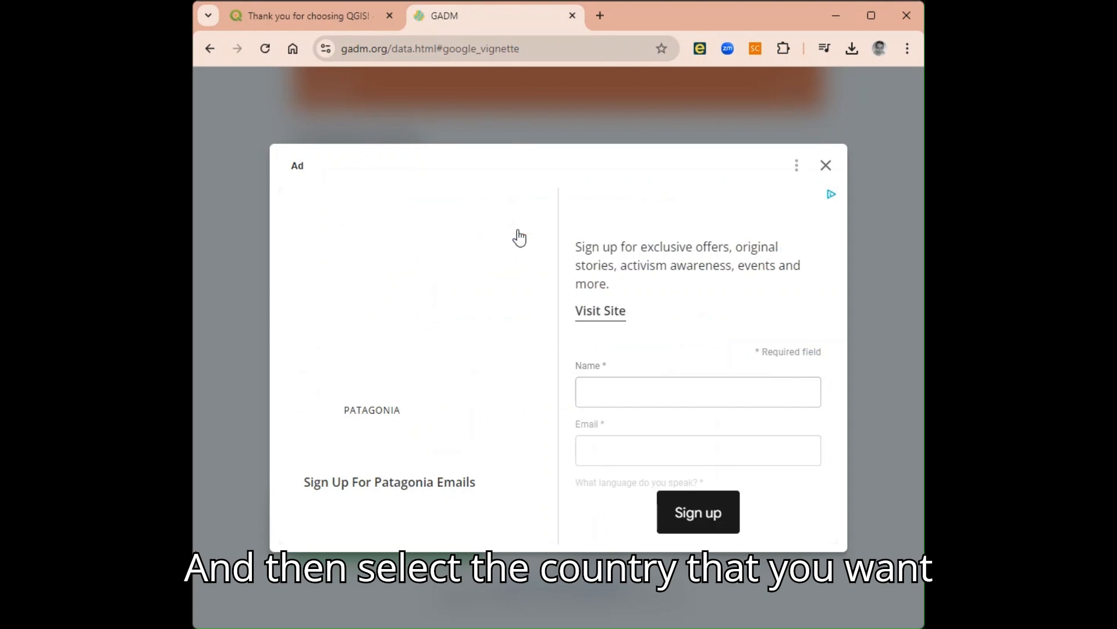
{"action": "left_click", "coordinate": [827, 166]}
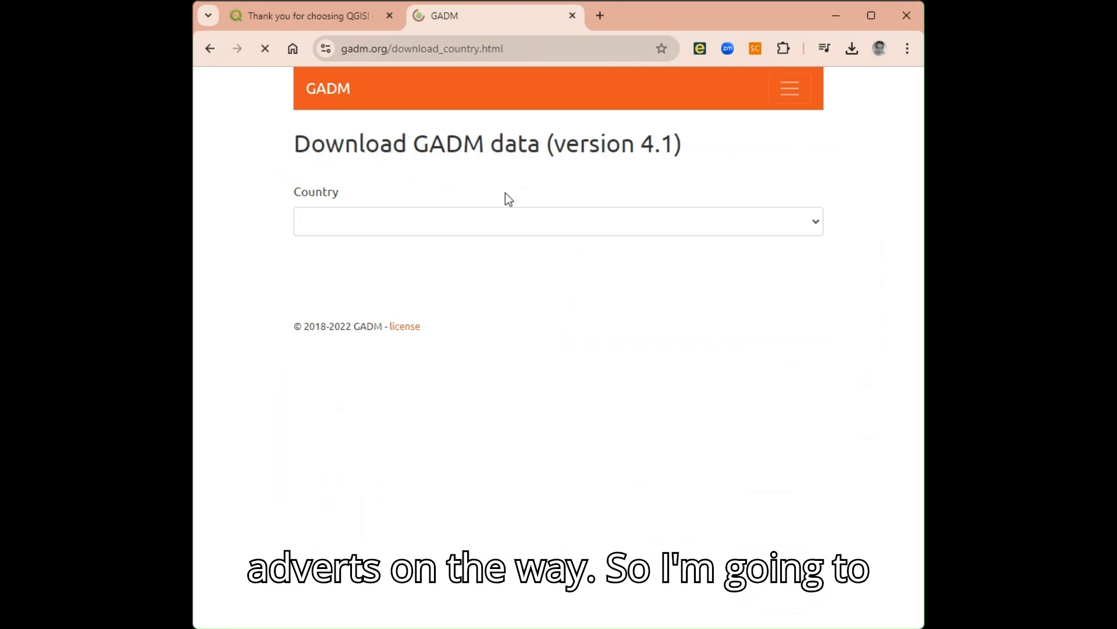
{"action": "type", "text": "ko"}
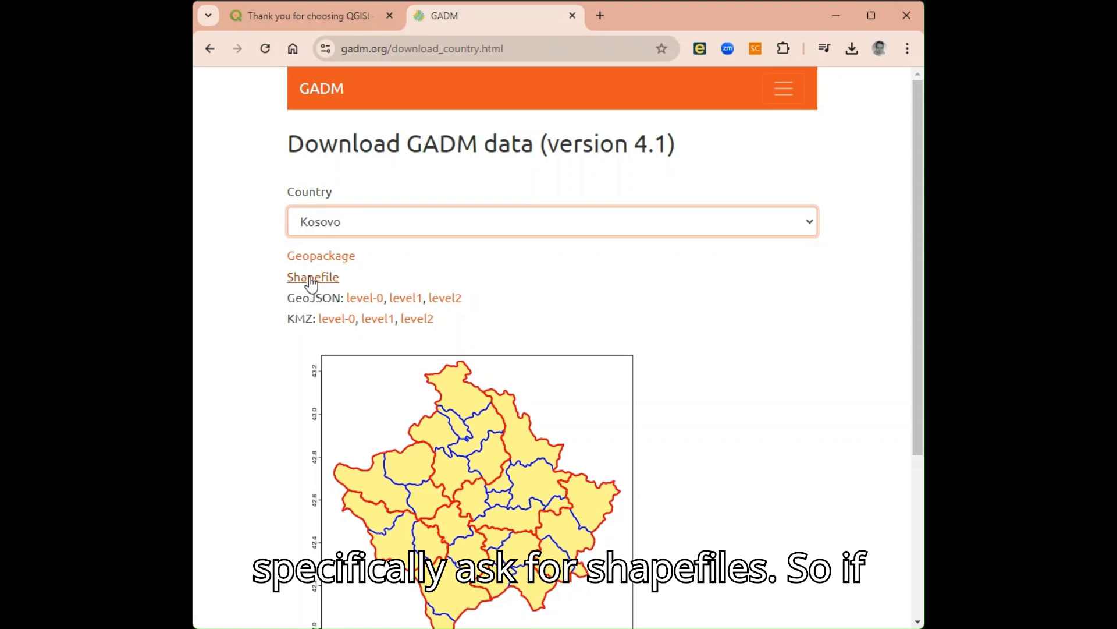
{"action": "left_click", "coordinate": [311, 279]}
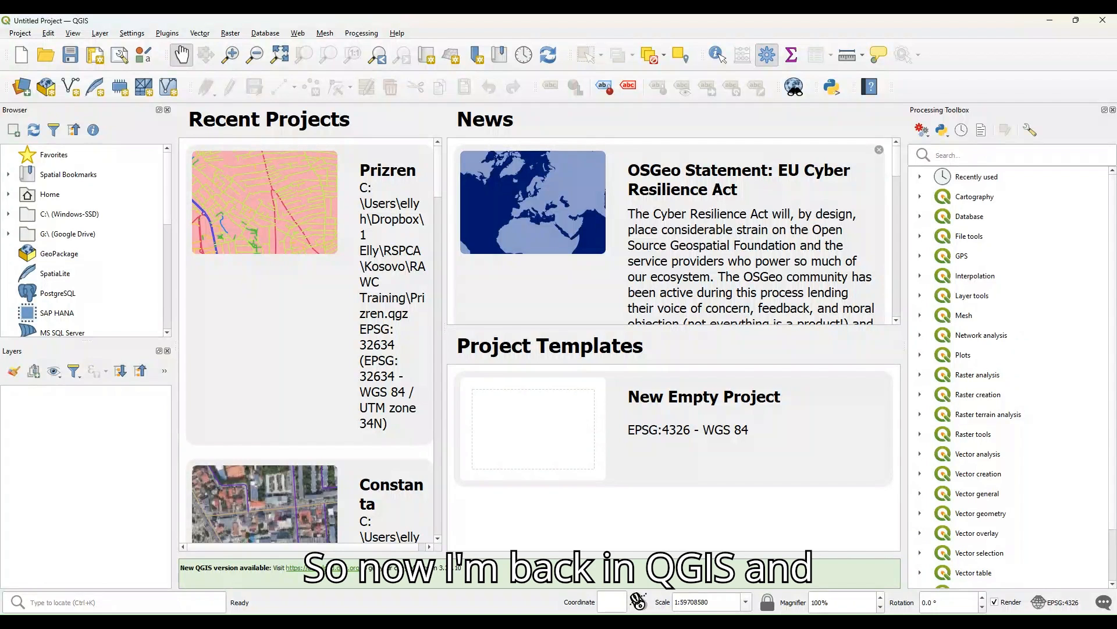
Start a new project in QGIS and add gadm41_XKO_2.shp from the Kosovo GADM files folder to the map
{"action": "left_click", "coordinate": [23, 56]}
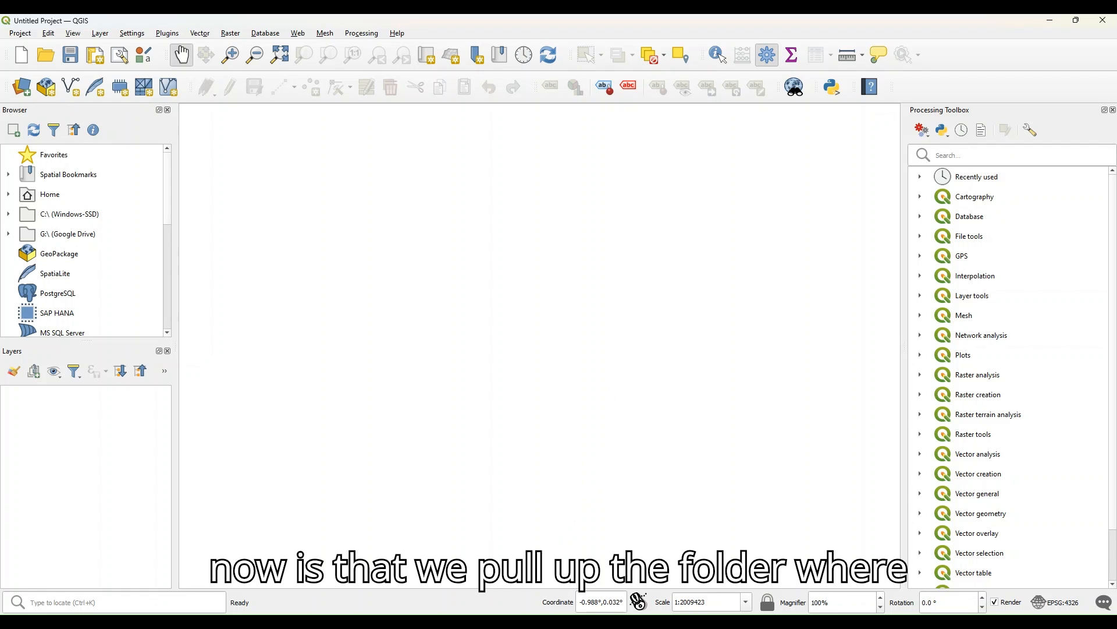
{"action": "key", "text": "alt+Tab"}
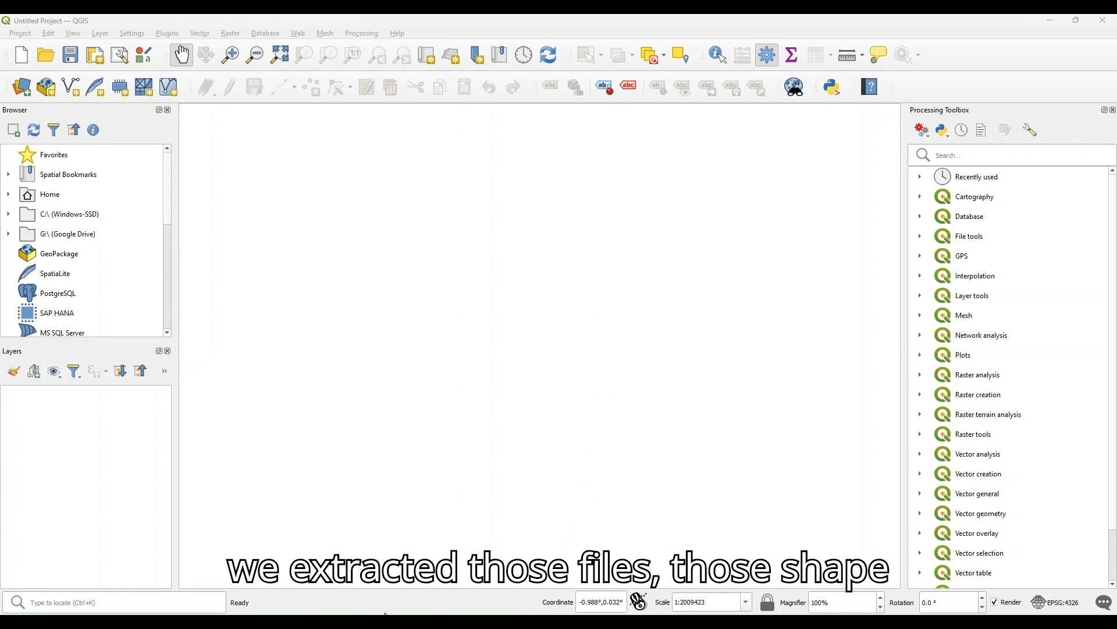
{"action": "left_click", "coordinate": [386, 614]}
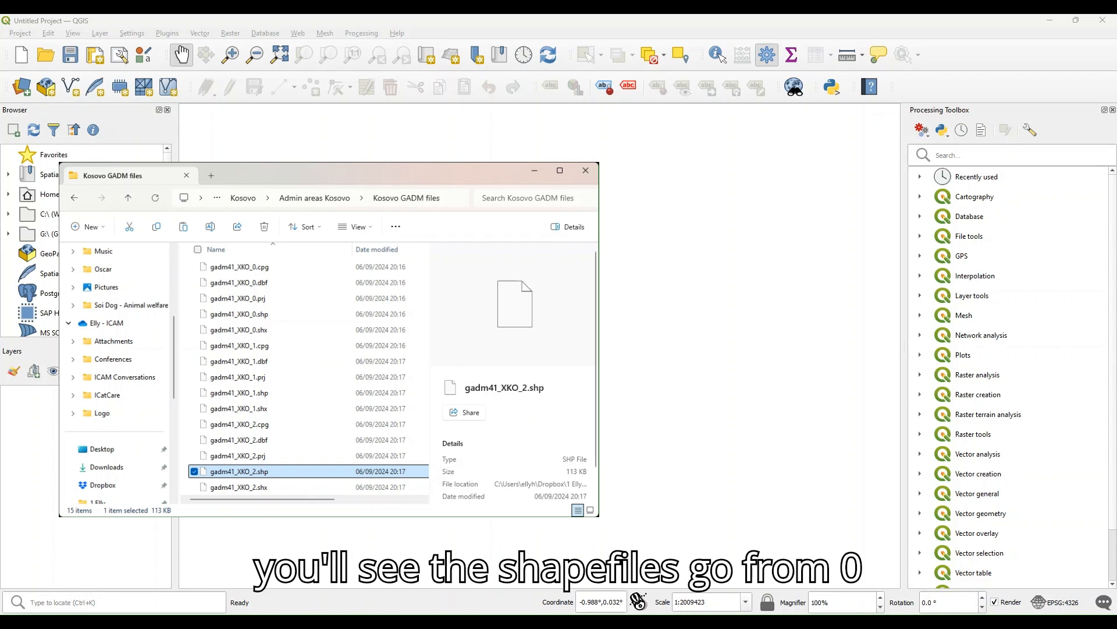
{"action": "left_click", "coordinate": [253, 269]}
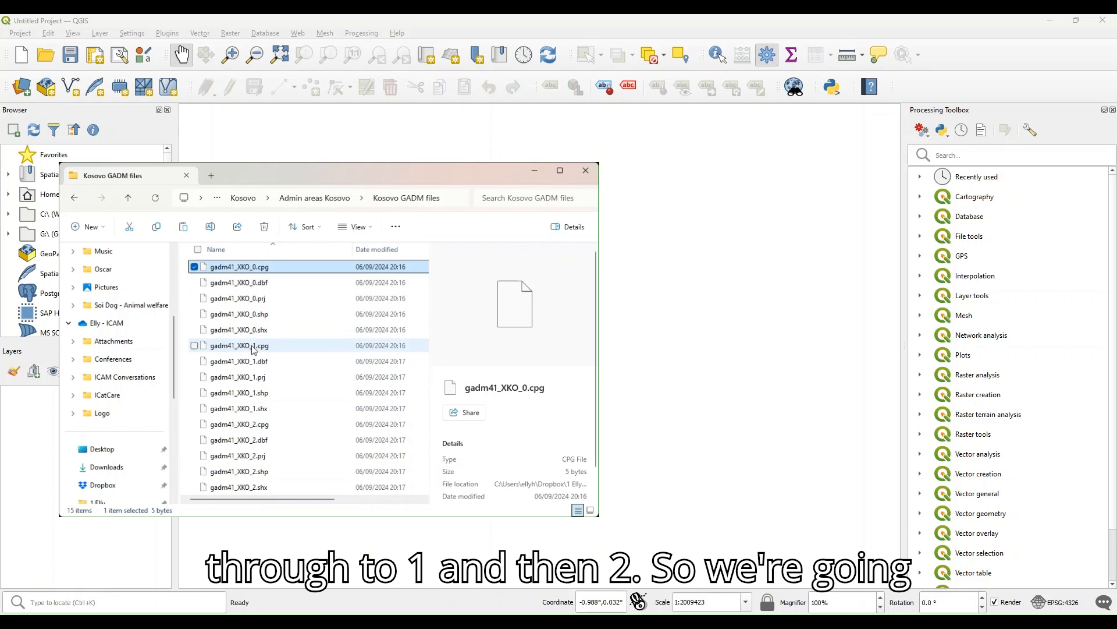
{"action": "left_click", "coordinate": [253, 393]}
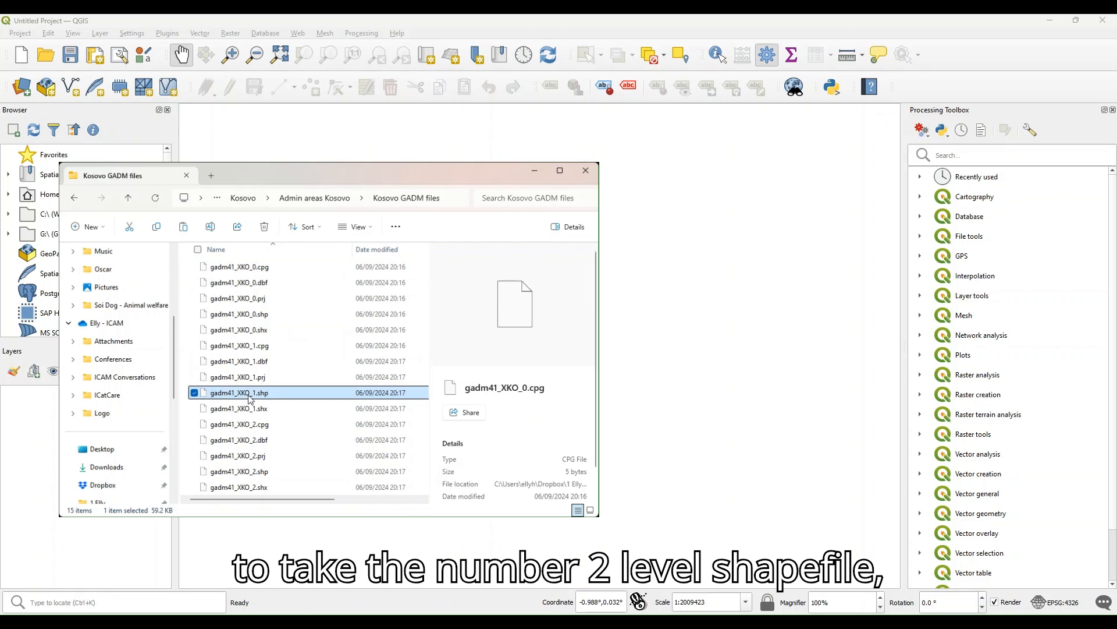
{"action": "left_click", "coordinate": [249, 474]}
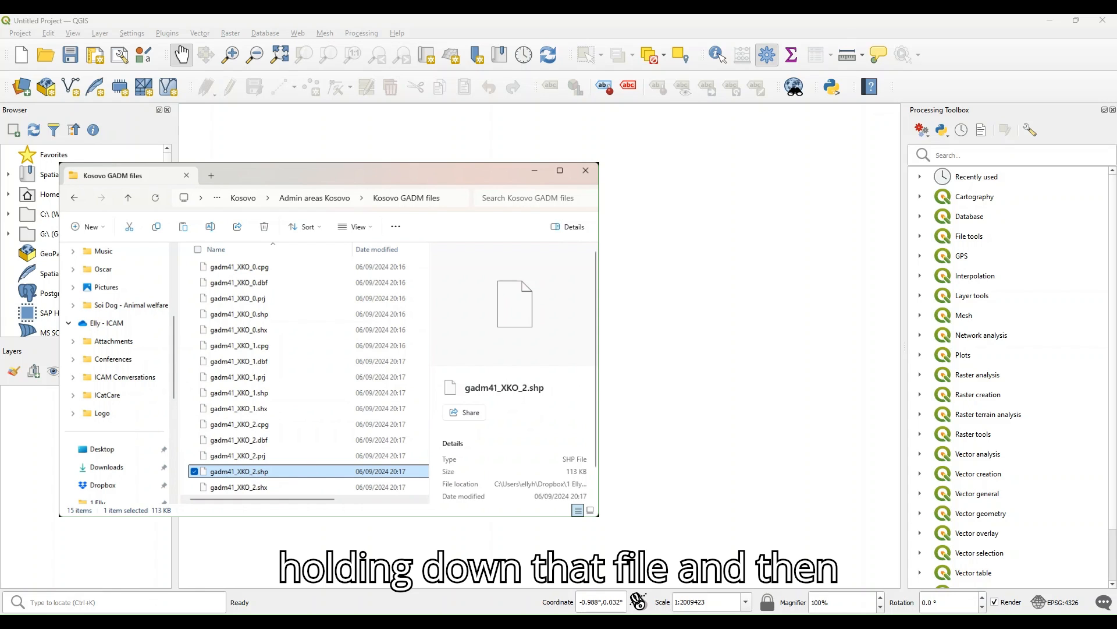
{"action": "left_click_drag", "start_coordinate": [239, 471], "coordinate": [677, 344]}
{"action": "left_click", "coordinate": [676, 344]}
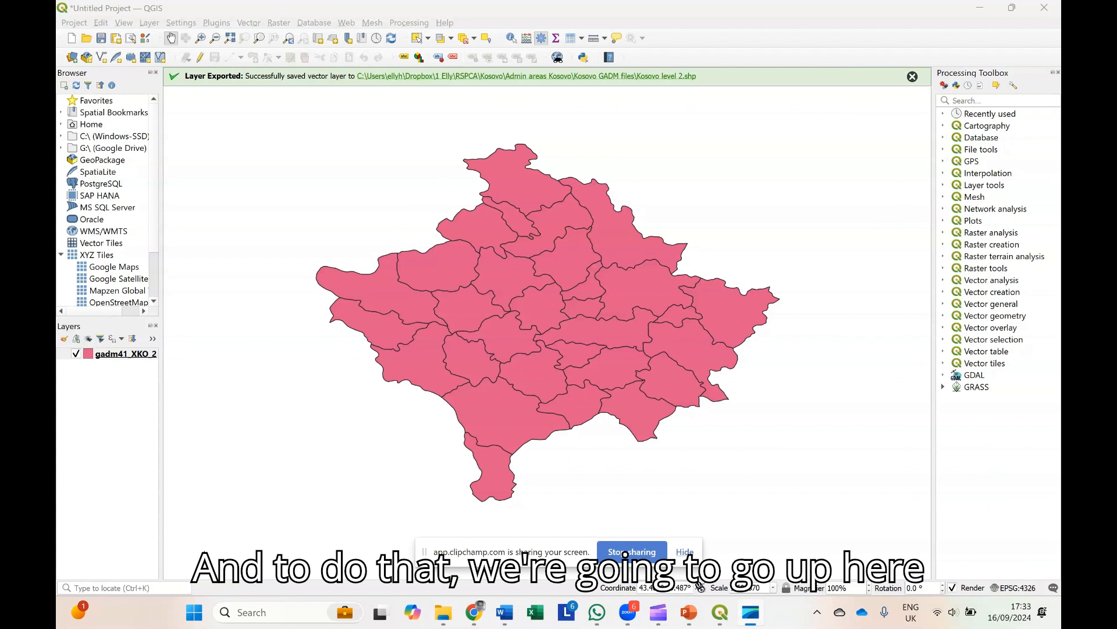
Set up a save of the gadm41_XKO_2 layer as an ESRI Shapefile named Kosovo level 2 in the Kosovo GADM files folder
{"action": "left_click", "coordinate": [150, 23]}
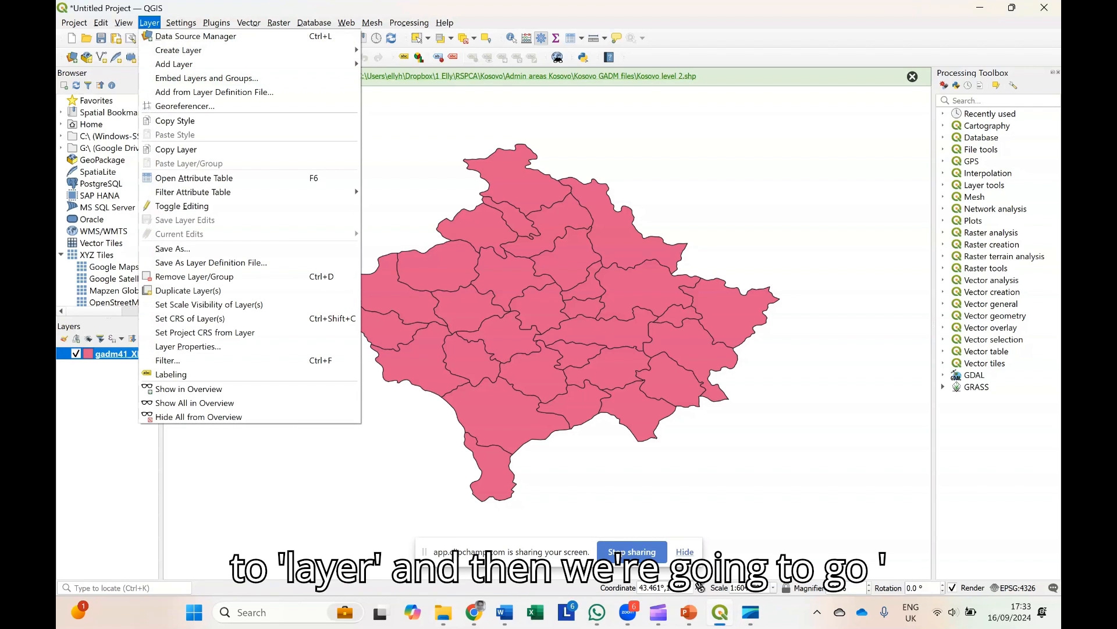
{"action": "left_click", "coordinate": [173, 248]}
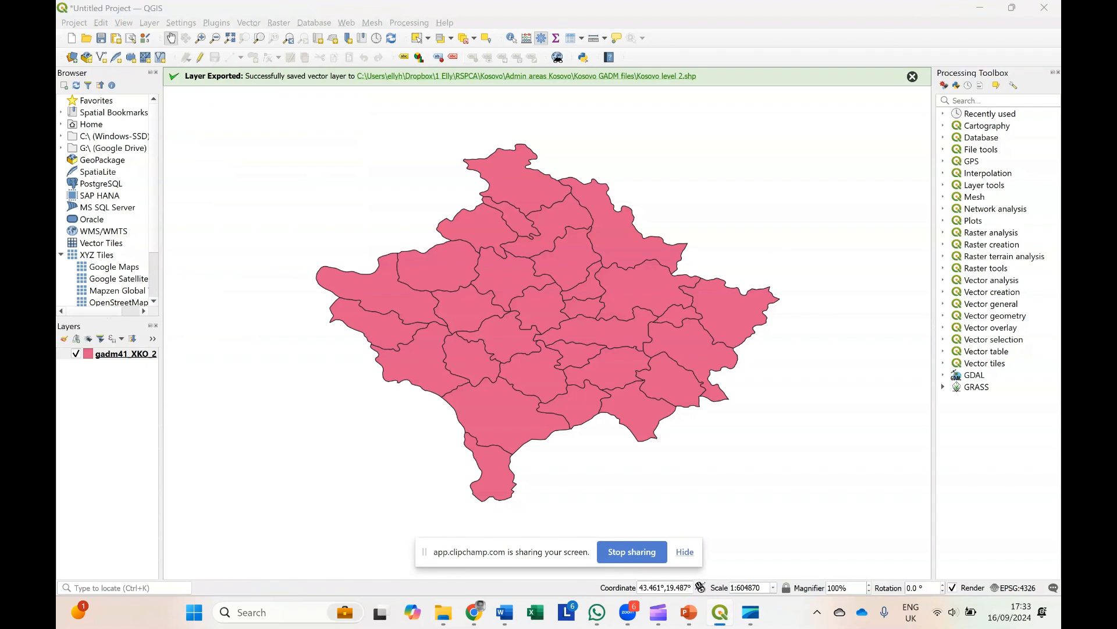
{"action": "left_click_drag", "start_coordinate": [553, 95], "coordinate": [399, 143]}
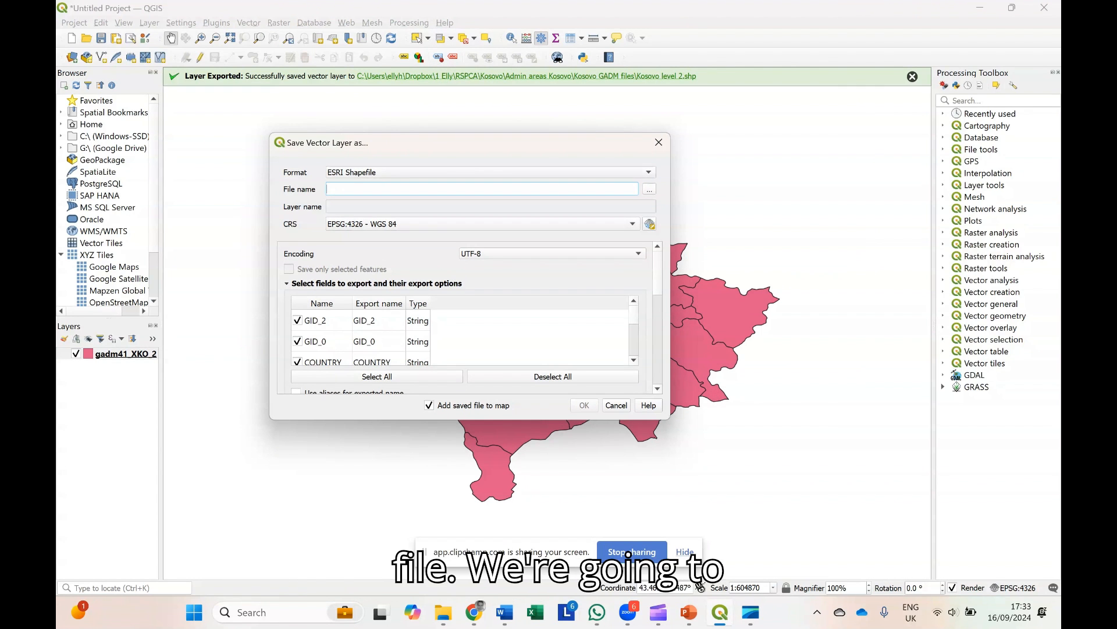
{"action": "left_click", "coordinate": [649, 189]}
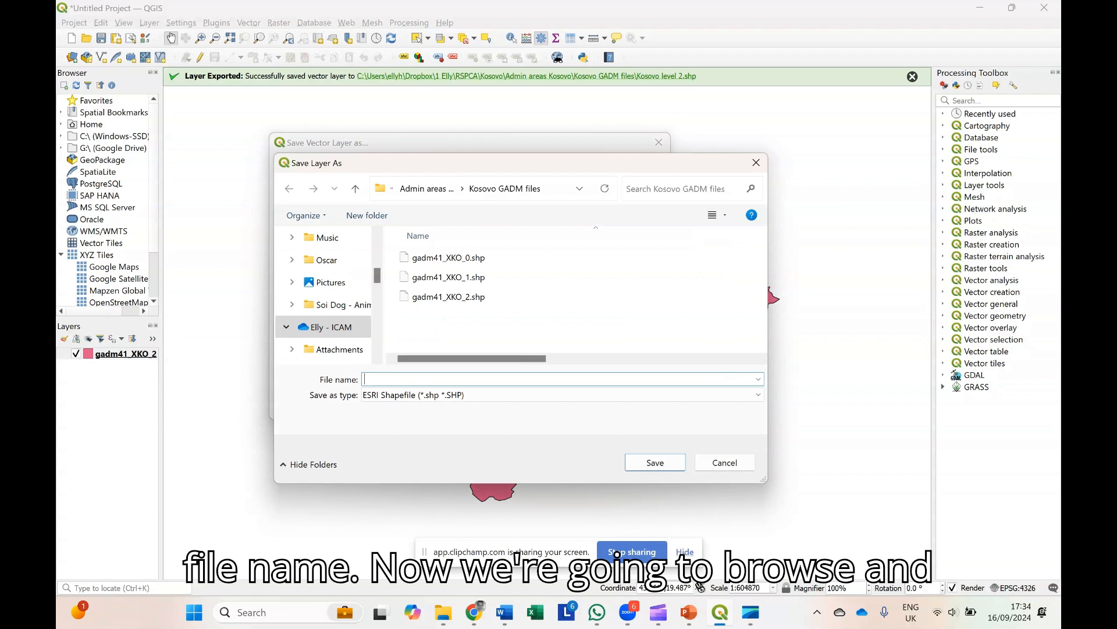
{"action": "key", "text": "Tab"}
{"action": "type", "text": "Ko"}
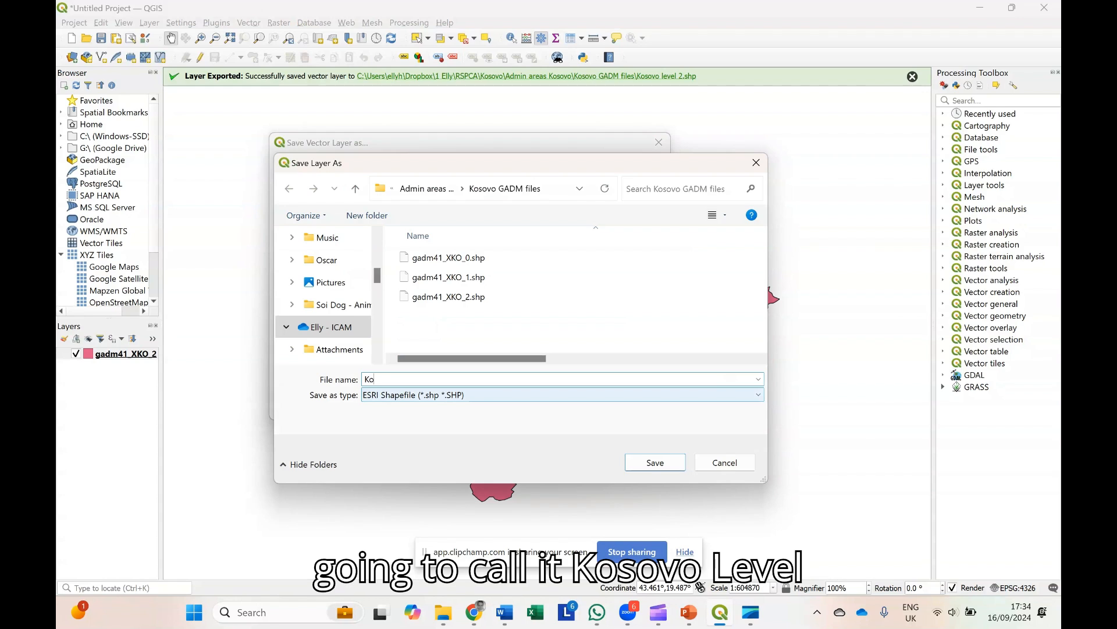
{"action": "type", "text": "sovo level 2"}
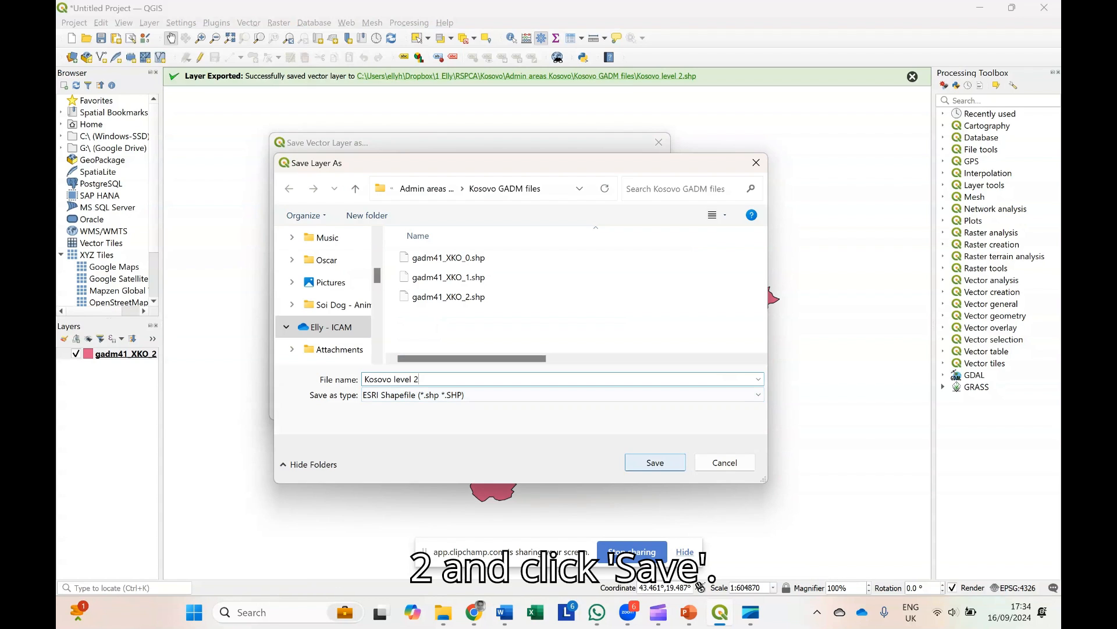
{"action": "left_click", "coordinate": [655, 463]}
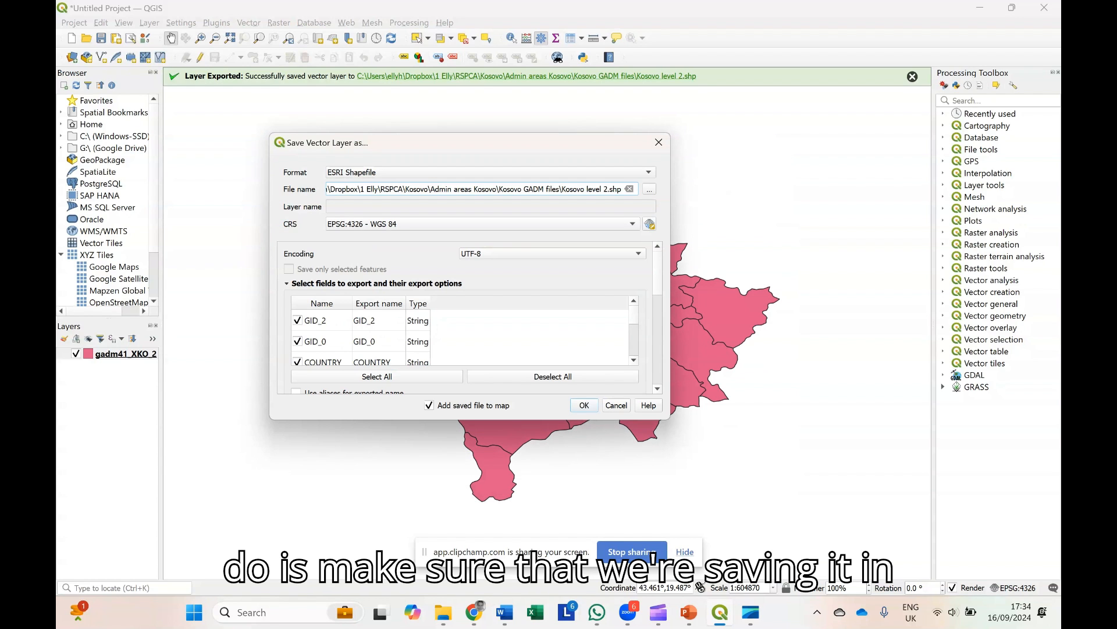
Set the CRS of the exported layer to EPSG:32634 - WGS 84 / UTM zone 34N
{"action": "left_click_drag", "start_coordinate": [495, 419], "coordinate": [499, 505]}
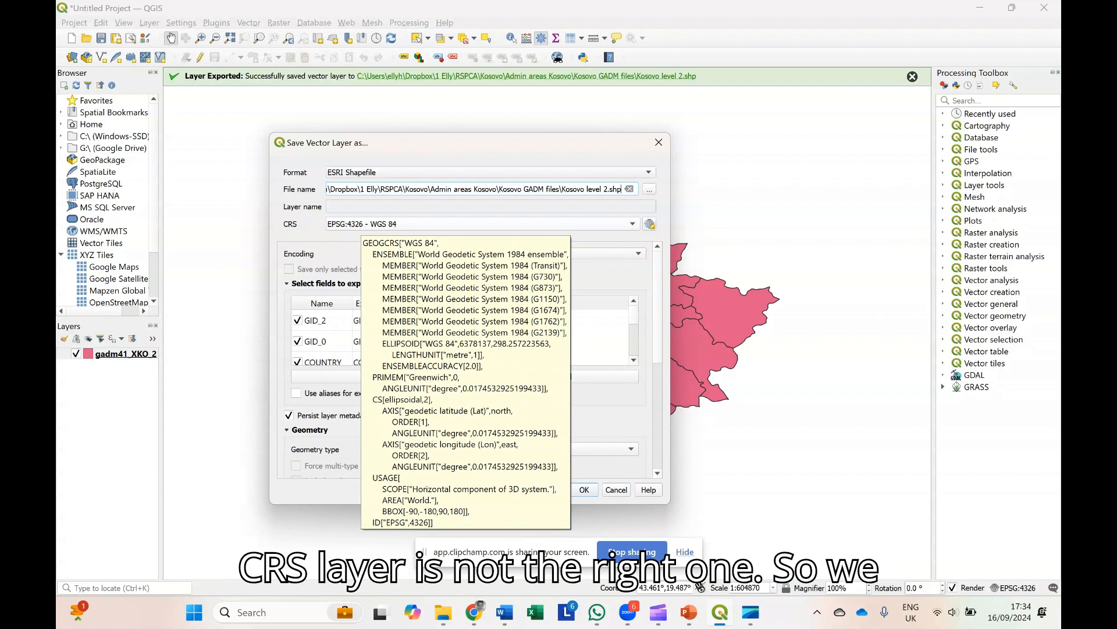
{"action": "left_click", "coordinate": [632, 224]}
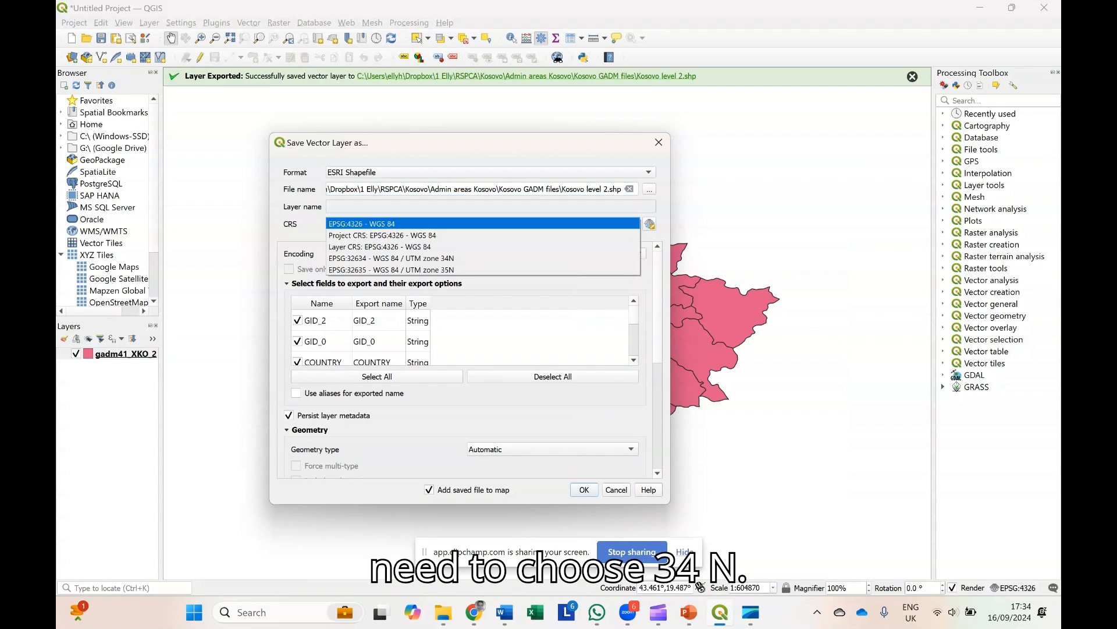
{"action": "key", "text": "Down"}
{"action": "key", "text": "Down"}
{"action": "key", "text": "Down"}
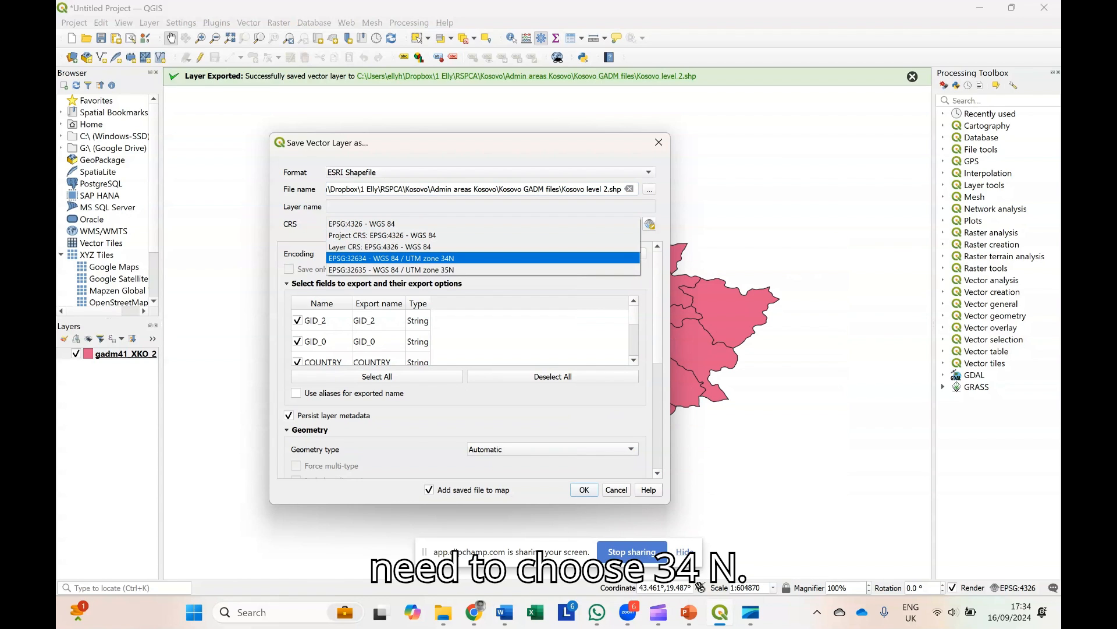
{"action": "key", "text": "Return"}
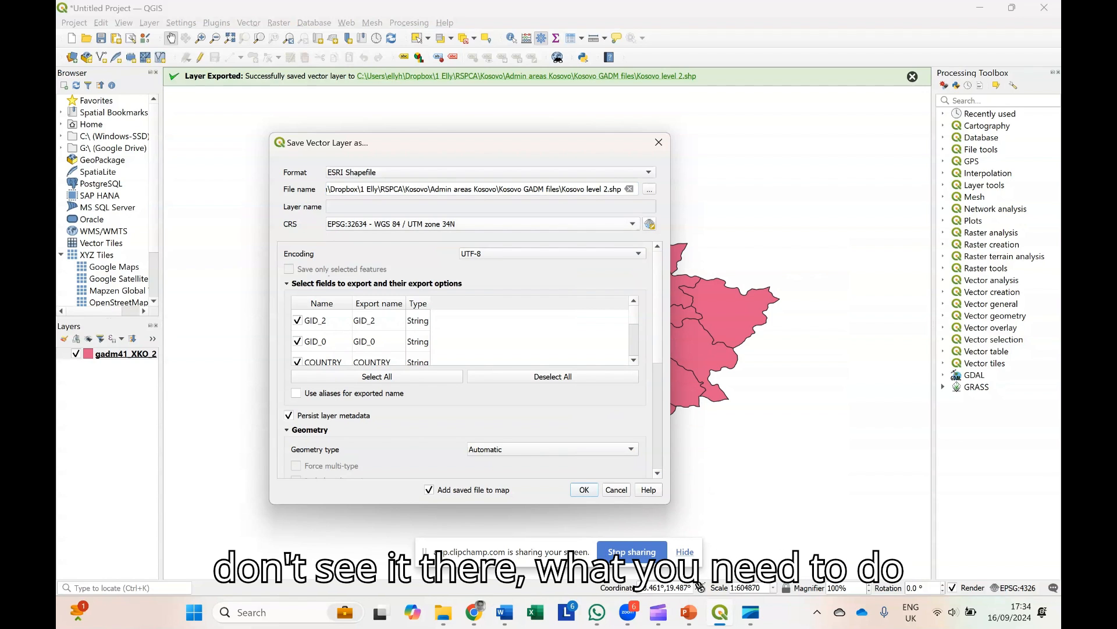
Filter the full list of coordinate systems for WGS 84 / UTM zone 34N, select it, and export the layer with it added to the map
{"action": "left_click", "coordinate": [649, 225]}
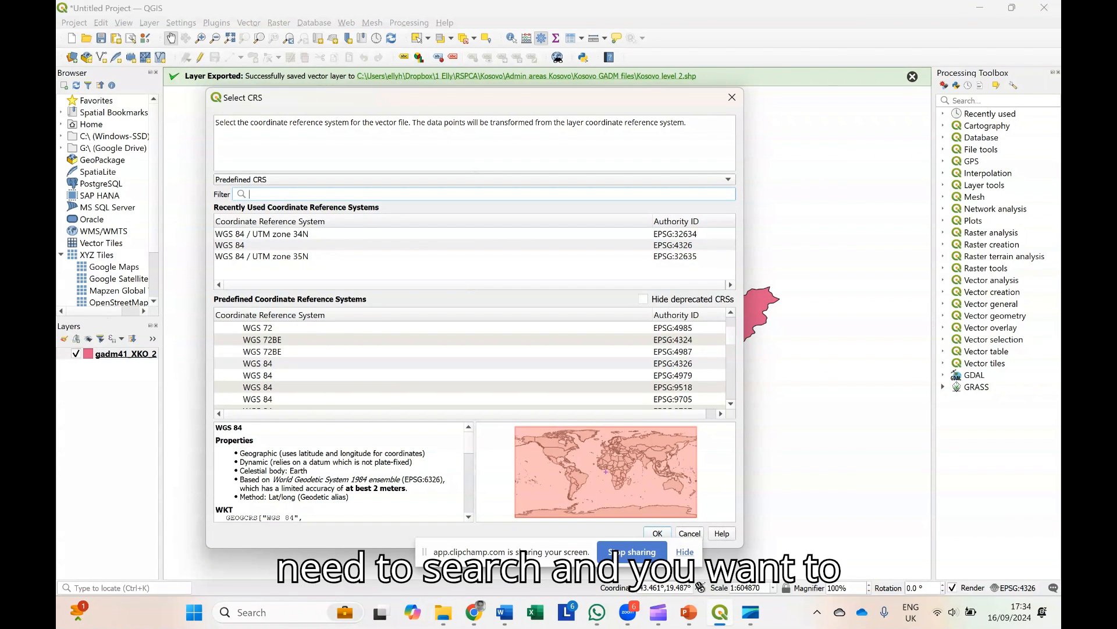
{"action": "type", "text": "WGS"}
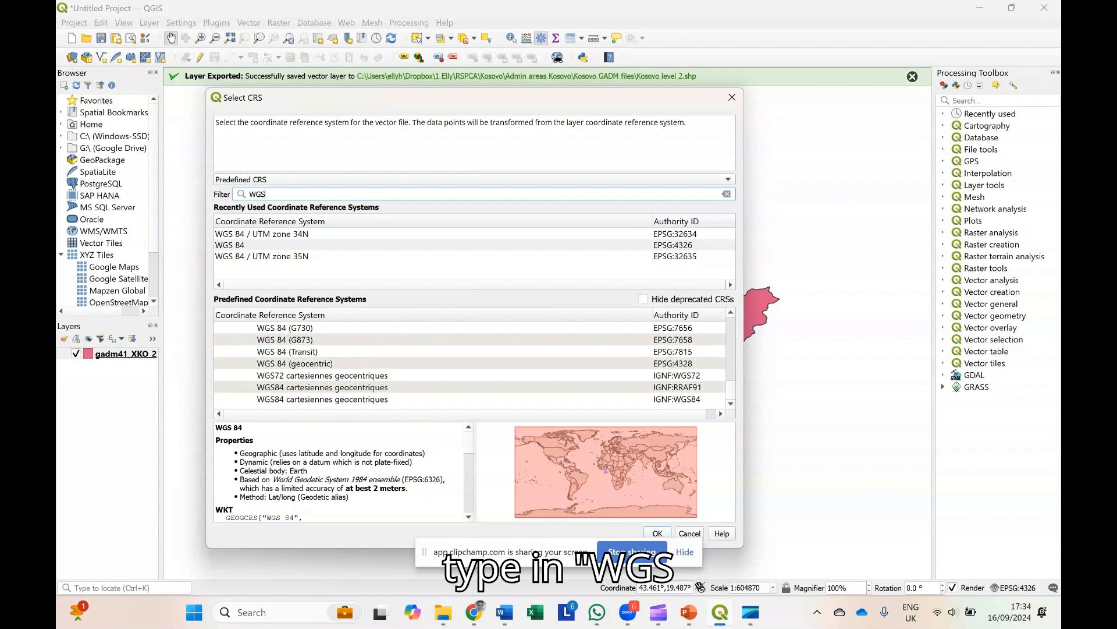
{"action": "type", "text": " 84 /"}
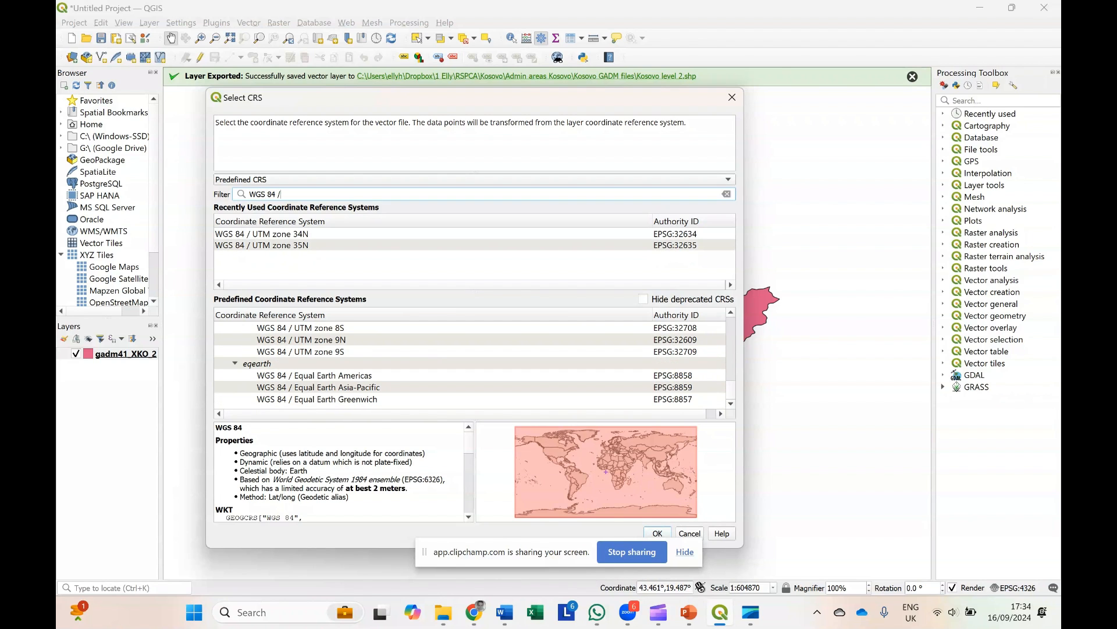
{"action": "type", "text": " UTM "}
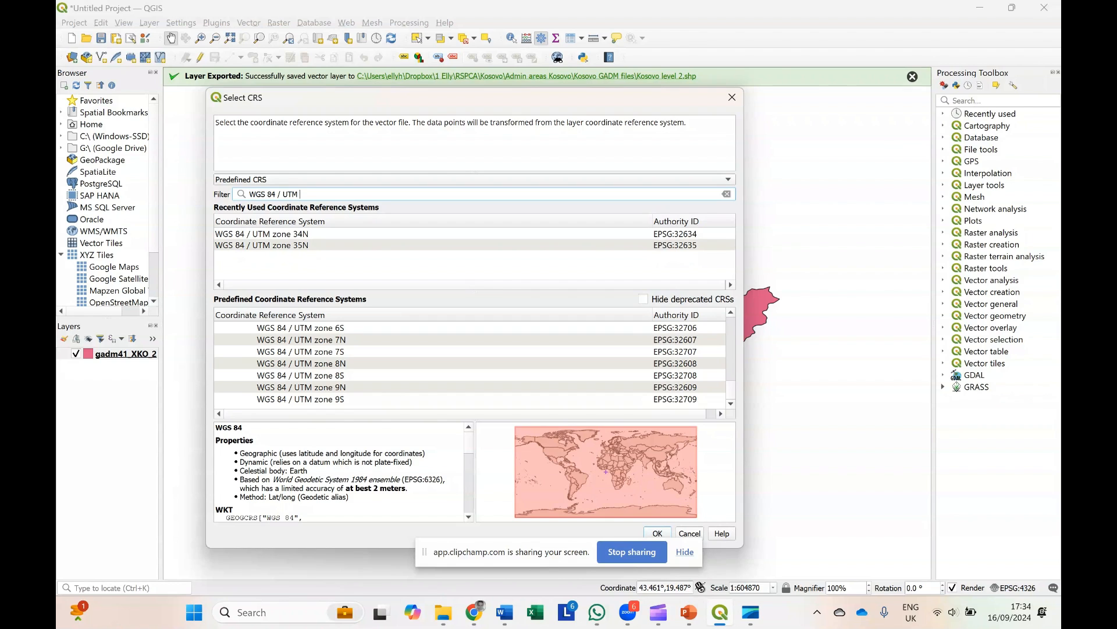
{"action": "type", "text": "zone"}
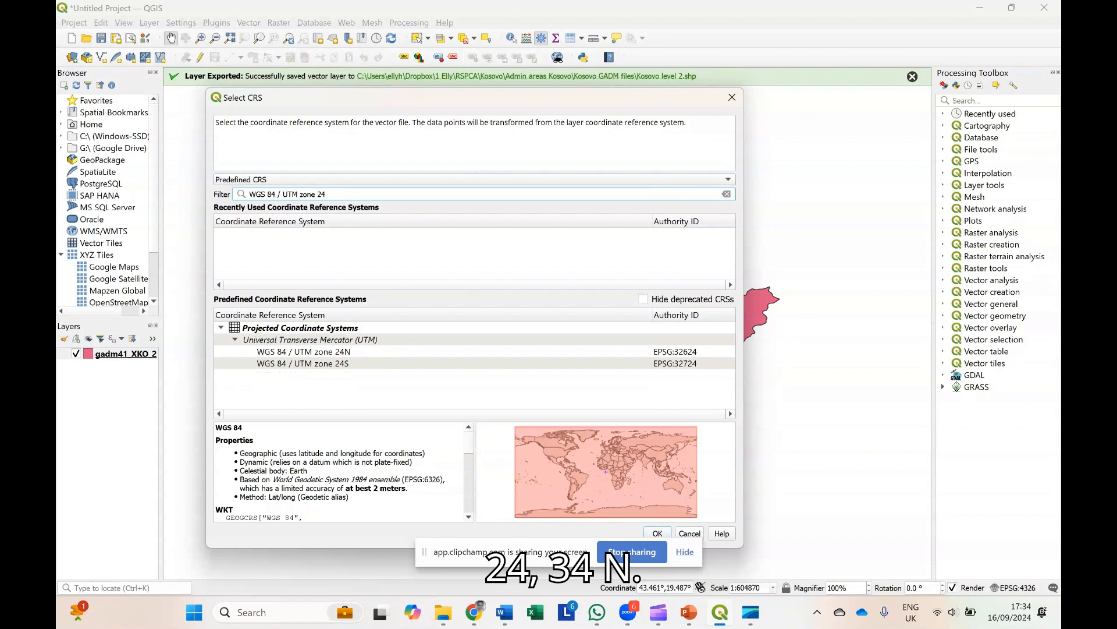
{"action": "type", "text": "34"}
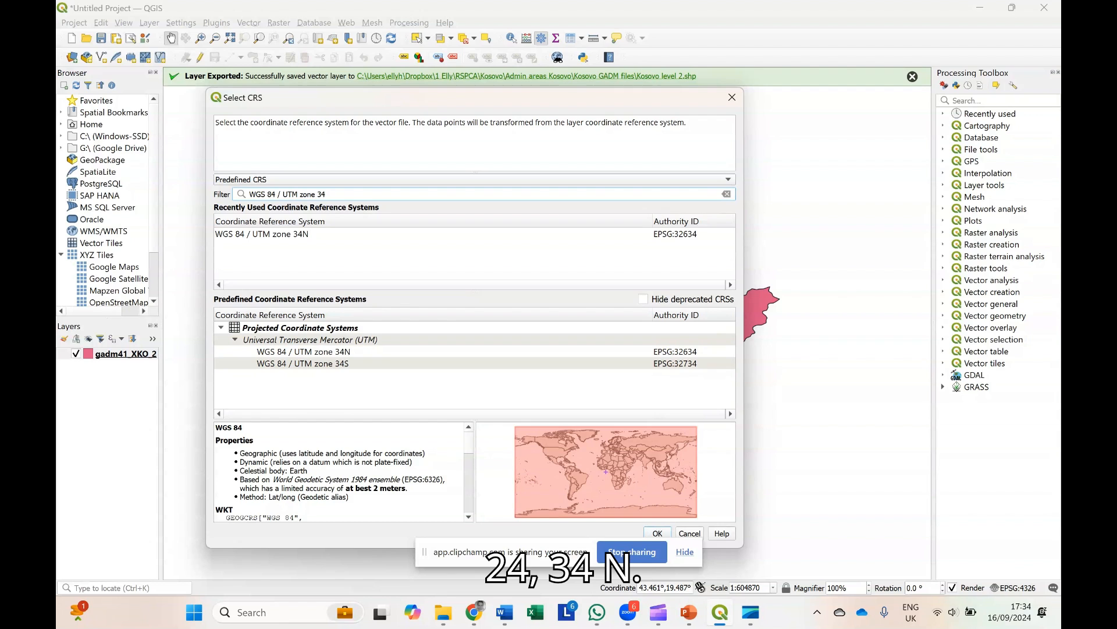
{"action": "type", "text": "N"}
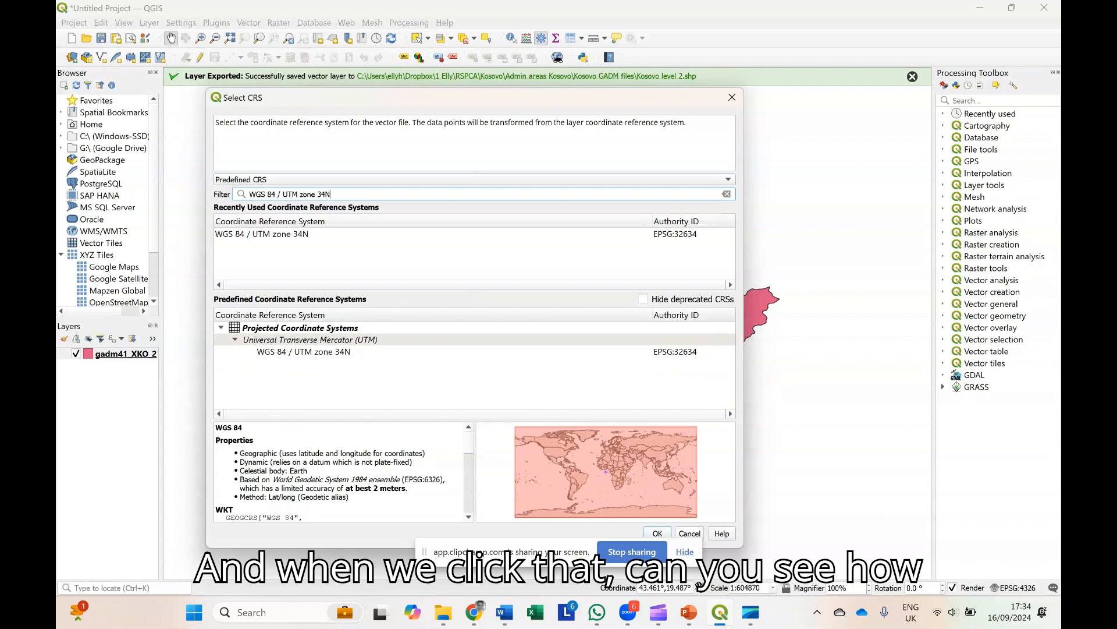
{"action": "left_click", "coordinate": [303, 352]}
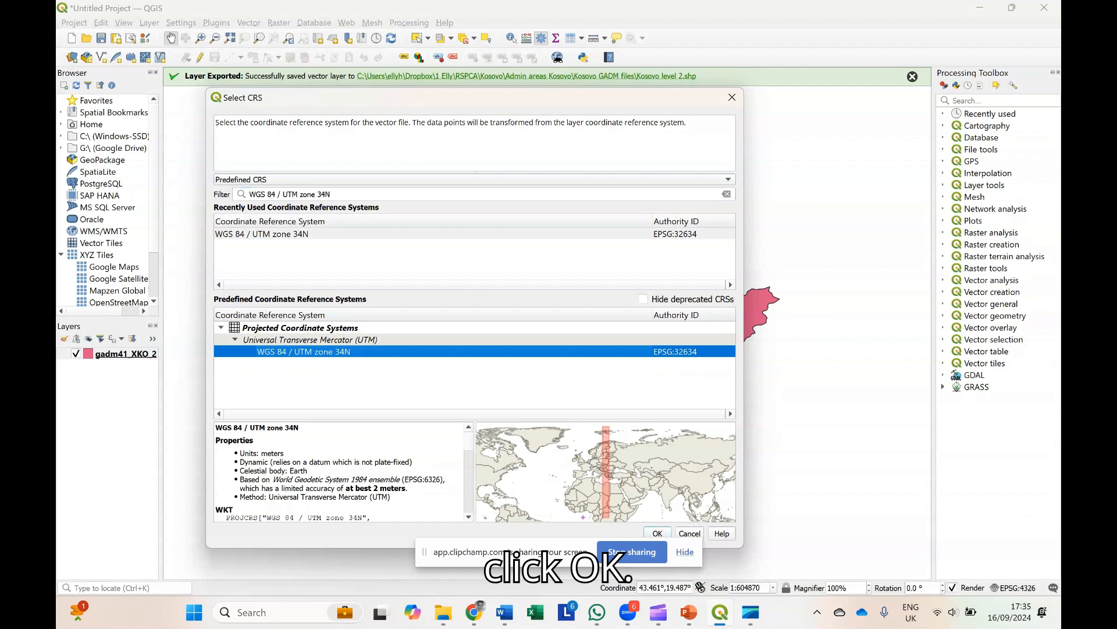
{"action": "left_click", "coordinate": [685, 552]}
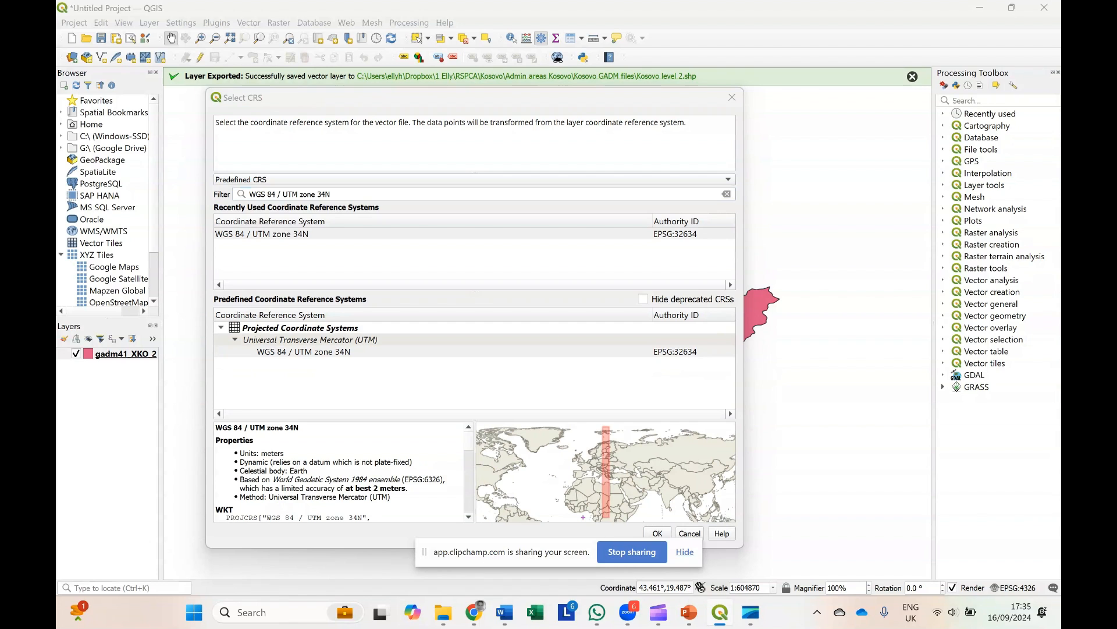
{"action": "left_click_drag", "start_coordinate": [525, 100], "coordinate": [529, 50]}
{"action": "left_click", "coordinate": [661, 484]}
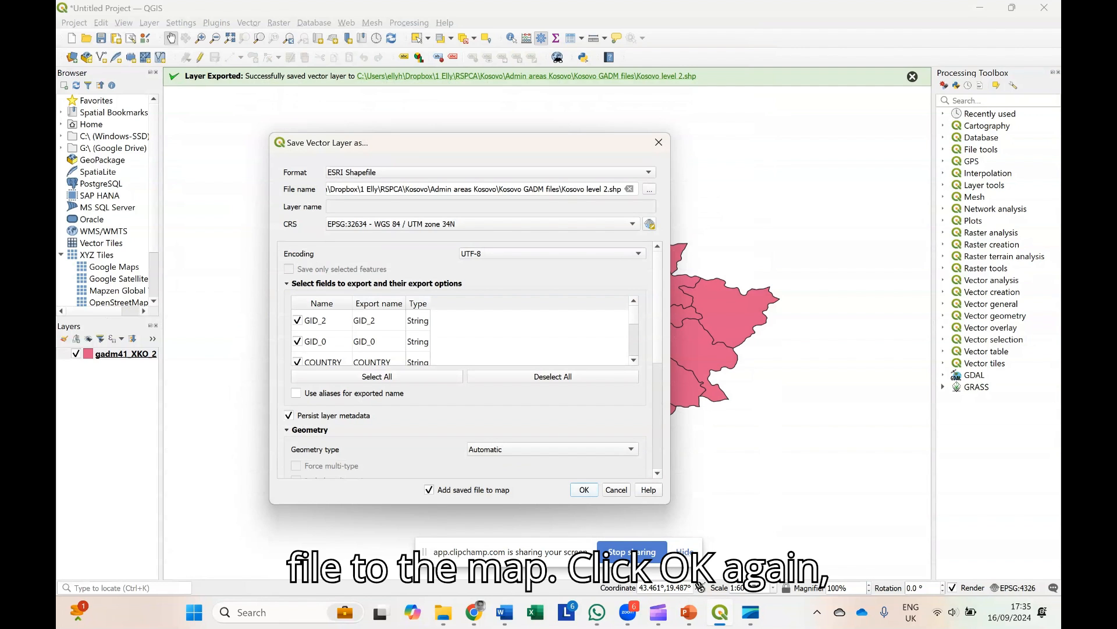
{"action": "left_click", "coordinate": [584, 490]}
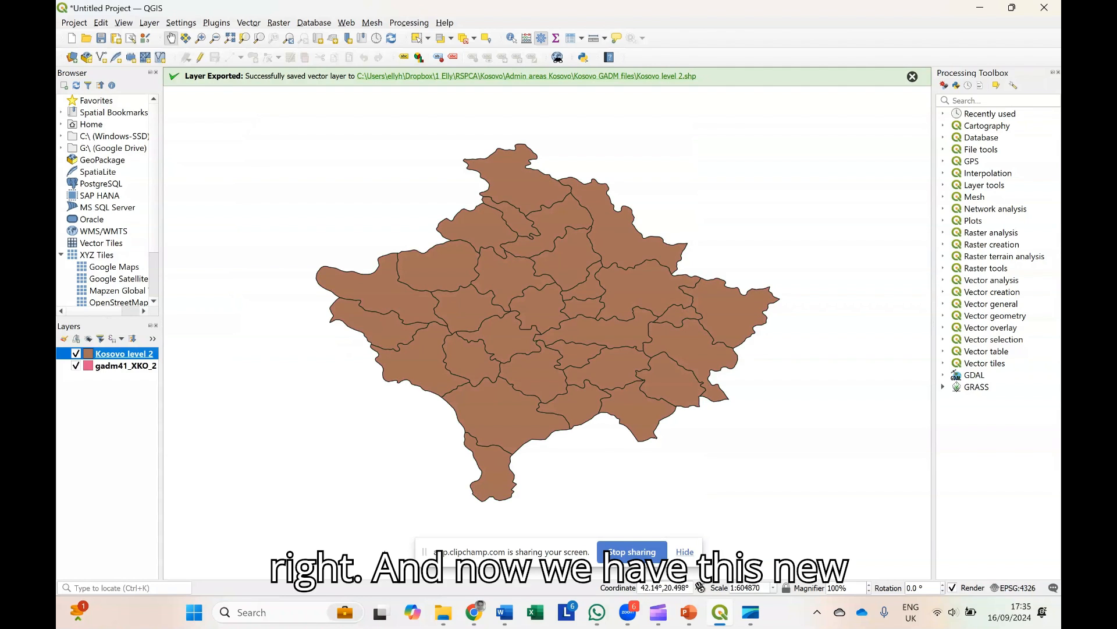
Hide the gadm41_XKO_2 layer and set the project CRS from the Kosovo level 2 layer
{"action": "left_click", "coordinate": [76, 365]}
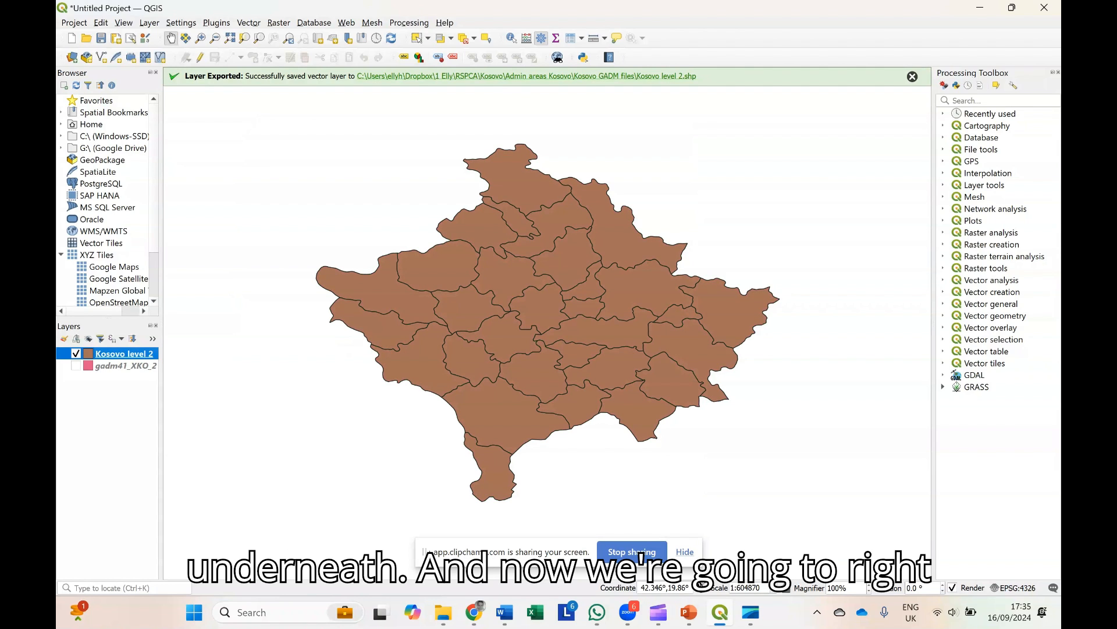
{"action": "right_click", "coordinate": [113, 354]}
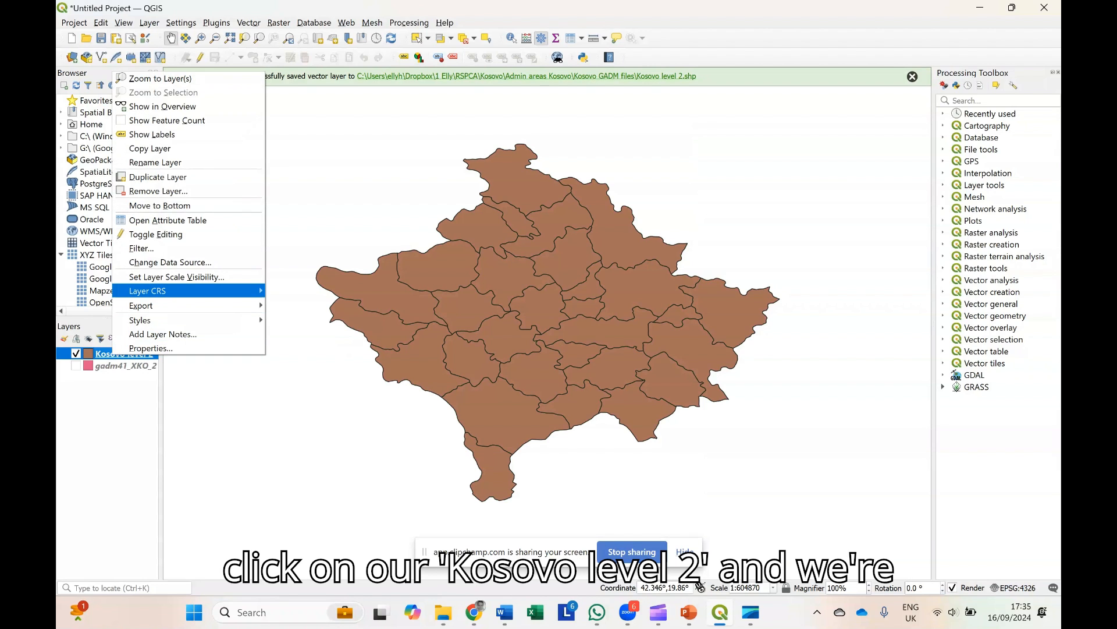
{"action": "mouse_move", "coordinate": [148, 291]}
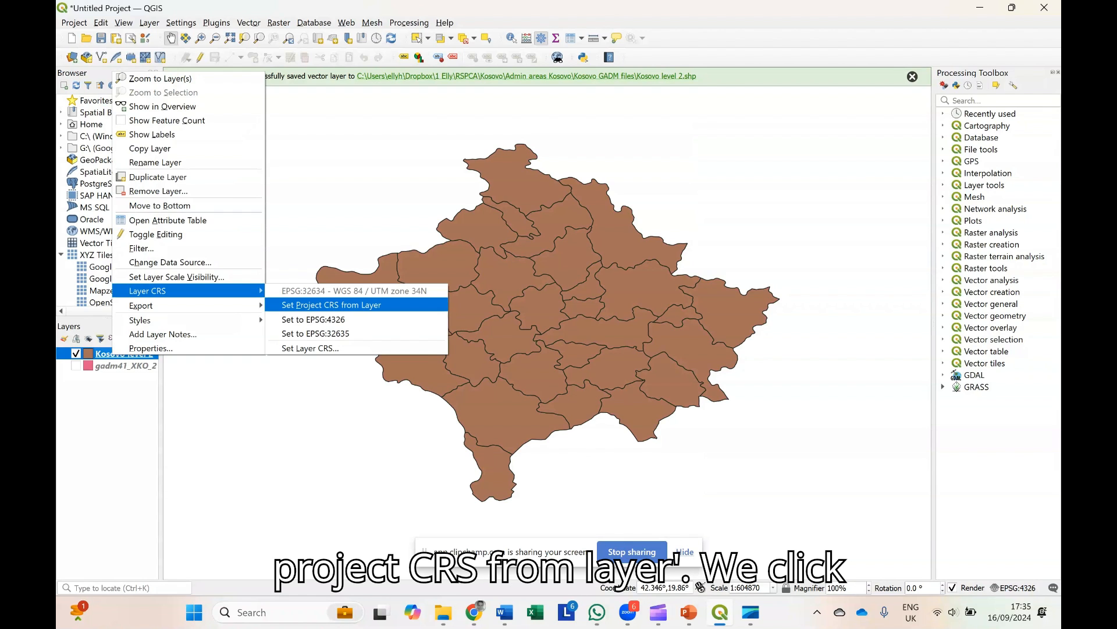
{"action": "key", "text": "Return"}
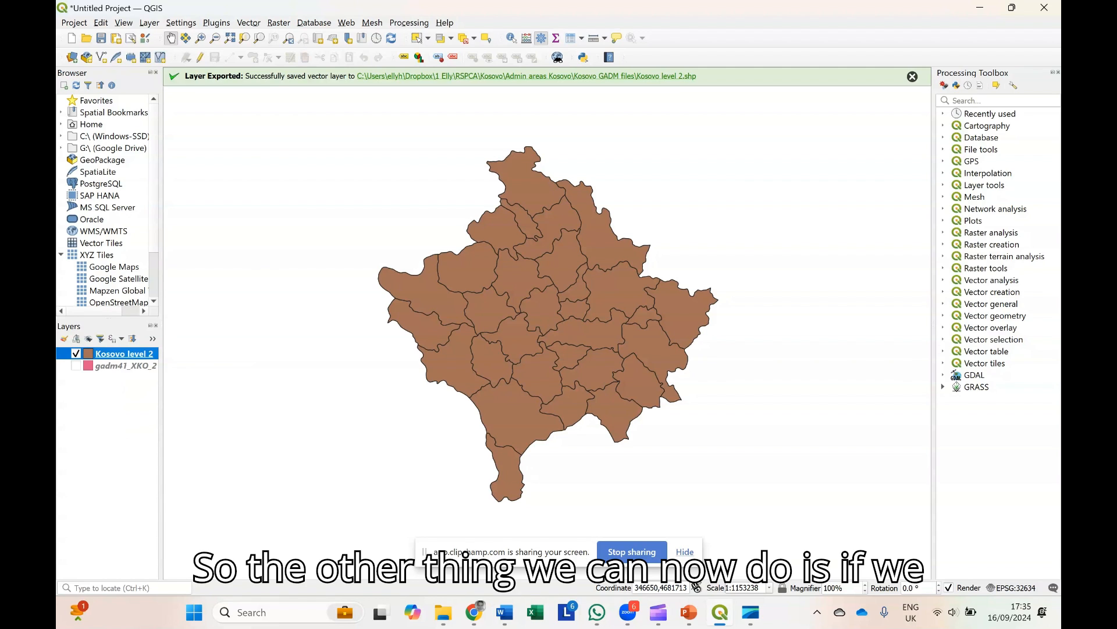
Open the Kosovo level 2 attribute table and examine its country, level 1 and level 2 name and type columns
{"action": "right_click", "coordinate": [123, 353]}
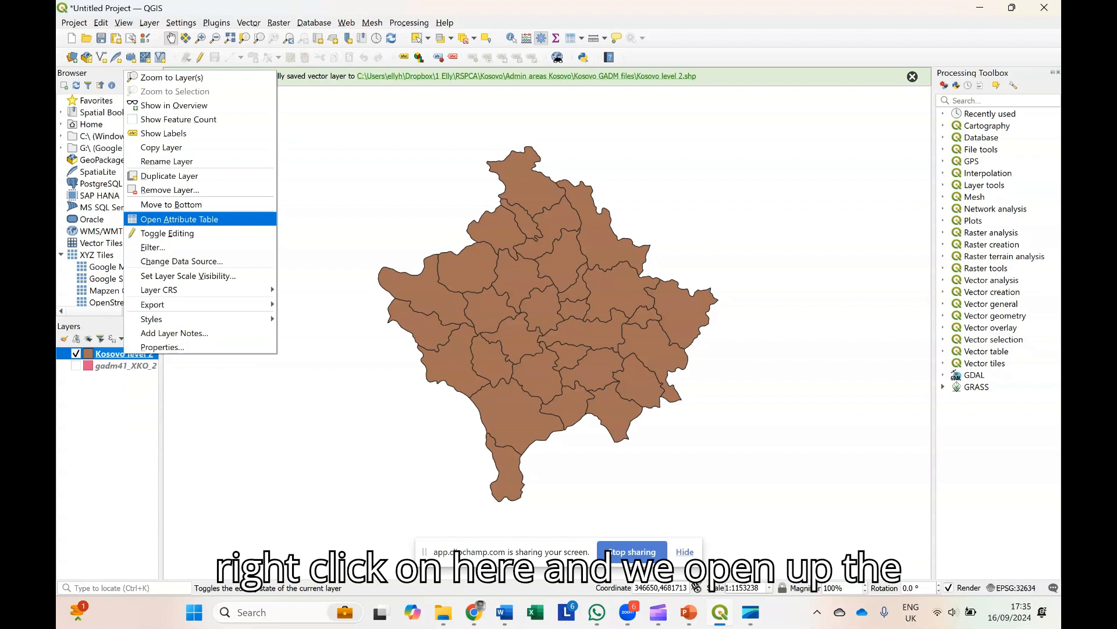
{"action": "left_click", "coordinate": [178, 219]}
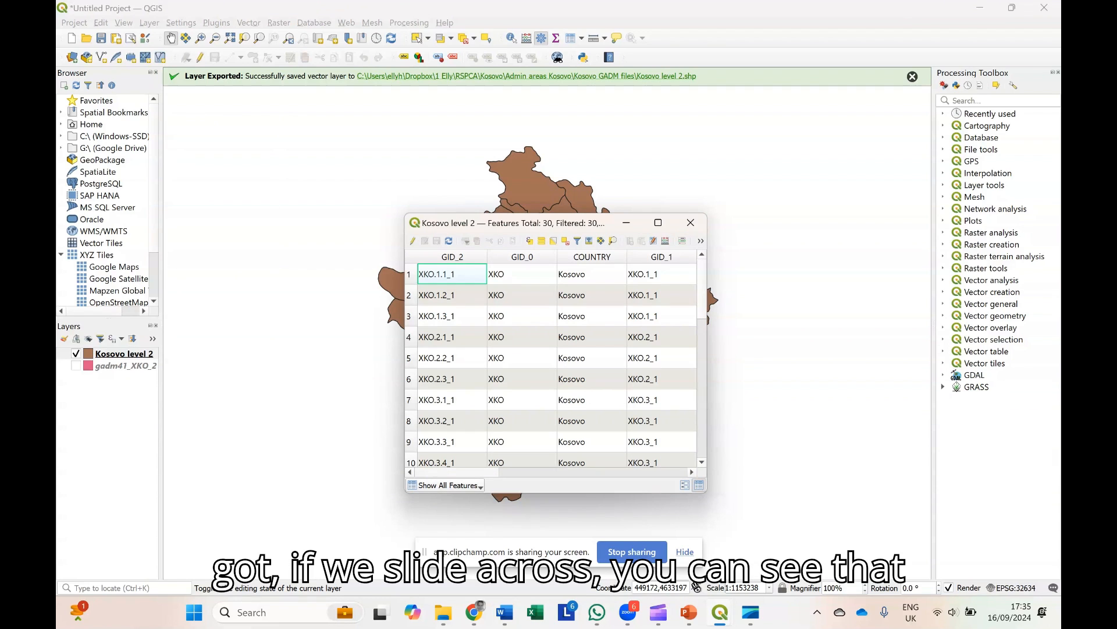
{"action": "scroll", "coordinate": [557, 364], "scroll_direction": "right", "scroll_amount": 2}
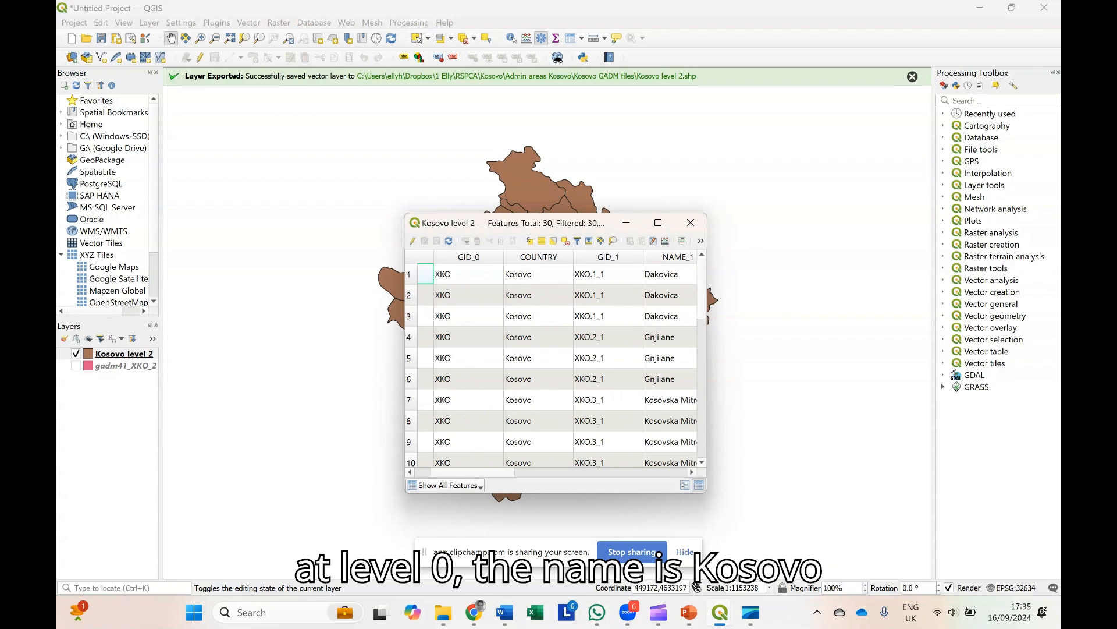
{"action": "scroll", "coordinate": [557, 364], "scroll_direction": "right", "scroll_amount": 2}
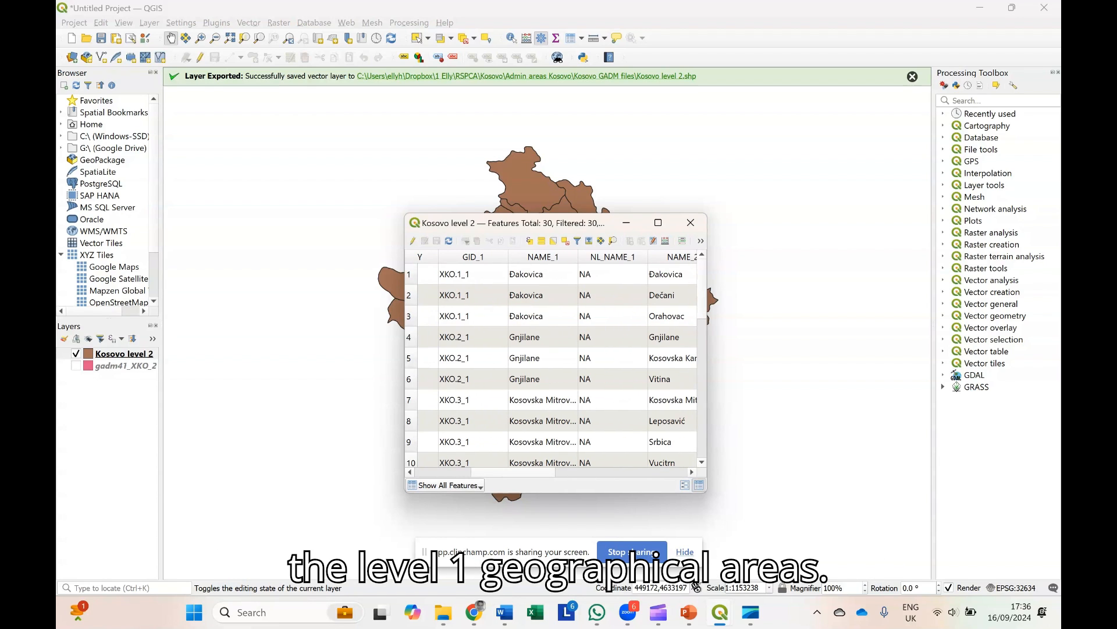
{"action": "scroll", "coordinate": [530, 311], "scroll_direction": "right", "scroll_amount": 2}
{"action": "scroll", "coordinate": [556, 361], "scroll_direction": "right", "scroll_amount": 4}
{"action": "scroll", "coordinate": [558, 364], "scroll_direction": "right", "scroll_amount": 3}
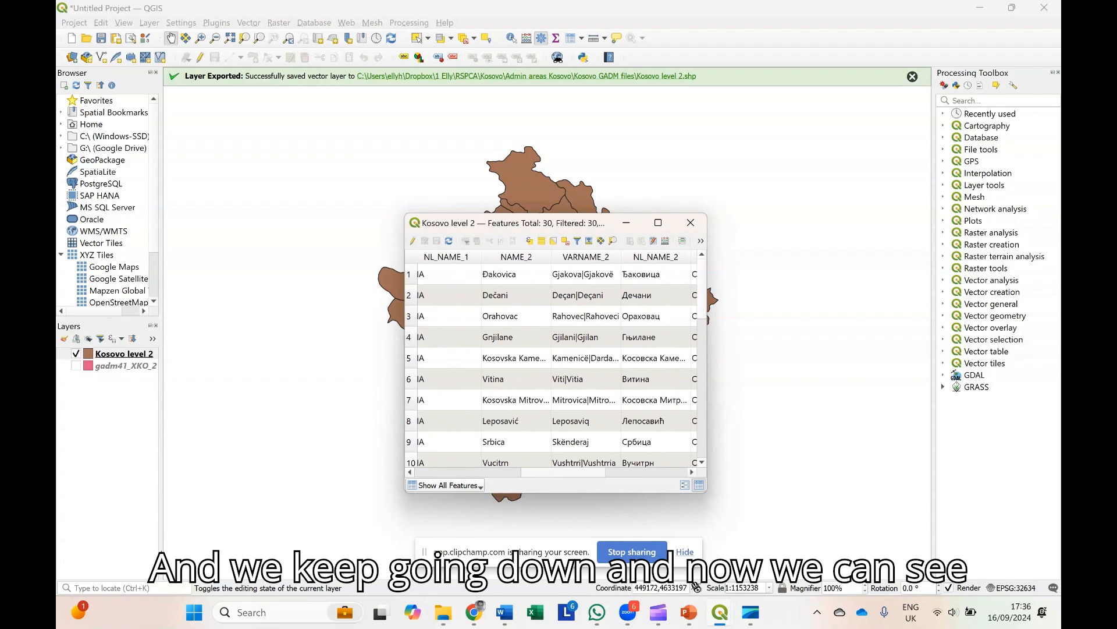
{"action": "scroll", "coordinate": [558, 364], "scroll_direction": "right", "scroll_amount": 6}
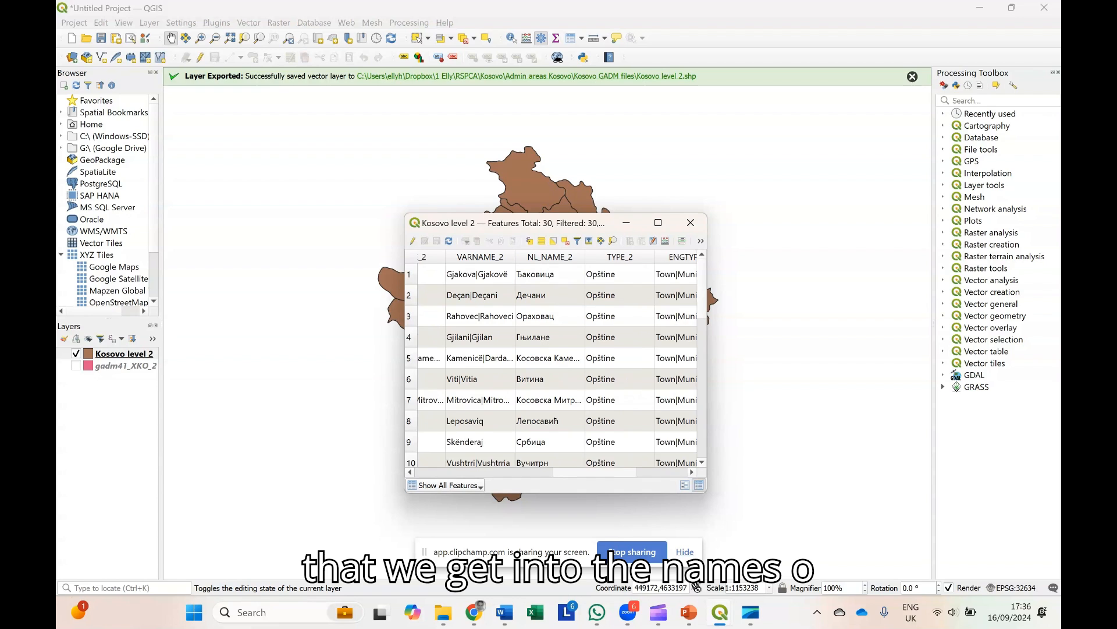
{"action": "scroll", "coordinate": [557, 363], "scroll_direction": "right", "scroll_amount": 2}
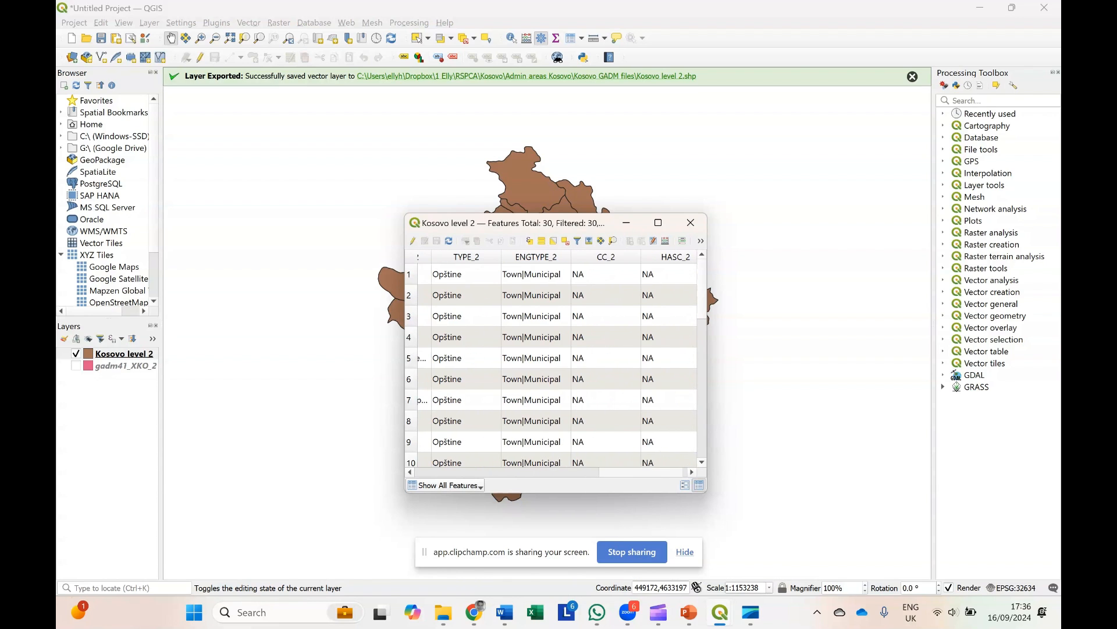
{"action": "scroll", "coordinate": [557, 363], "scroll_direction": "left", "scroll_amount": 5}
{"action": "scroll", "coordinate": [558, 364], "scroll_direction": "left", "scroll_amount": 1}
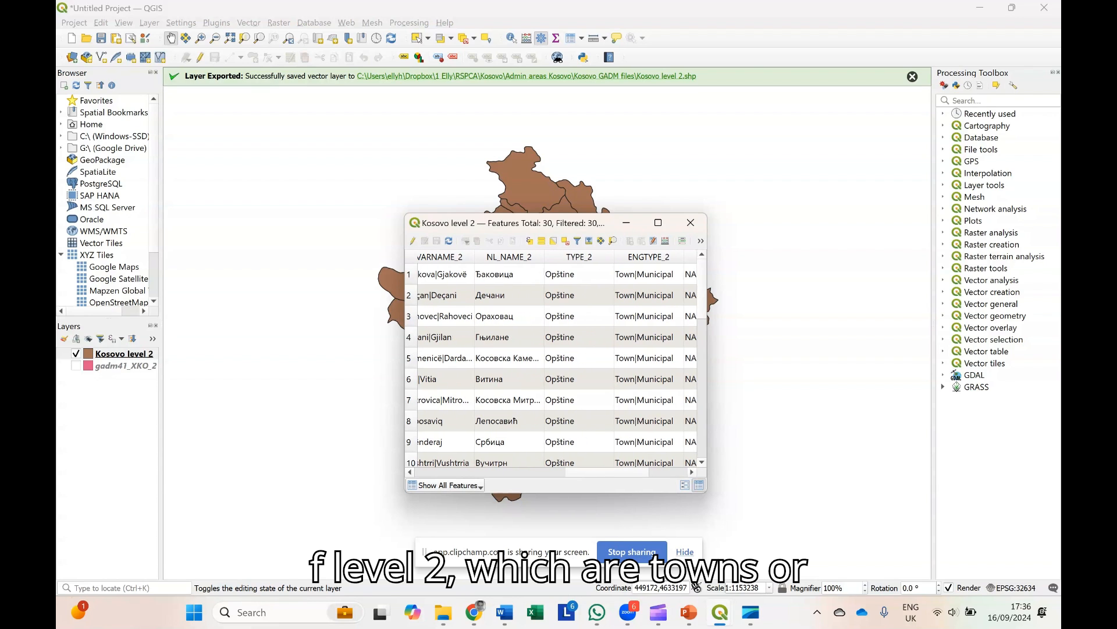
{"action": "scroll", "coordinate": [558, 363], "scroll_direction": "left", "scroll_amount": 2}
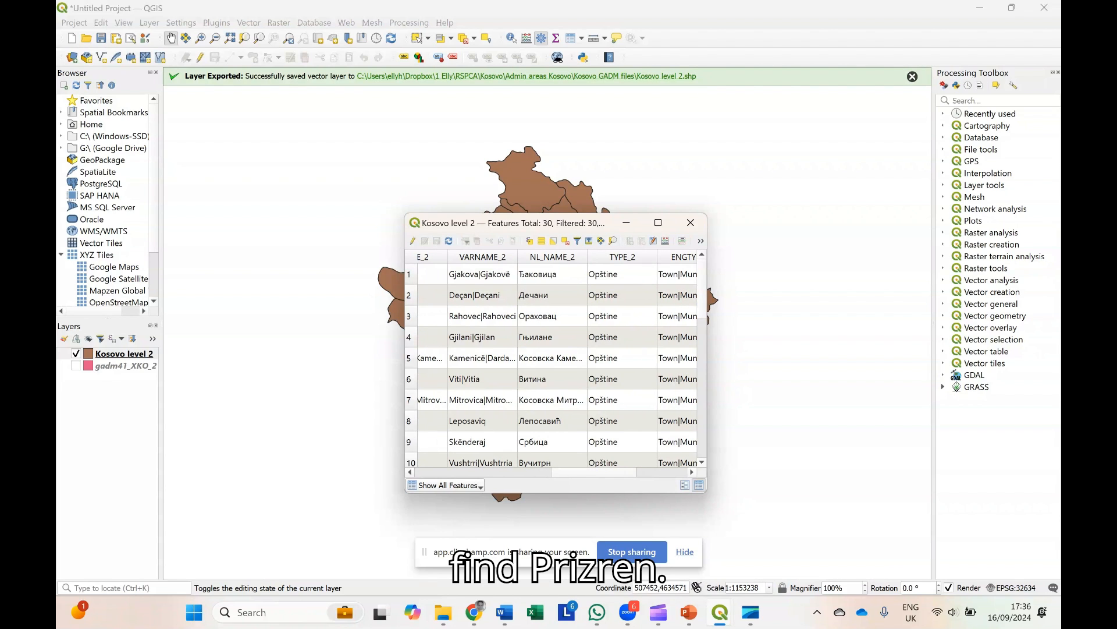
{"action": "scroll", "coordinate": [558, 364], "scroll_direction": "left", "scroll_amount": 3}
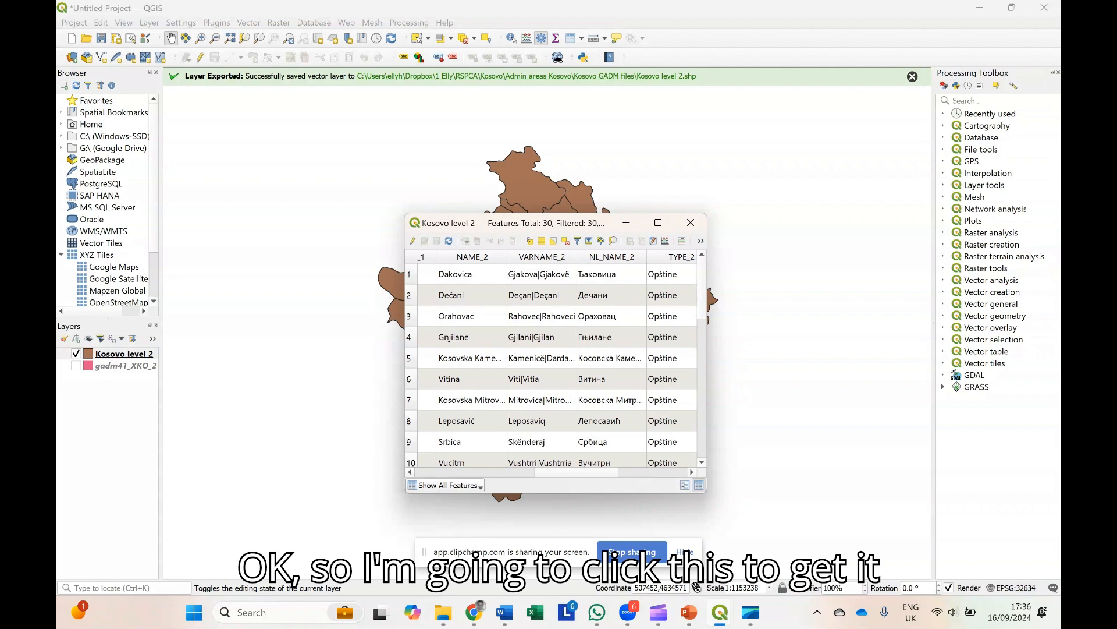
Sort the attribute table by NAME_2, select the Prizren feature, check it on the map and close the table
{"action": "left_click", "coordinate": [473, 257]}
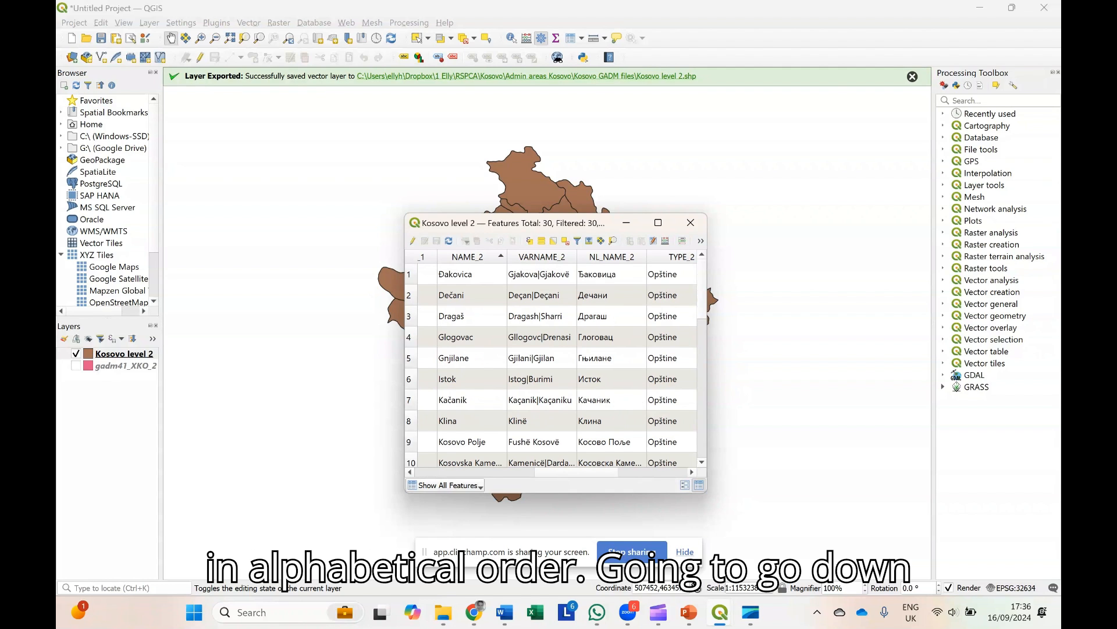
{"action": "scroll", "coordinate": [555, 363], "scroll_direction": "down", "scroll_amount": 4}
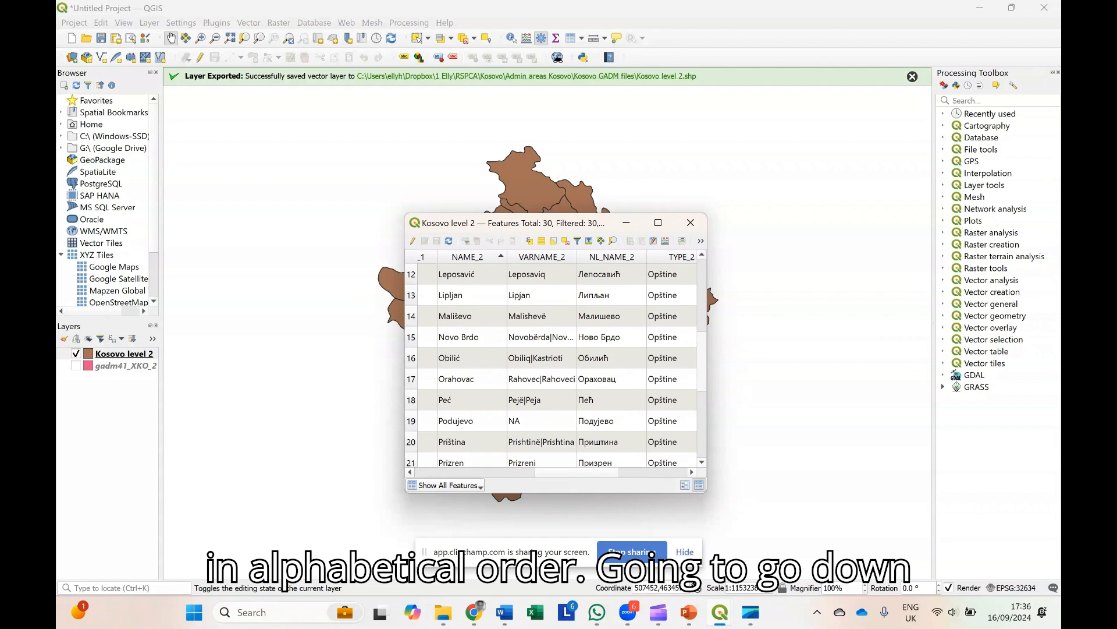
{"action": "scroll", "coordinate": [556, 364], "scroll_direction": "down", "scroll_amount": 1}
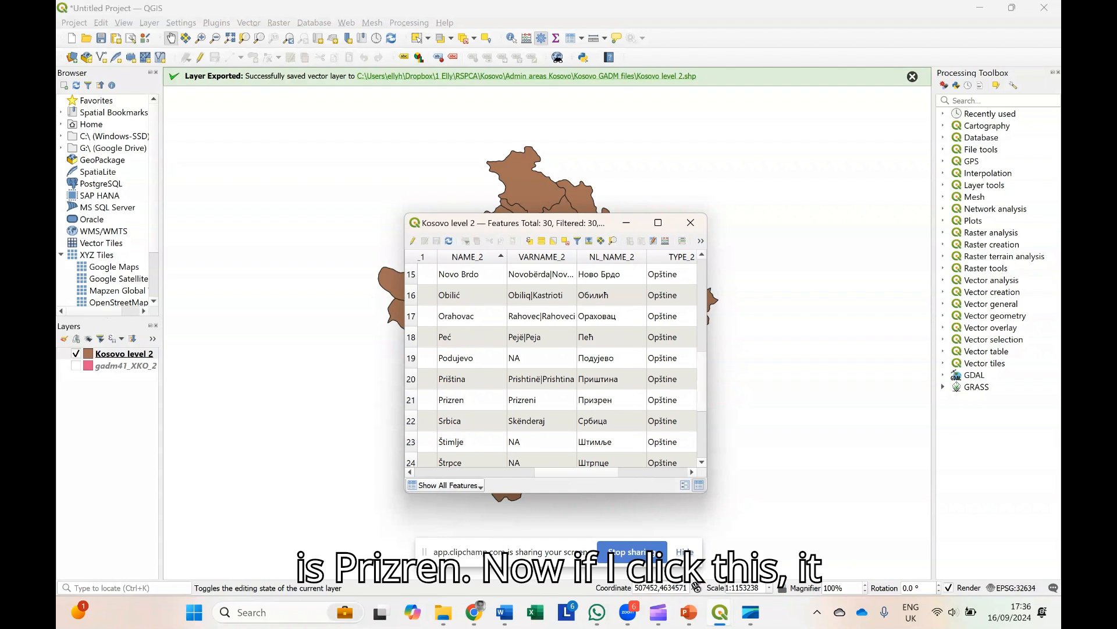
{"action": "left_click", "coordinate": [411, 399]}
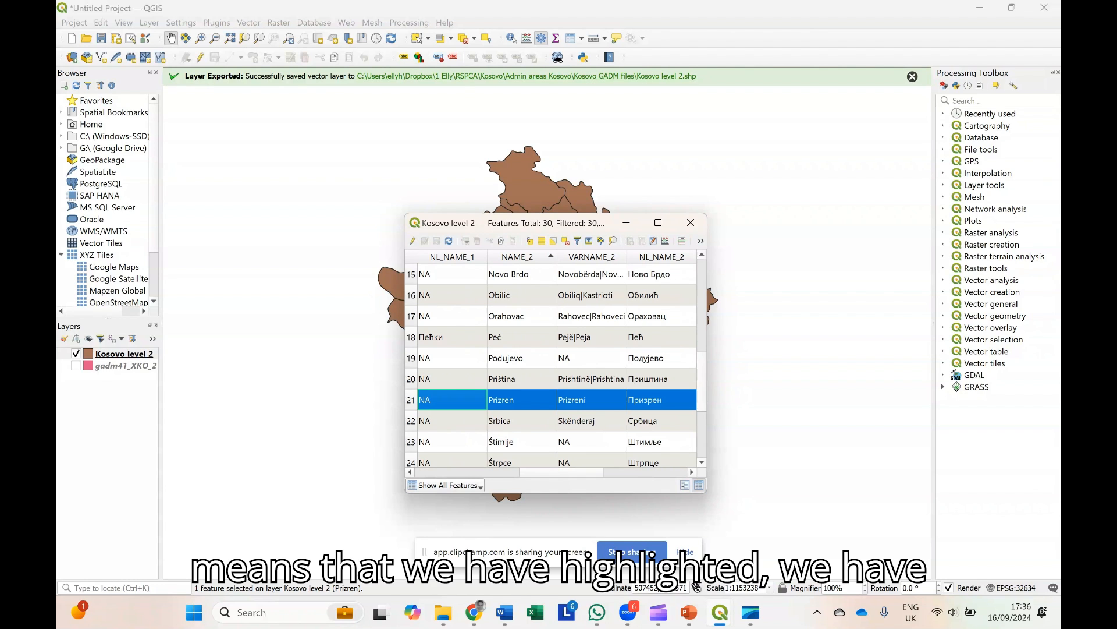
{"action": "left_click_drag", "start_coordinate": [528, 228], "coordinate": [705, 209]}
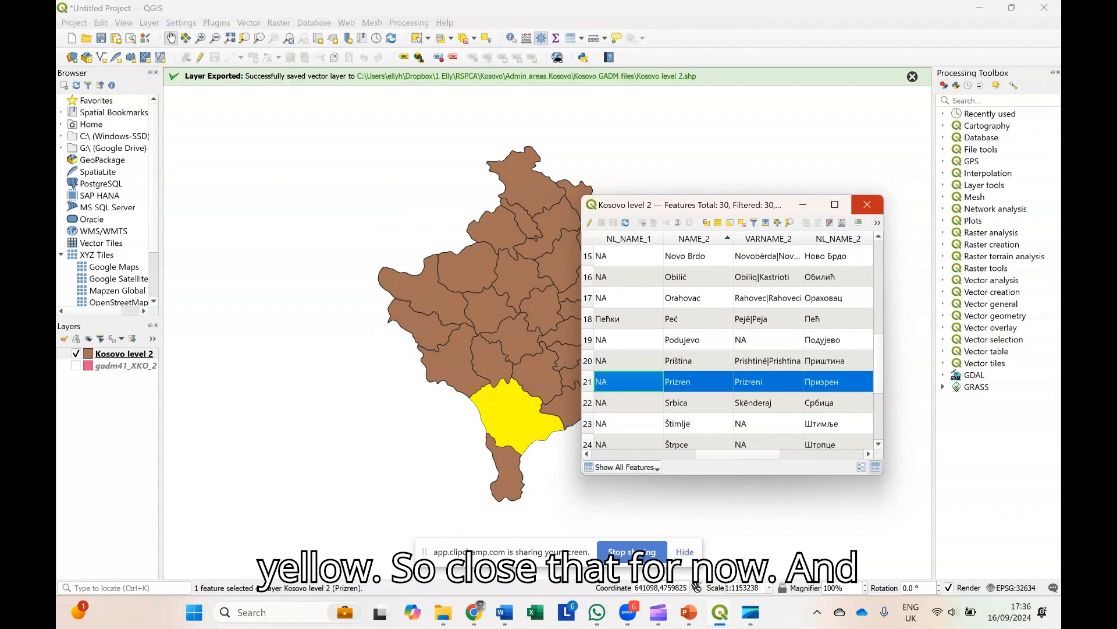
{"action": "left_click", "coordinate": [867, 204]}
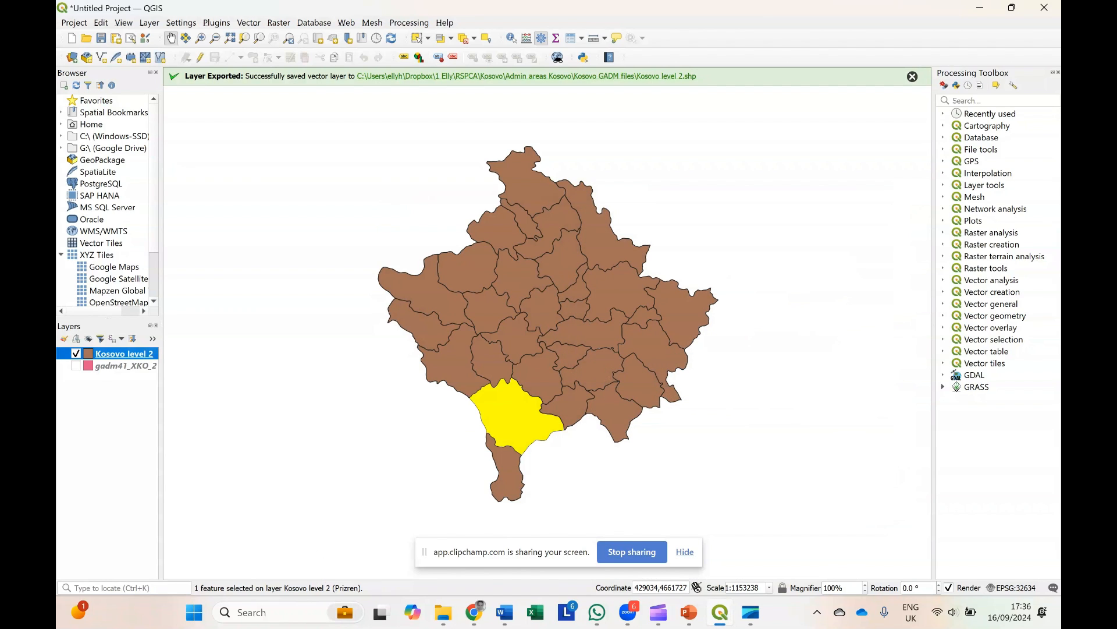
Export only the selected feature of Kosovo level 2 as an ESRI Shapefile named Prizren in the Kosovo GADM files folder
{"action": "left_click", "coordinate": [149, 23]}
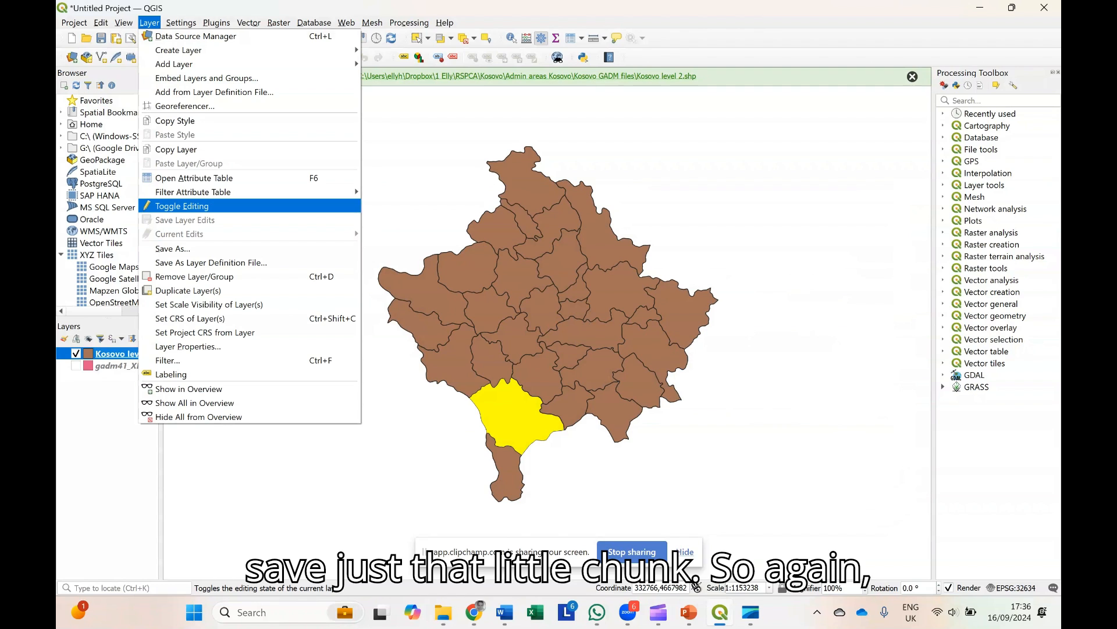
{"action": "left_click", "coordinate": [173, 248]}
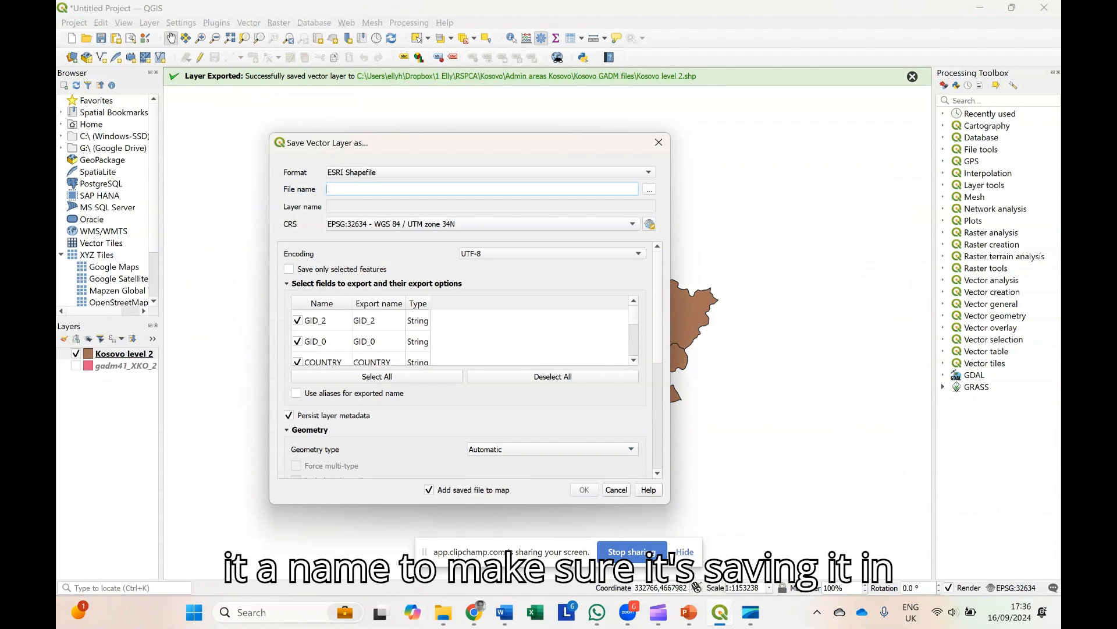
{"action": "left_click", "coordinate": [650, 189]}
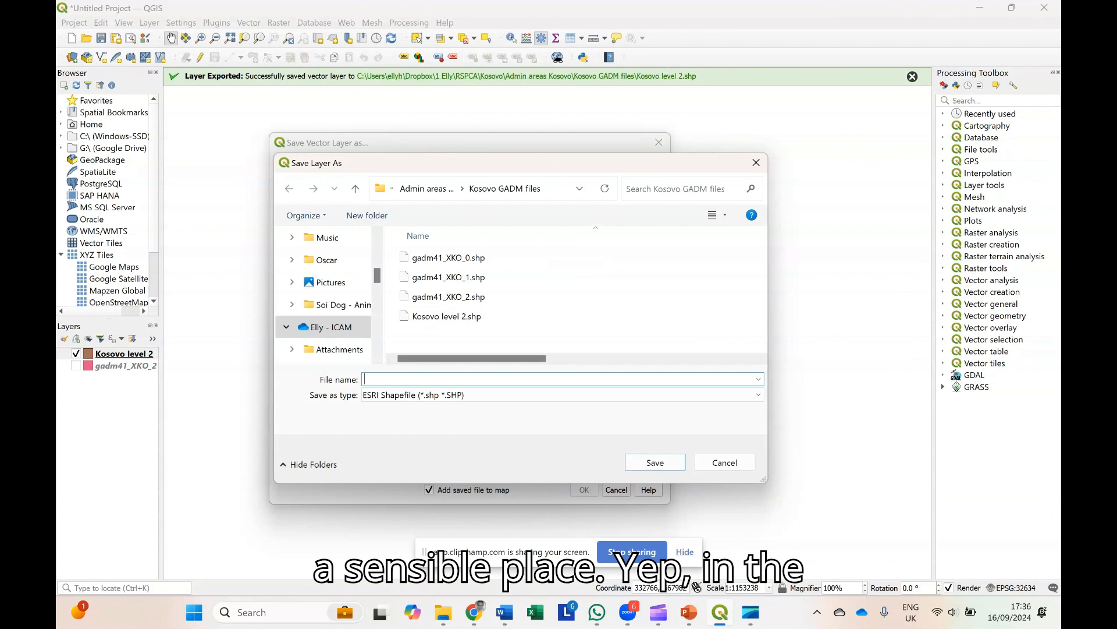
{"action": "type", "text": "Prizren"}
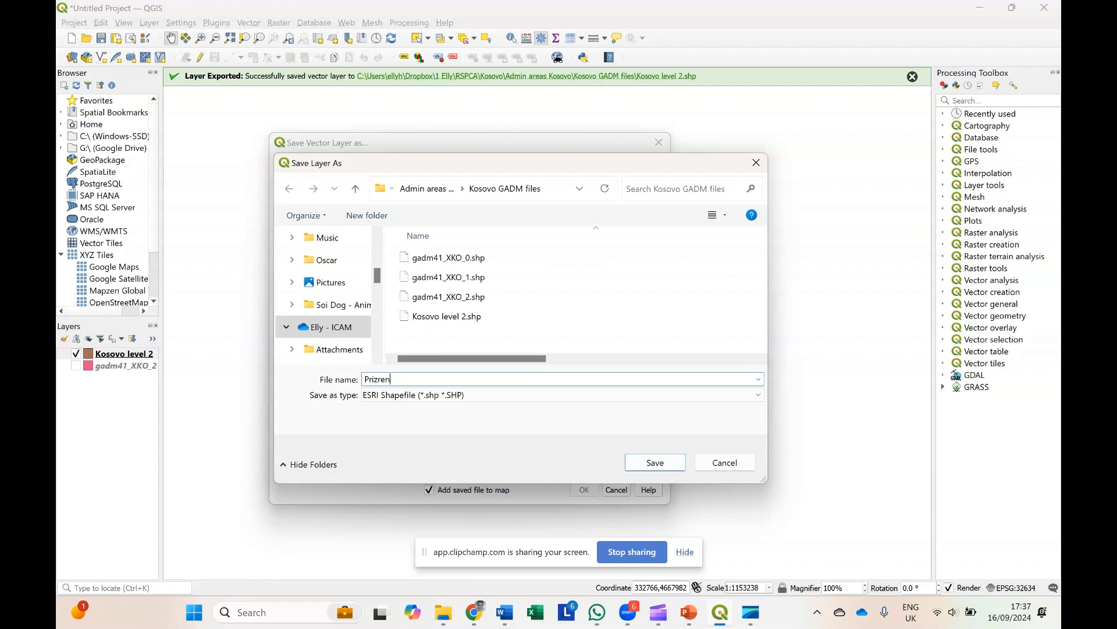
{"action": "left_click", "coordinate": [655, 462]}
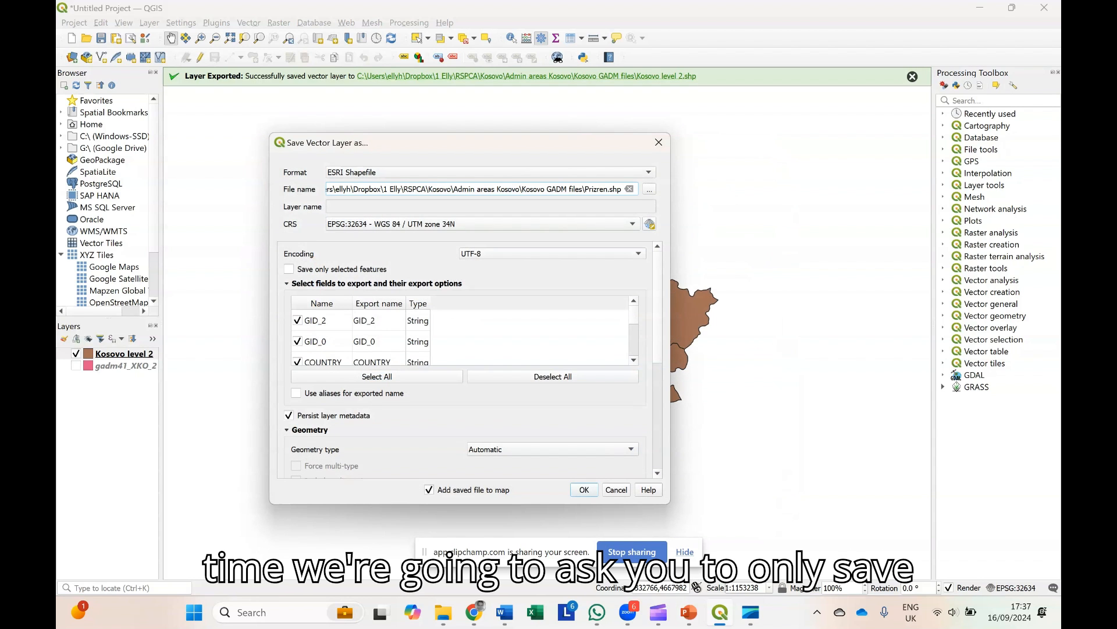
{"action": "left_click", "coordinate": [289, 269]}
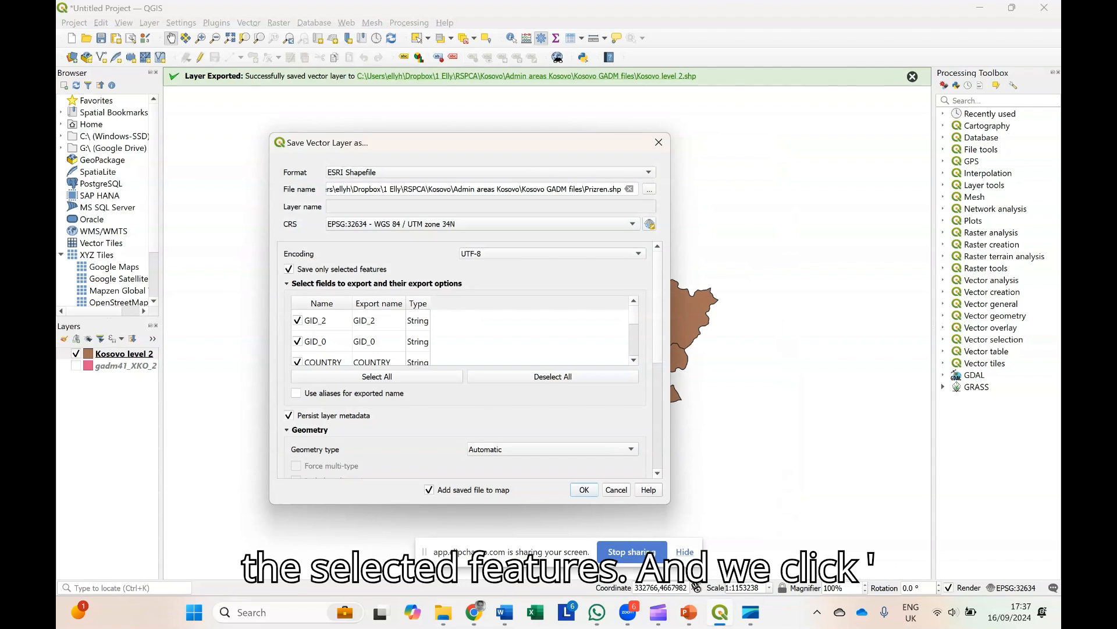
{"action": "left_click", "coordinate": [584, 490]}
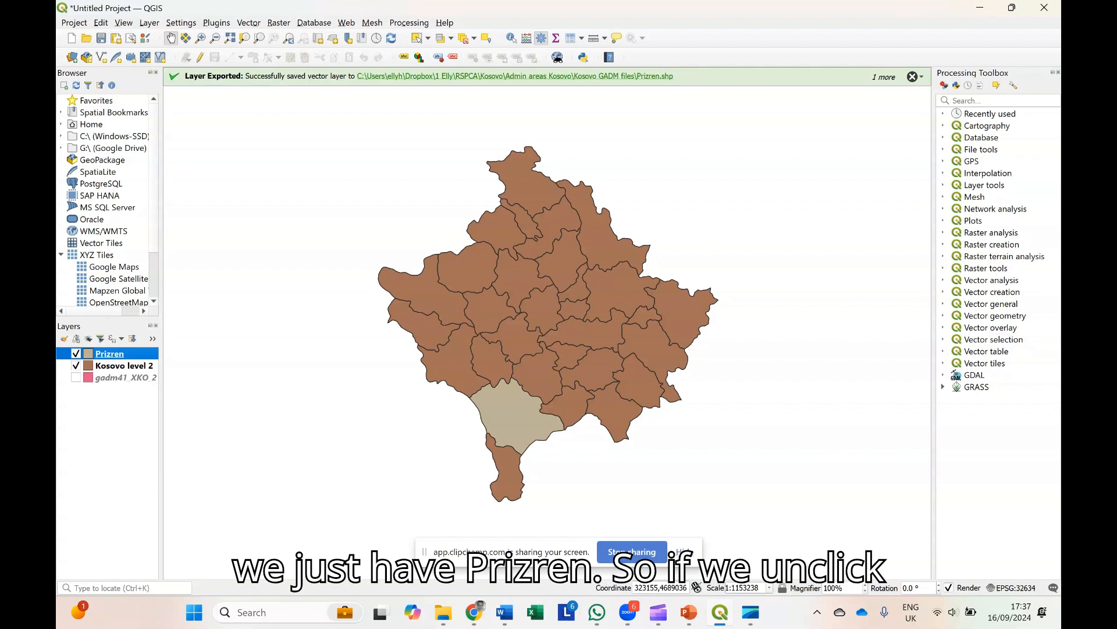
Hide the Kosovo level 2 layer so that the map displays only the Prizren area
{"action": "left_click", "coordinate": [75, 365]}
{"action": "scroll", "coordinate": [507, 425], "scroll_direction": "up", "scroll_amount": 1}
{"action": "scroll", "coordinate": [522, 432], "scroll_direction": "up", "scroll_amount": 1}
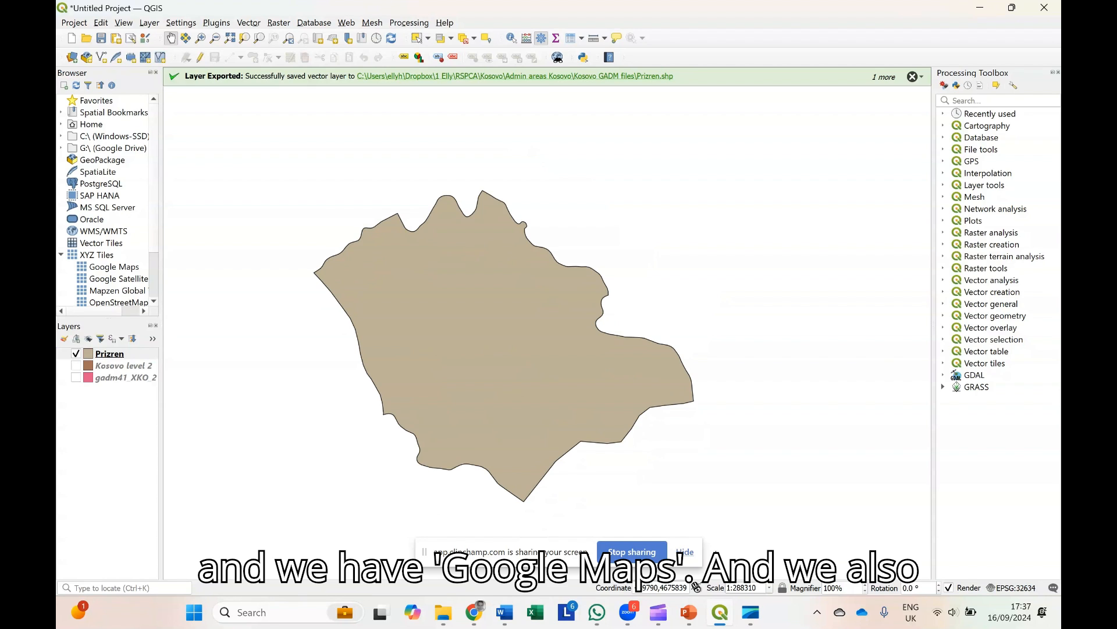
Add the Google Maps XYZ tiles to the project and place that layer directly below the Prizren layer
{"action": "left_click", "coordinate": [114, 267]}
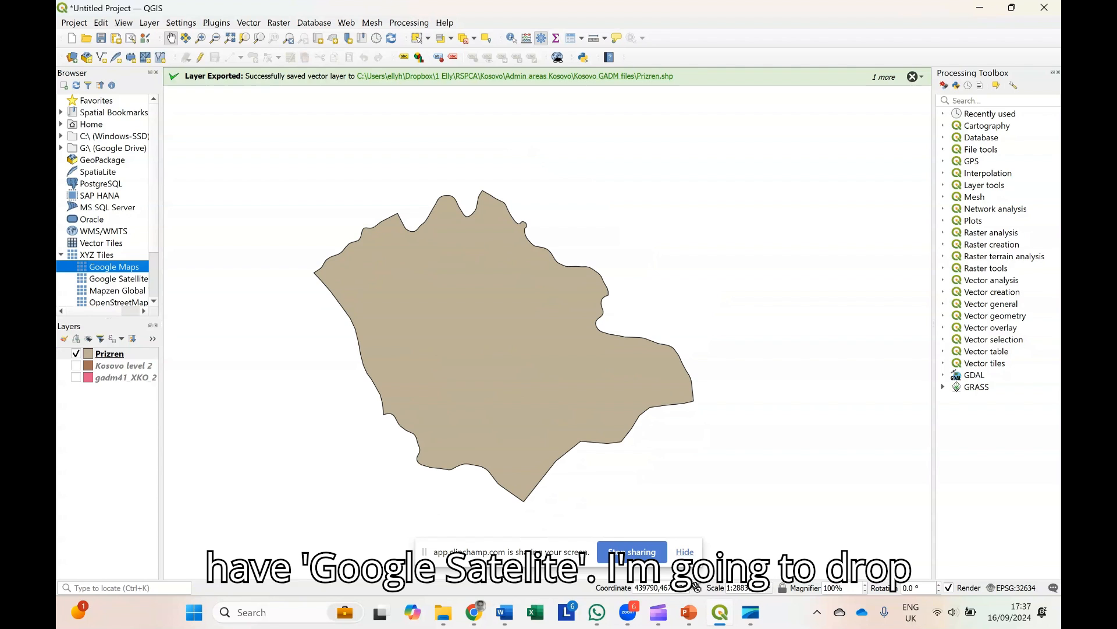
{"action": "left_click_drag", "start_coordinate": [114, 266], "coordinate": [110, 351]}
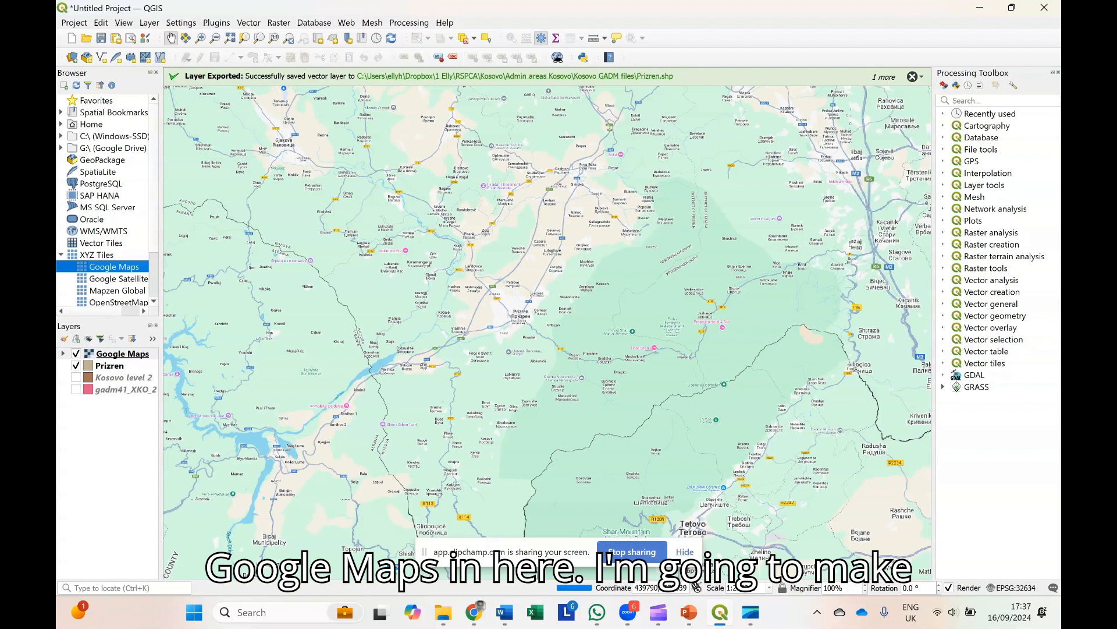
{"action": "left_click_drag", "start_coordinate": [122, 353], "coordinate": [120, 371]}
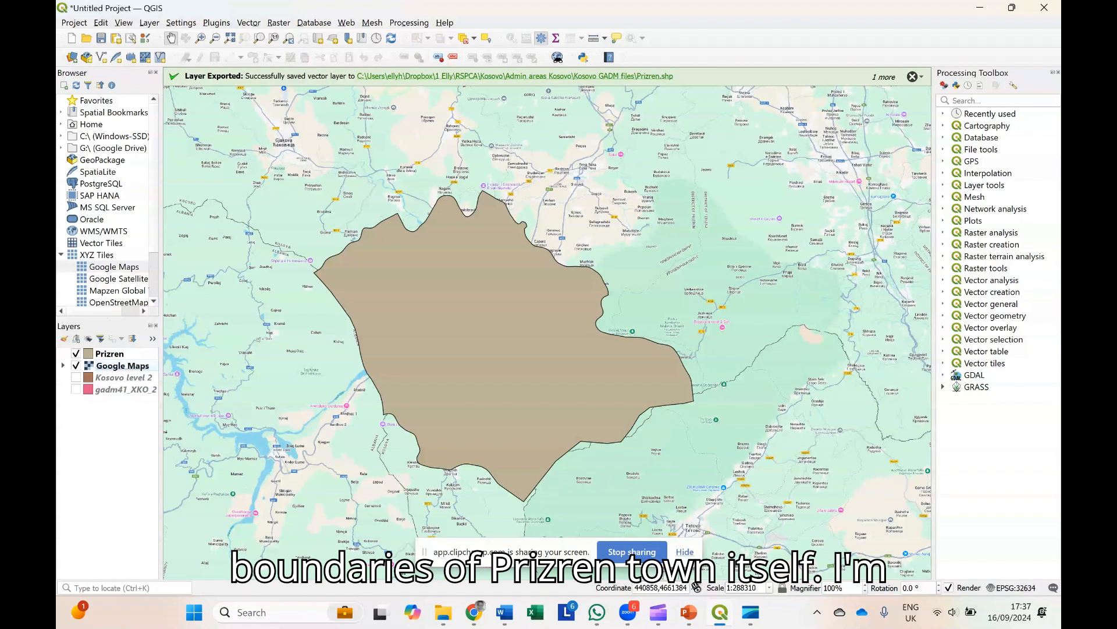
Toggle the visibility of the Prizren layer to compare its area with the Google Maps base map underneath
{"action": "left_click", "coordinate": [76, 353]}
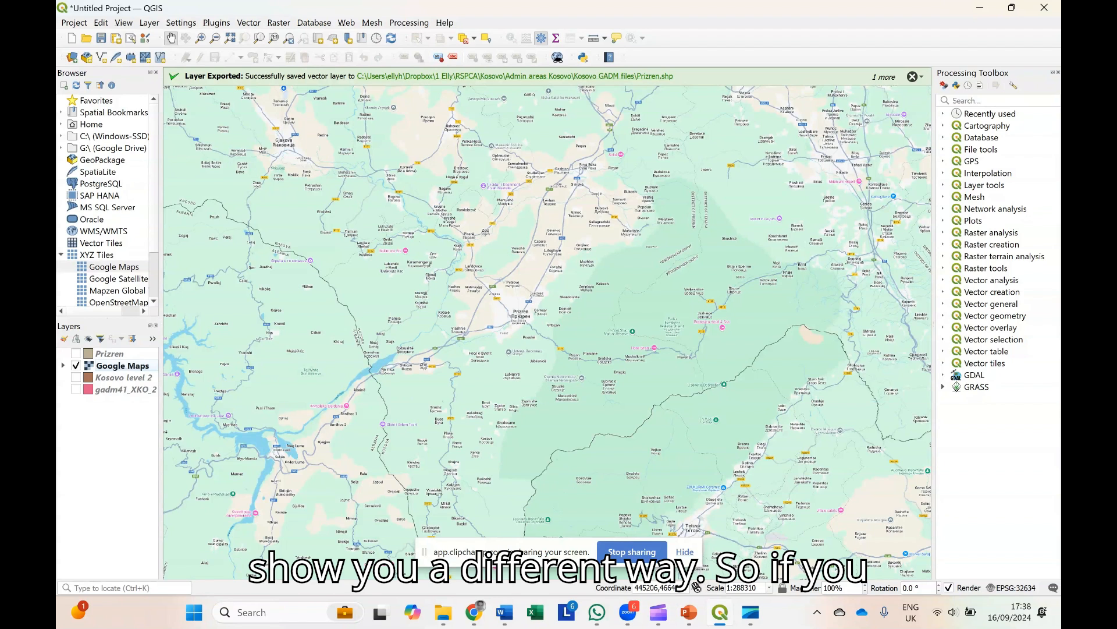
{"action": "left_click", "coordinate": [76, 353]}
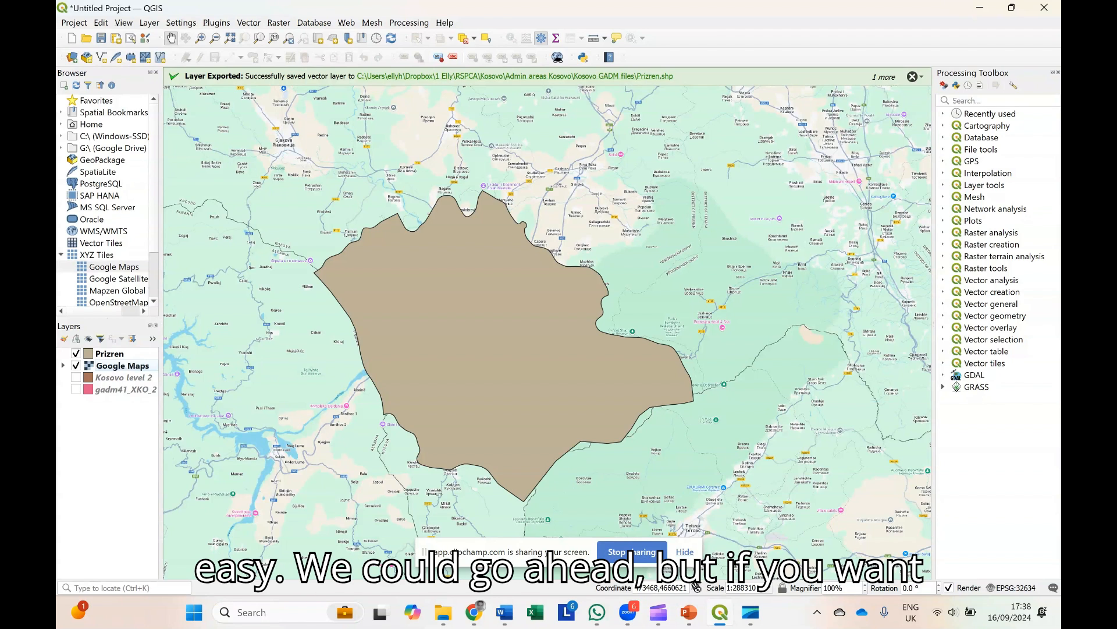
{"action": "left_click", "coordinate": [76, 353]}
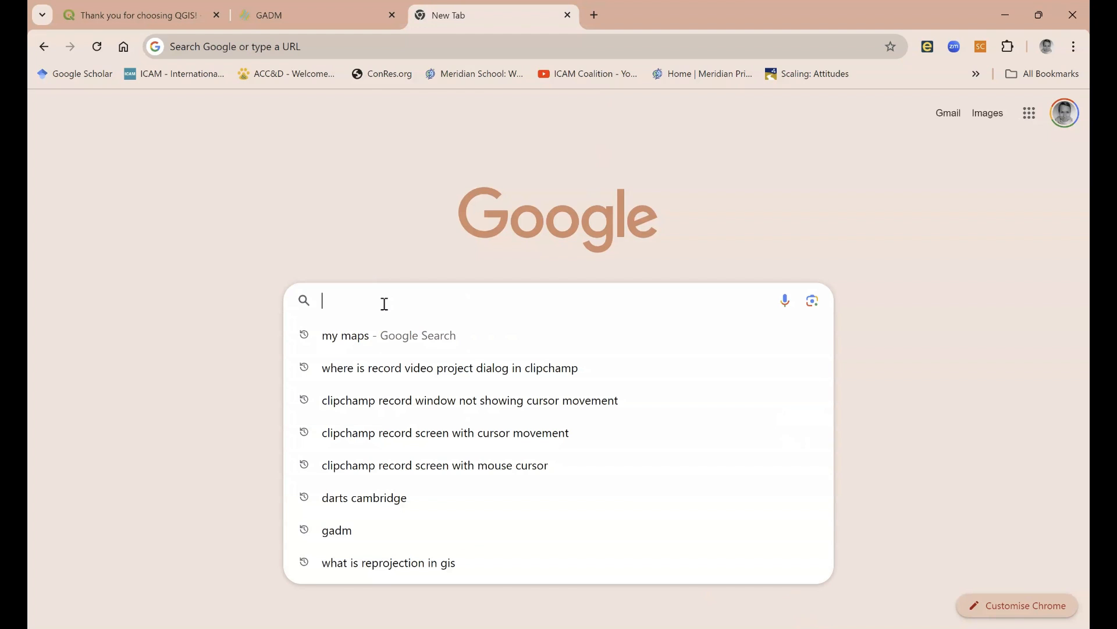
Open Google MyMaps from a web search for "My maps" and create a new map
{"action": "type", "text": "y maps"}
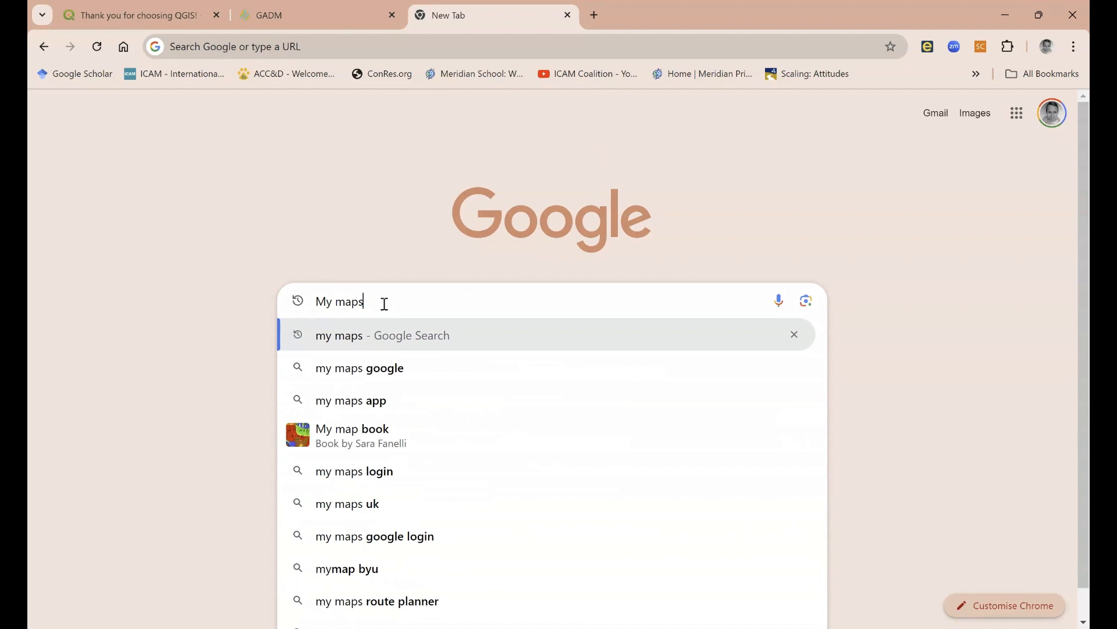
{"action": "key", "text": "Return"}
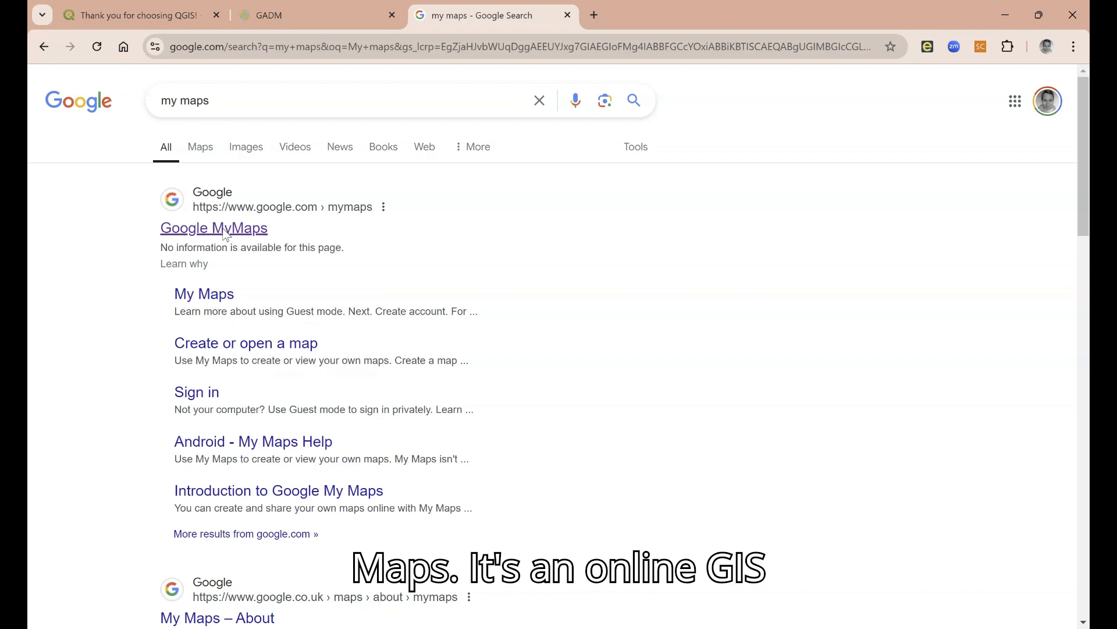
{"action": "left_click", "coordinate": [225, 232]}
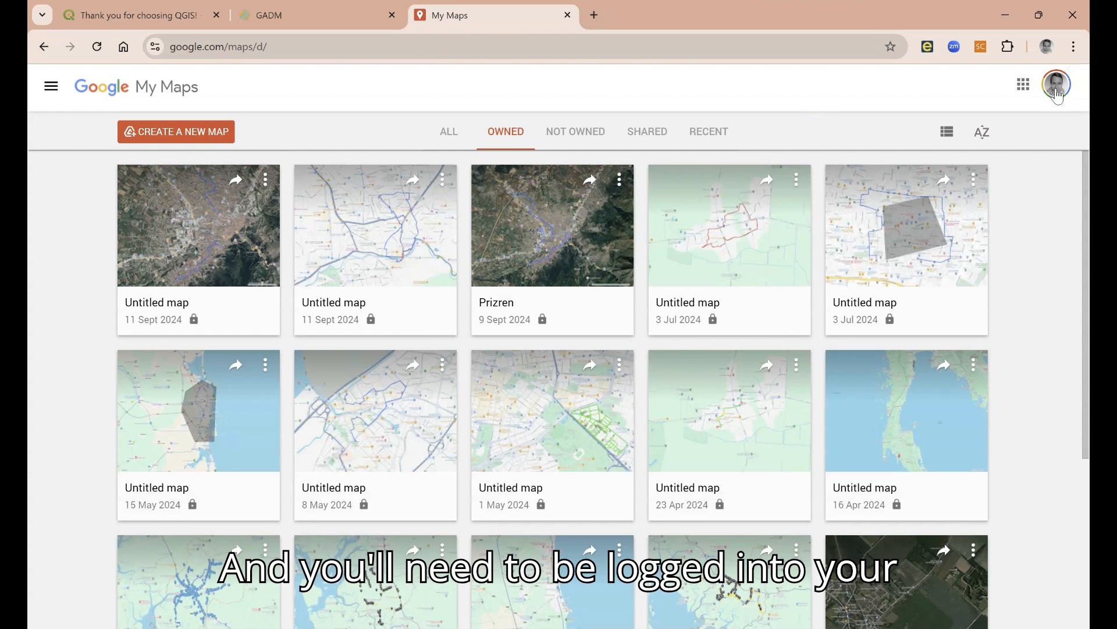
{"action": "left_click", "coordinate": [168, 134]}
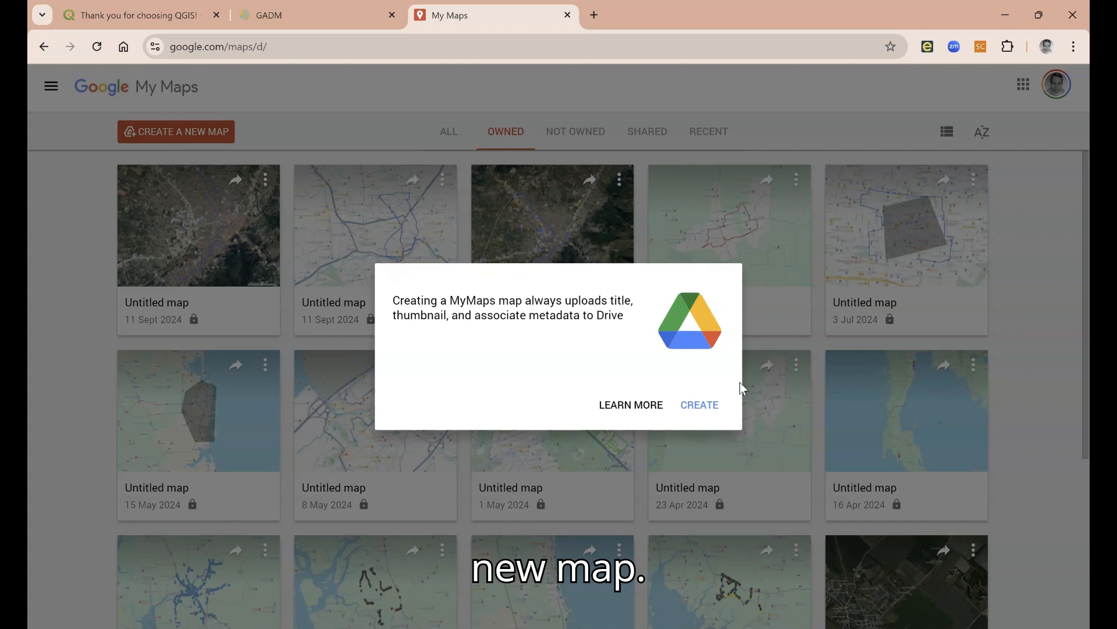
{"action": "left_click", "coordinate": [700, 406]}
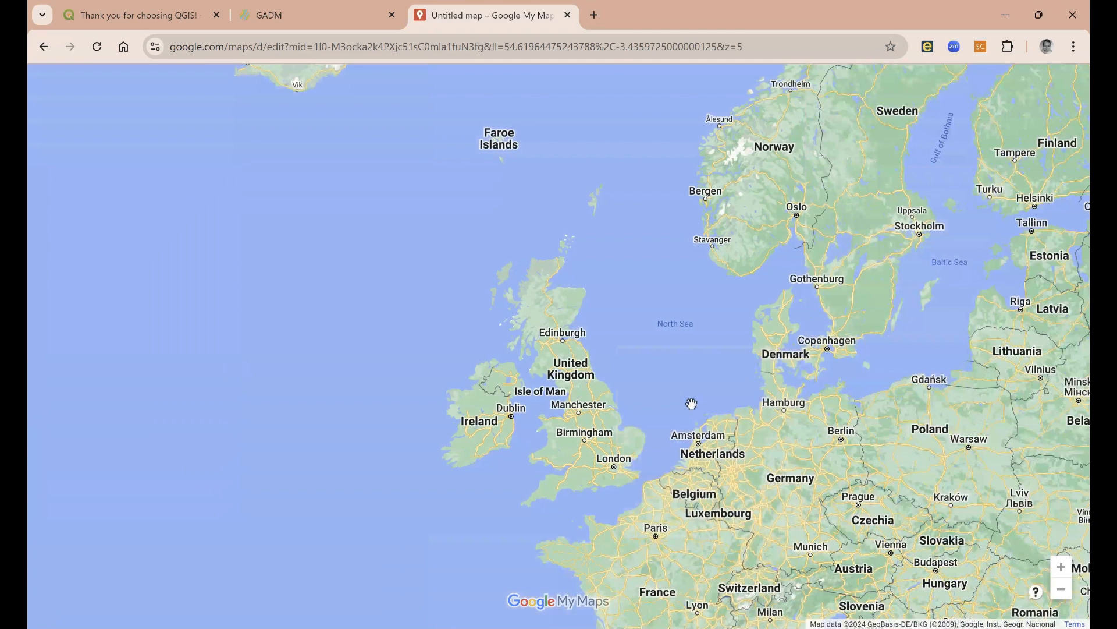
Find Prizren on the new map, and clear its info card and the search result
{"action": "left_click", "coordinate": [319, 97]}
{"action": "type", "text": "Priz"}
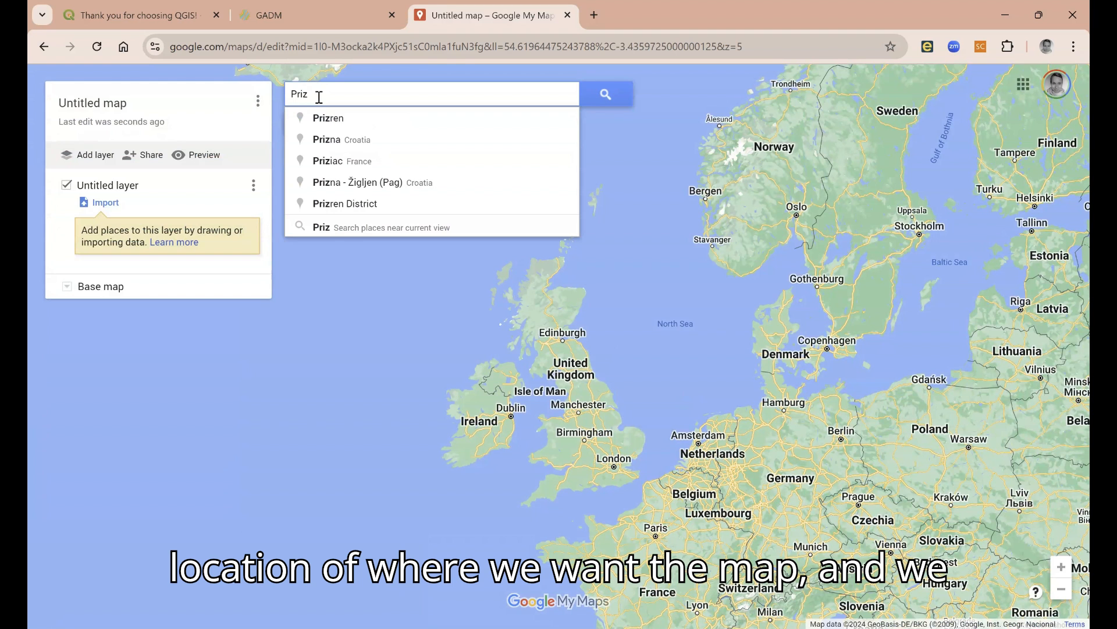
{"action": "type", "text": "ren"}
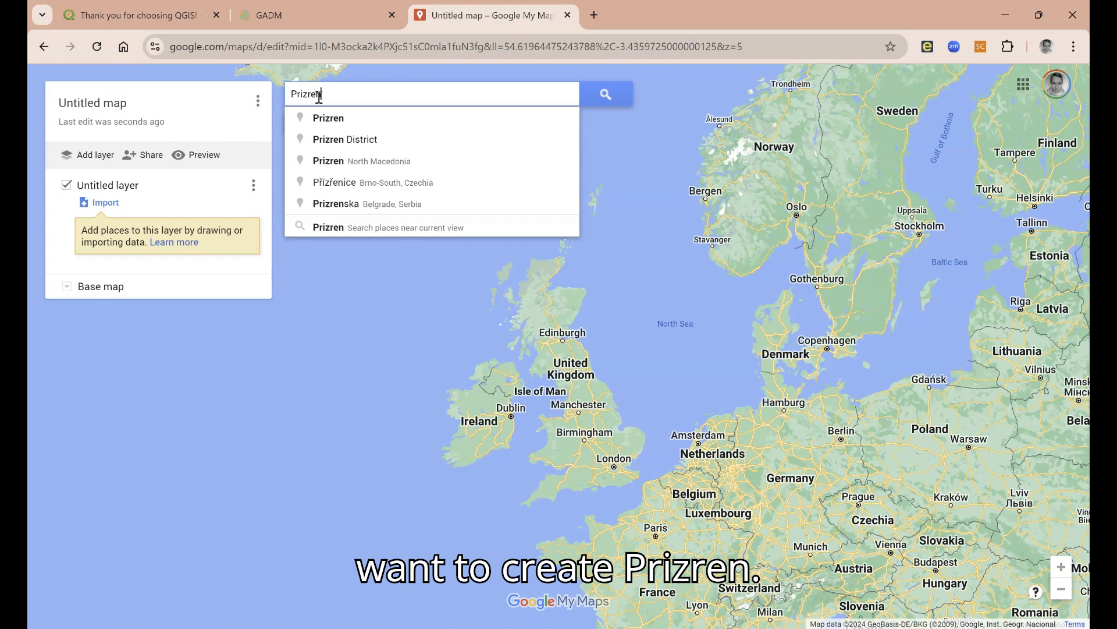
{"action": "key", "text": "Return"}
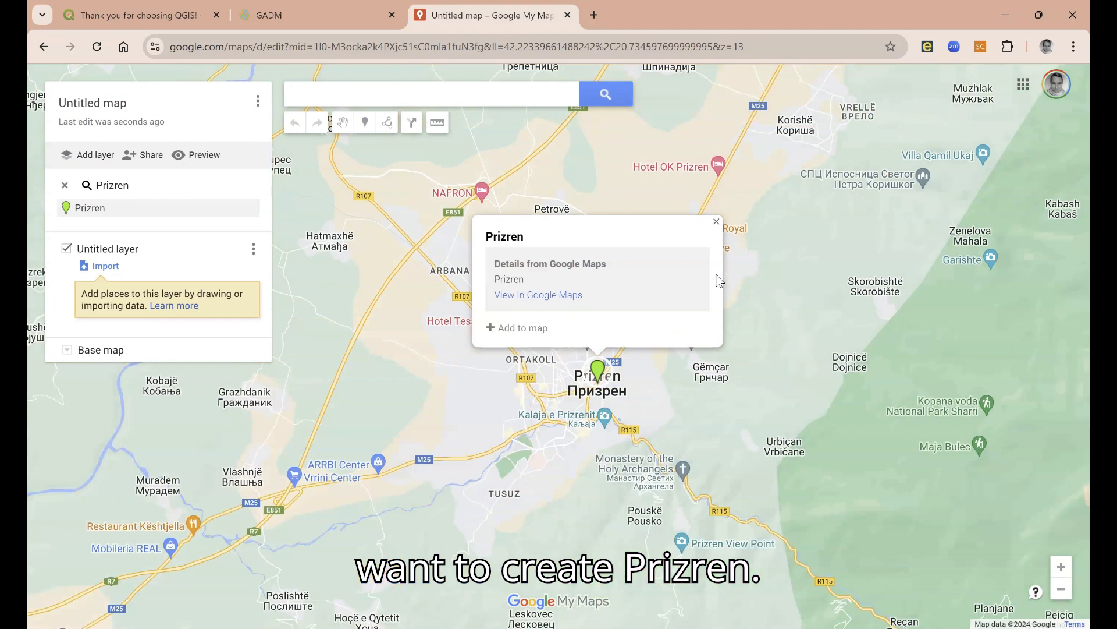
{"action": "left_click", "coordinate": [716, 223]}
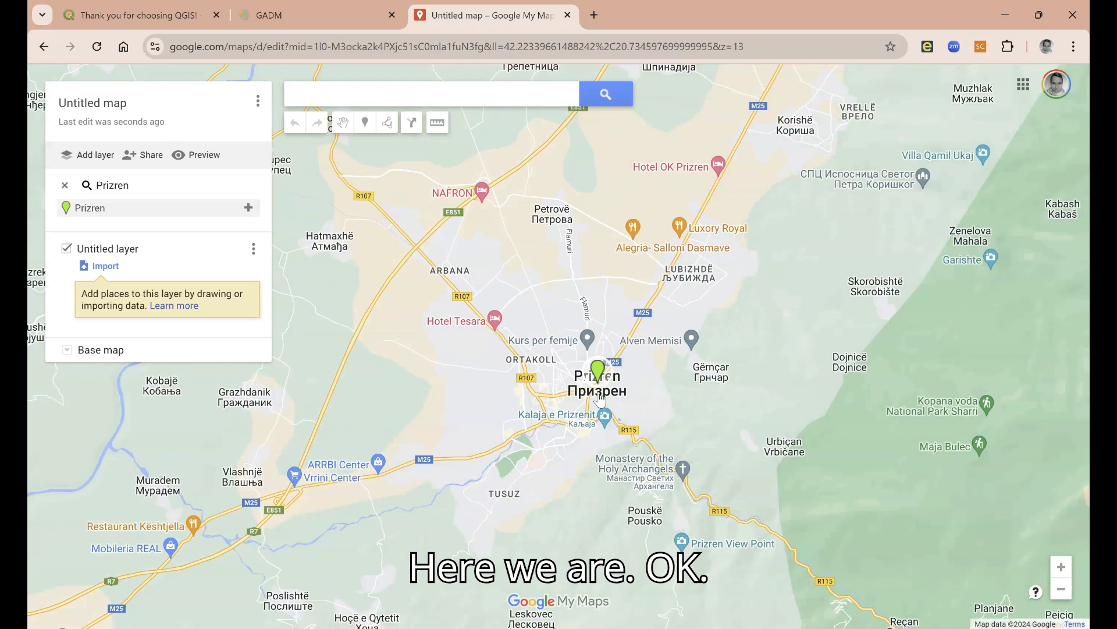
{"action": "left_click", "coordinate": [64, 185]}
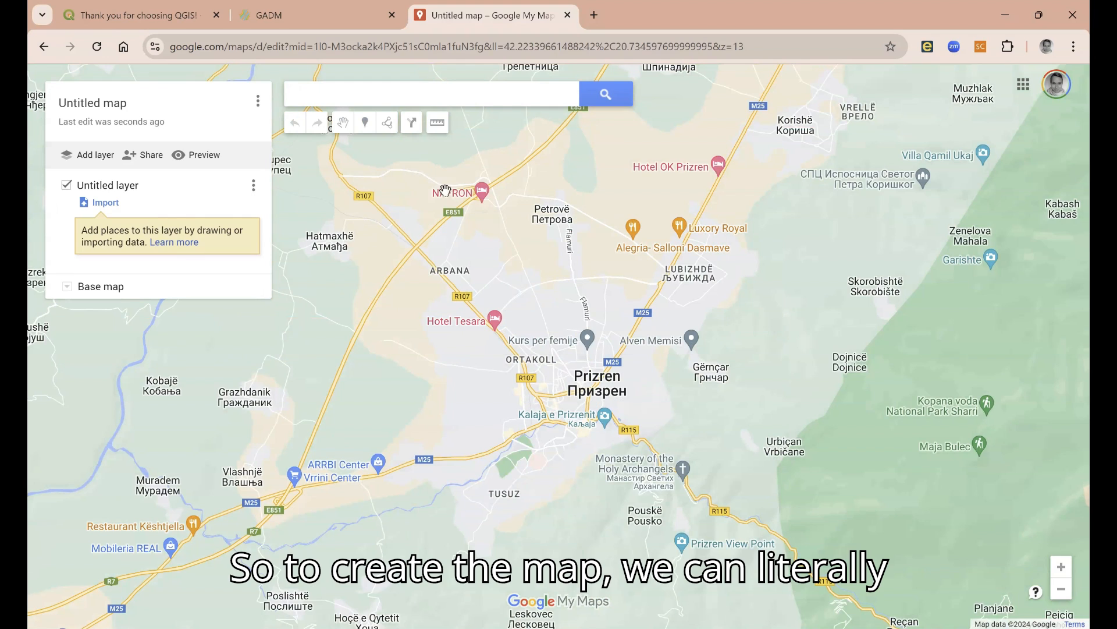
Draw a closed polygon around Prizren, following the edge of the town's built-up area on the base map
{"action": "left_click", "coordinate": [388, 125]}
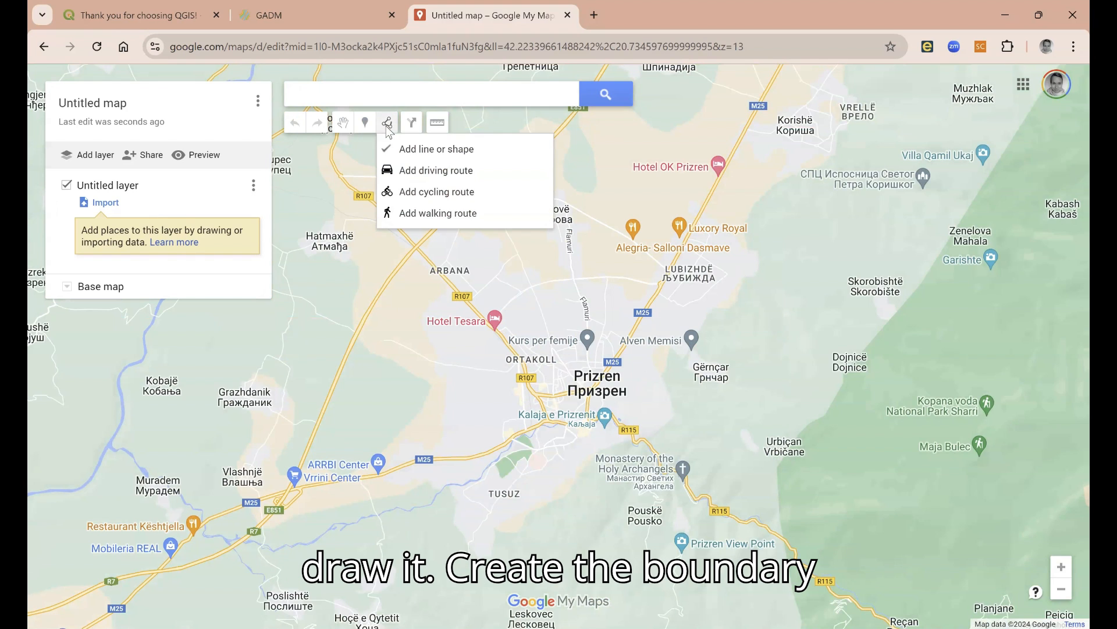
{"action": "left_click", "coordinate": [431, 156]}
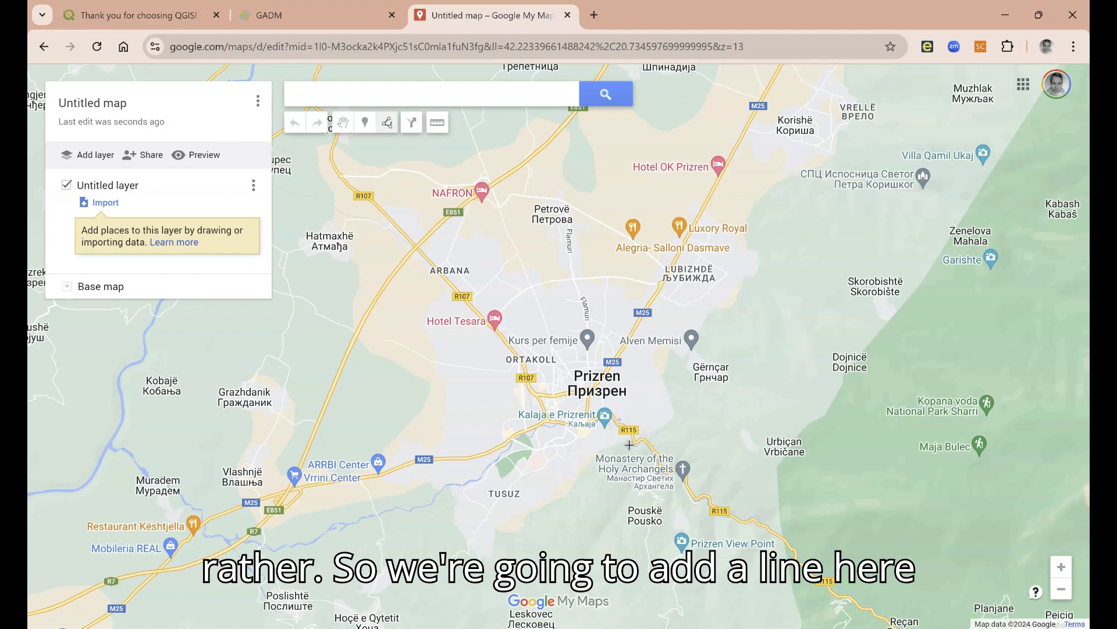
{"action": "left_click", "coordinate": [589, 458]}
{"action": "left_click", "coordinate": [681, 418]}
{"action": "left_click", "coordinate": [715, 323]}
{"action": "left_click", "coordinate": [751, 246]}
{"action": "left_click", "coordinate": [685, 202]}
{"action": "left_click", "coordinate": [651, 280]}
{"action": "left_click", "coordinate": [581, 271]}
{"action": "left_click", "coordinate": [538, 273]}
{"action": "left_click", "coordinate": [444, 199]}
{"action": "left_click", "coordinate": [381, 196]}
{"action": "left_click", "coordinate": [362, 219]}
{"action": "left_click", "coordinate": [428, 293]}
{"action": "left_click", "coordinate": [425, 363]}
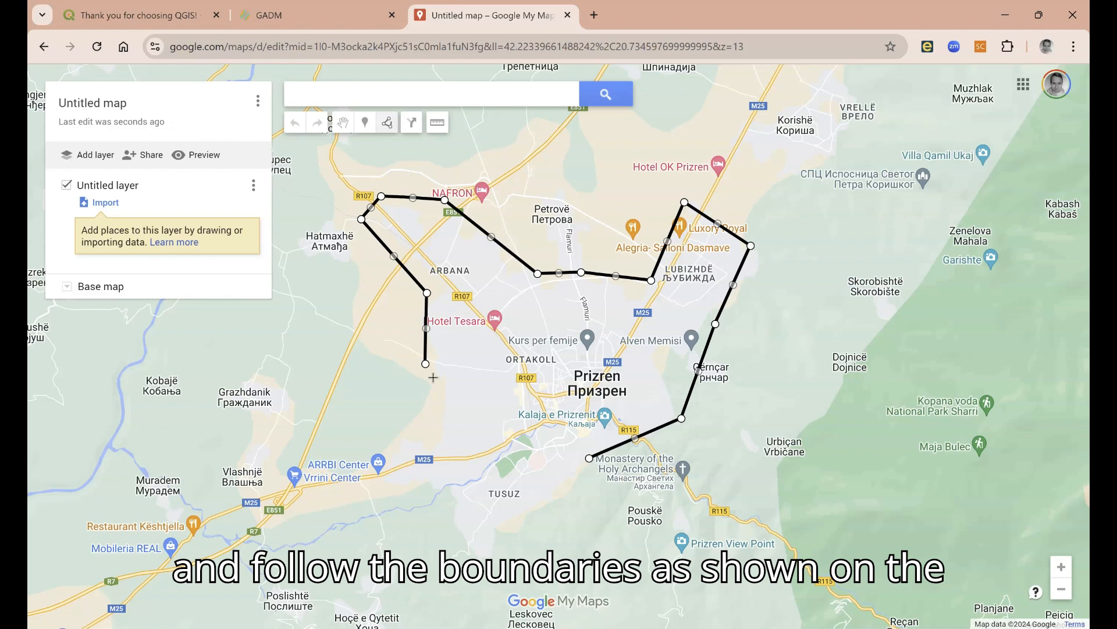
{"action": "left_click", "coordinate": [442, 428]}
{"action": "left_click", "coordinate": [393, 447]}
{"action": "left_click", "coordinate": [389, 487]}
{"action": "left_click", "coordinate": [440, 493]}
{"action": "left_click", "coordinate": [460, 528]}
{"action": "left_click", "coordinate": [470, 560]}
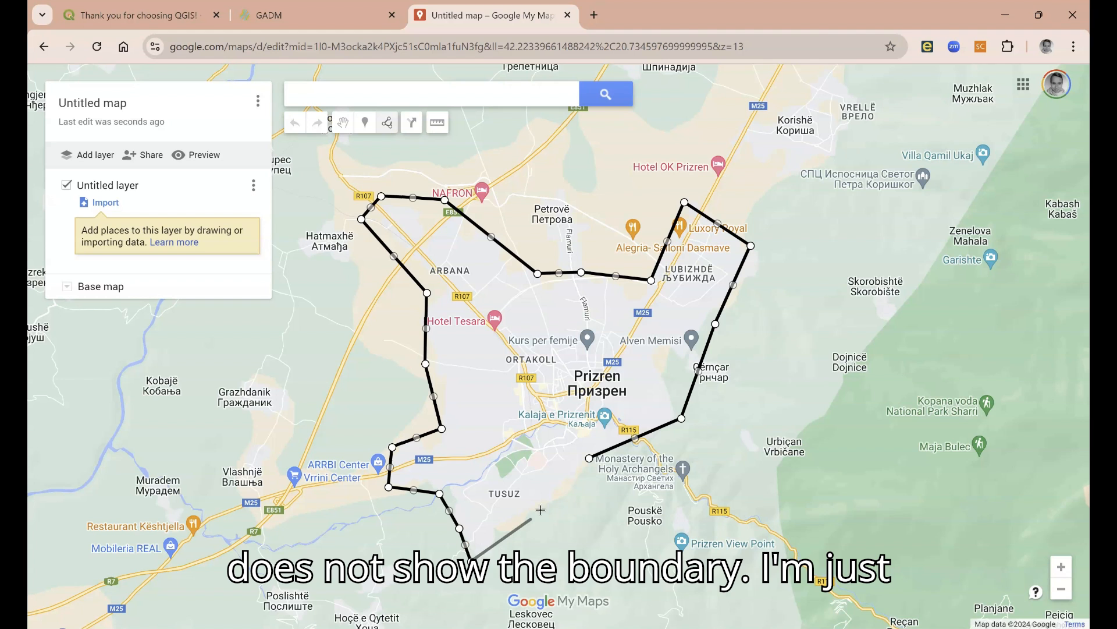
{"action": "left_click", "coordinate": [590, 458]}
{"action": "scroll", "coordinate": [589, 463], "scroll_direction": "up", "scroll_amount": 2}
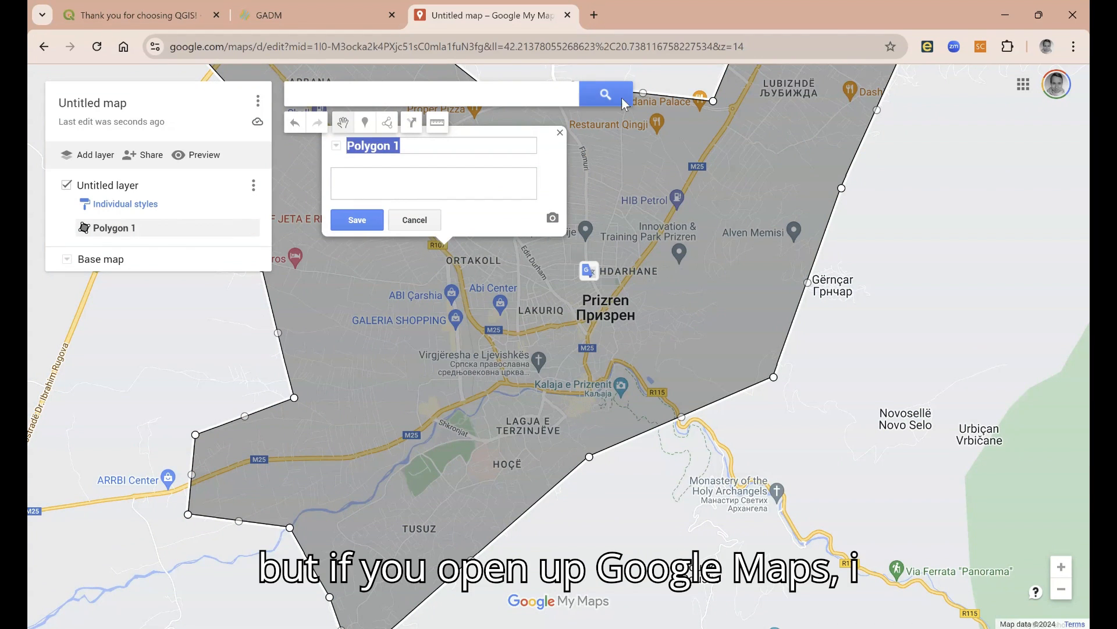
Look up Prizren in a new browser tab and open it in Google Maps to view the town boundary
{"action": "left_click", "coordinate": [595, 16]}
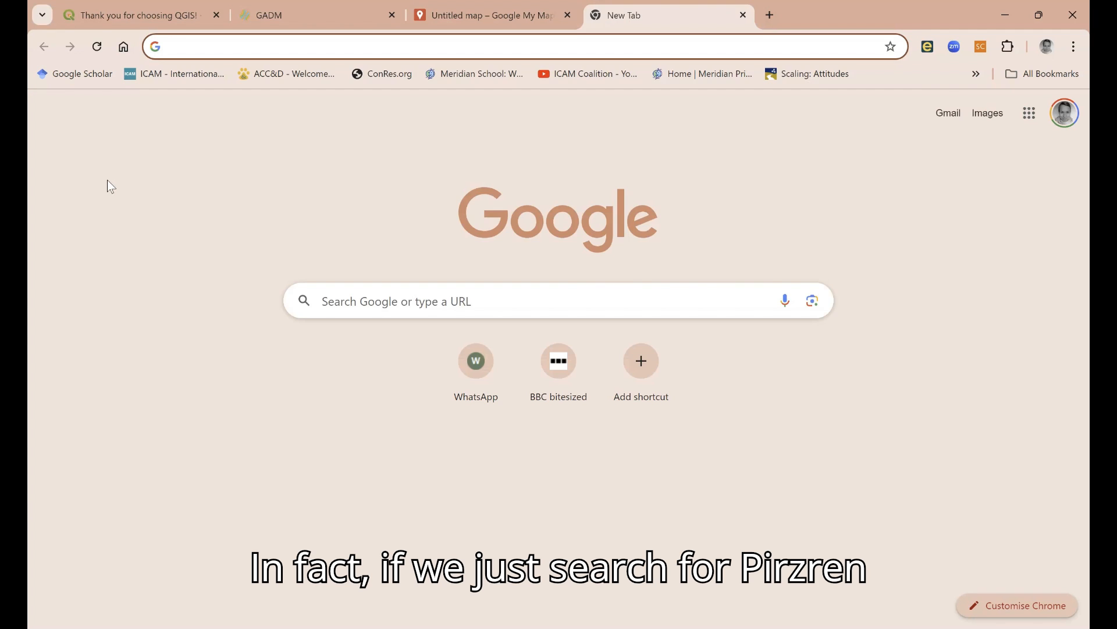
{"action": "type", "text": "Priz"}
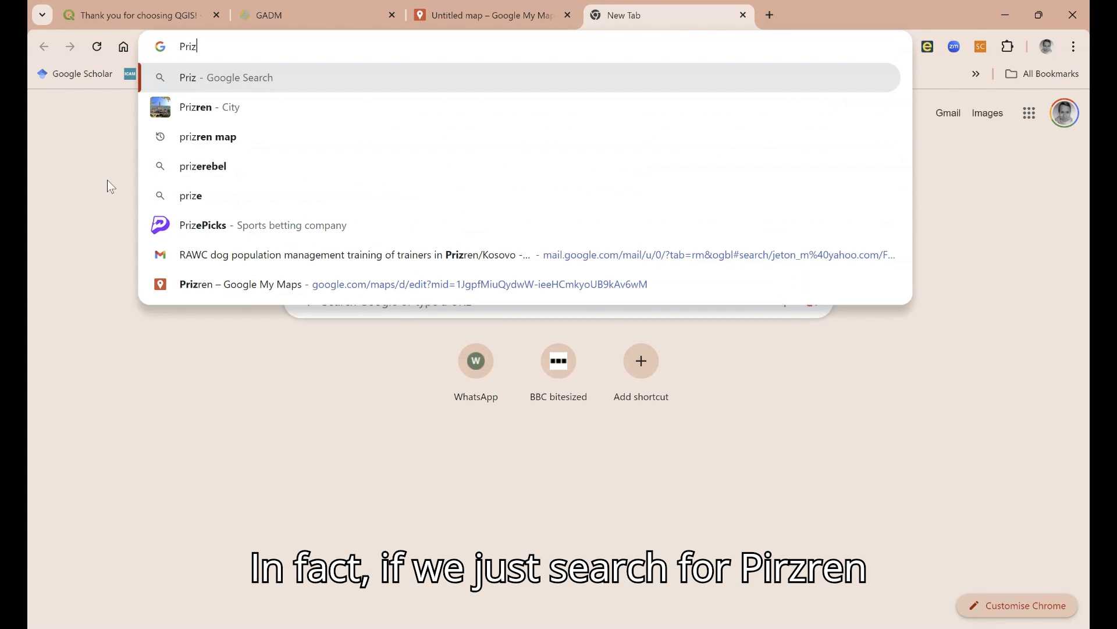
{"action": "type", "text": "ren"}
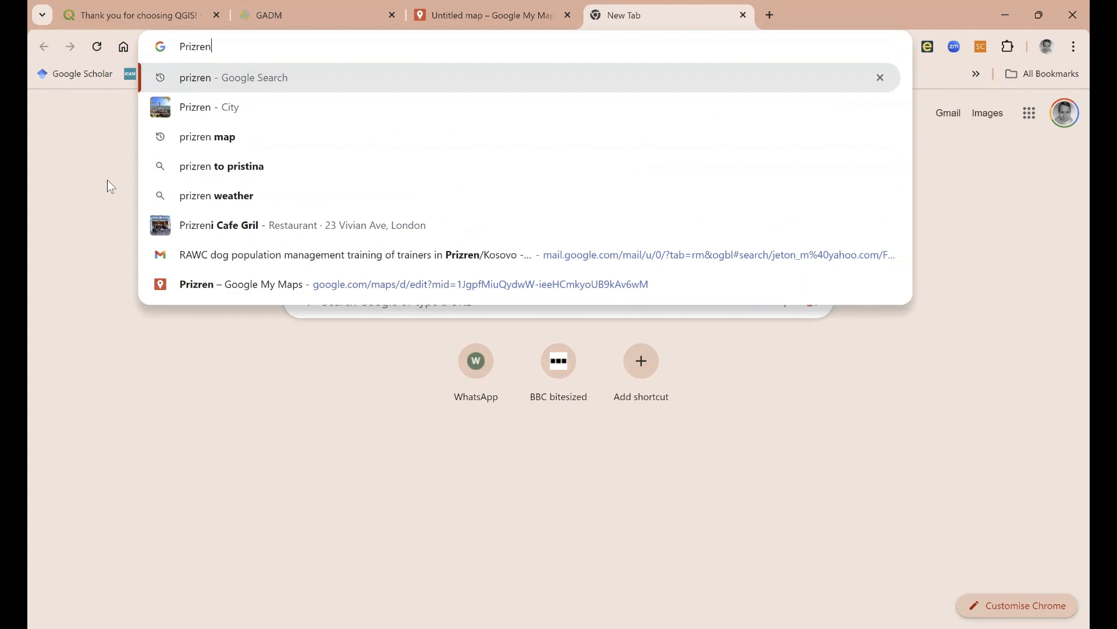
{"action": "key", "text": "Return"}
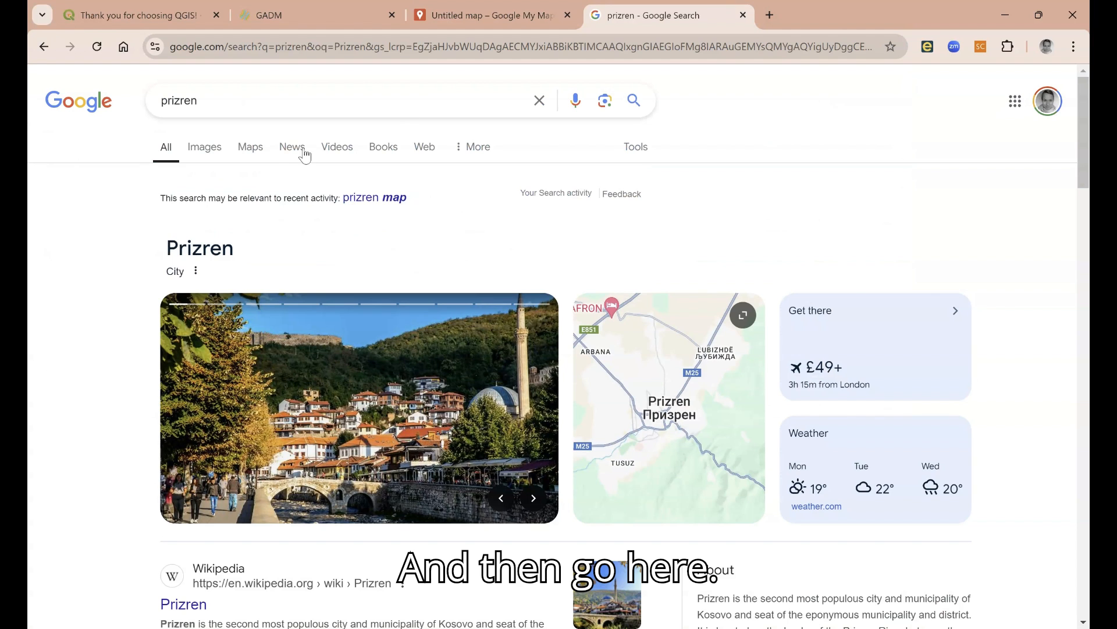
{"action": "left_click", "coordinate": [242, 151]}
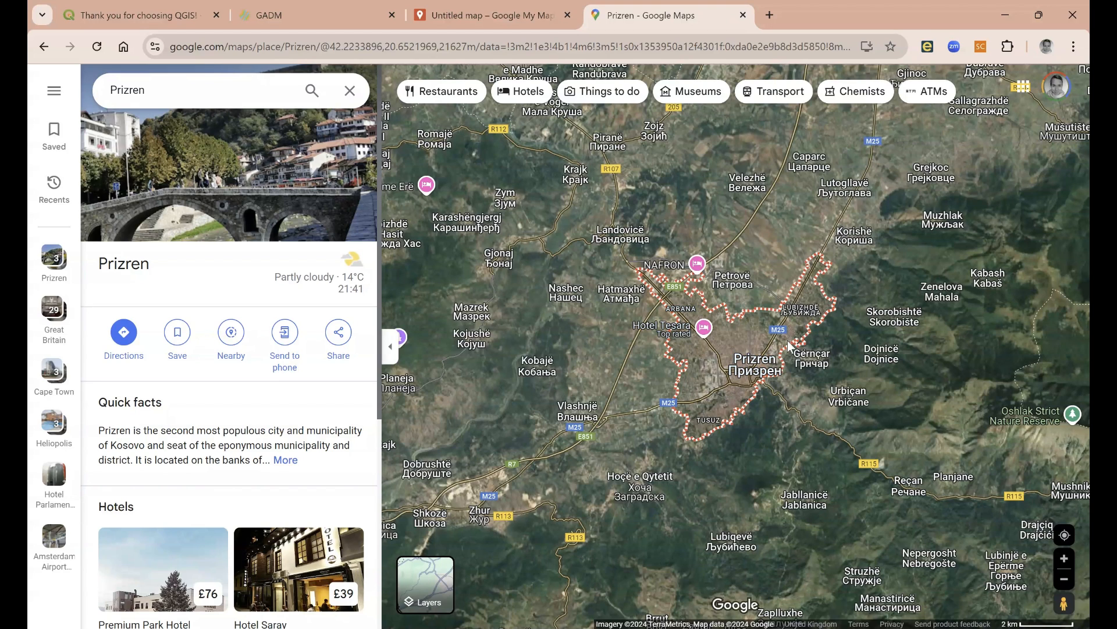
Compare the polygon drawn in My Maps with the dotted Prizren boundary in Google Maps
{"action": "left_click", "coordinate": [480, 22]}
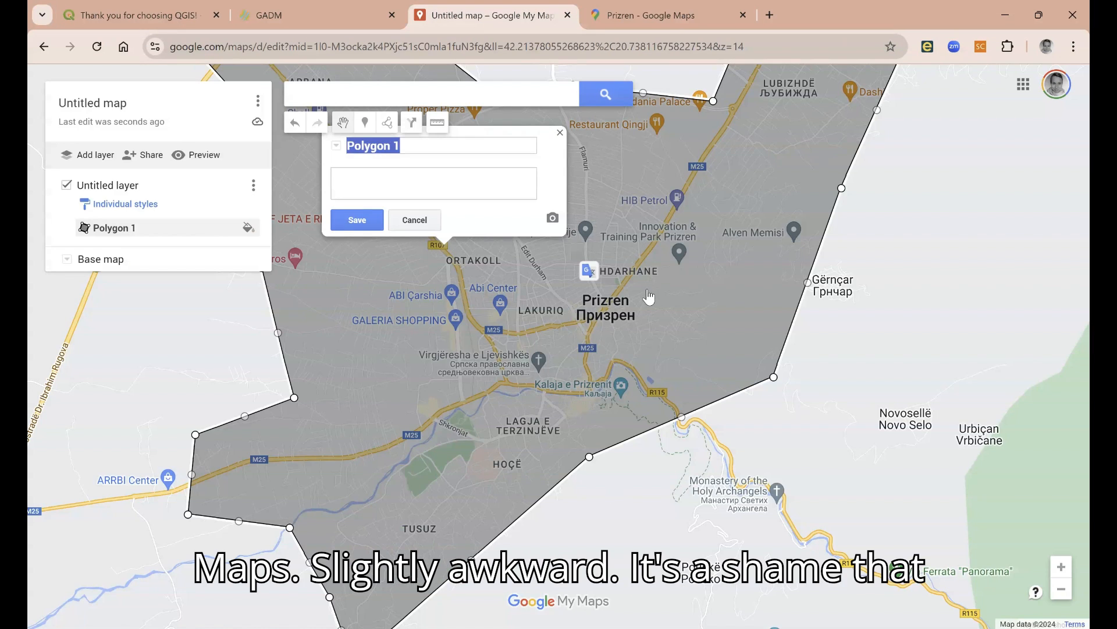
{"action": "left_click_drag", "start_coordinate": [806, 351], "coordinate": [1019, 539]}
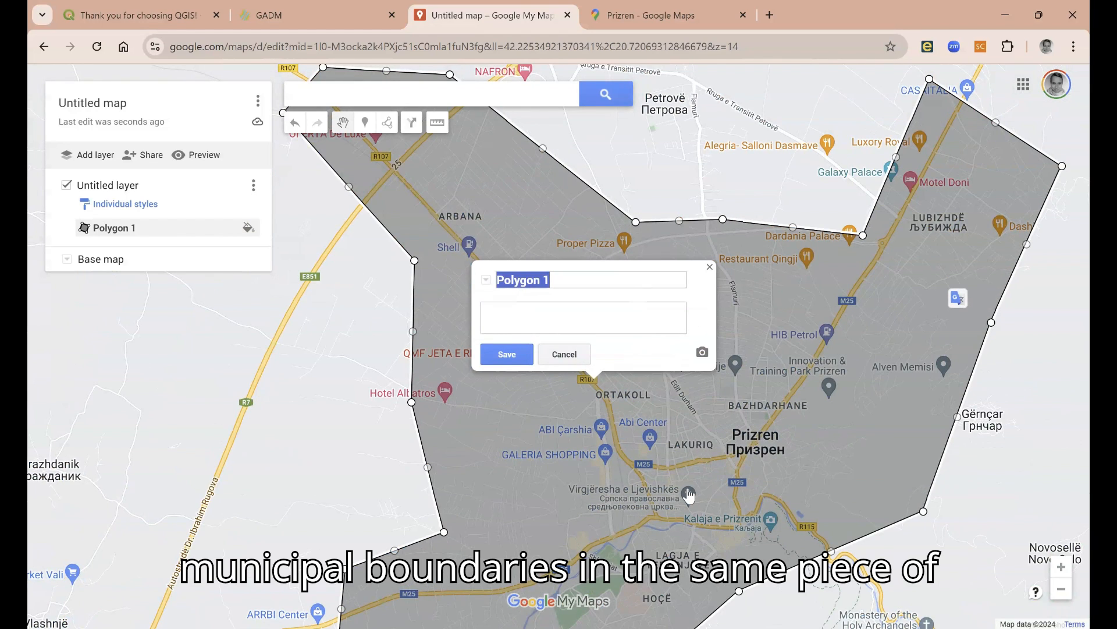
{"action": "left_click", "coordinate": [659, 19]}
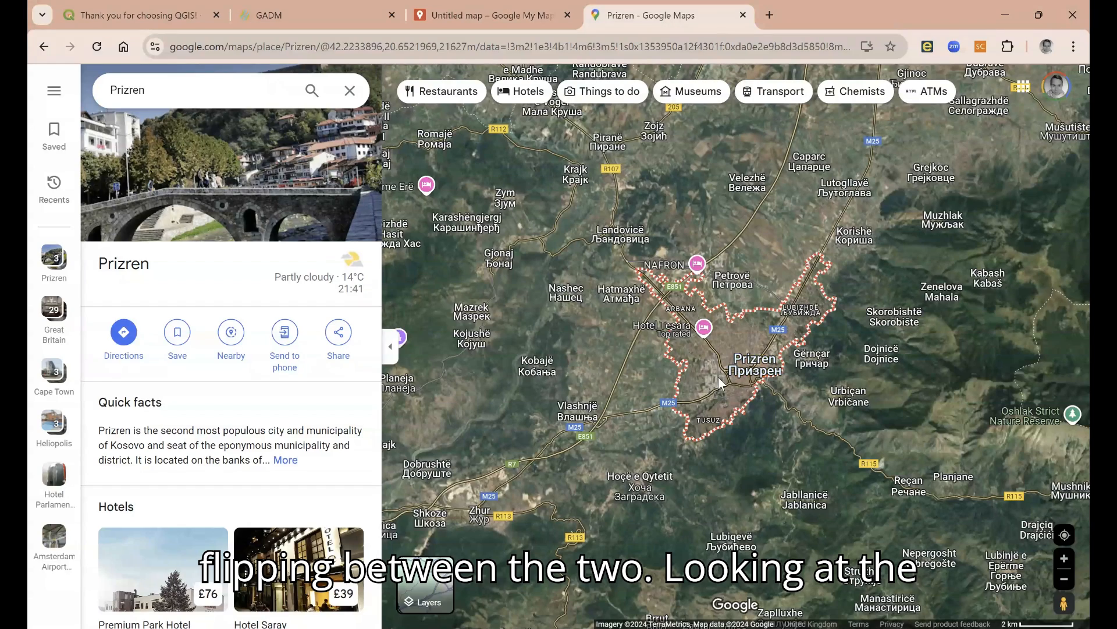
{"action": "scroll", "coordinate": [719, 379], "scroll_direction": "up", "scroll_amount": 2}
{"action": "scroll", "coordinate": [718, 376], "scroll_direction": "up", "scroll_amount": 1}
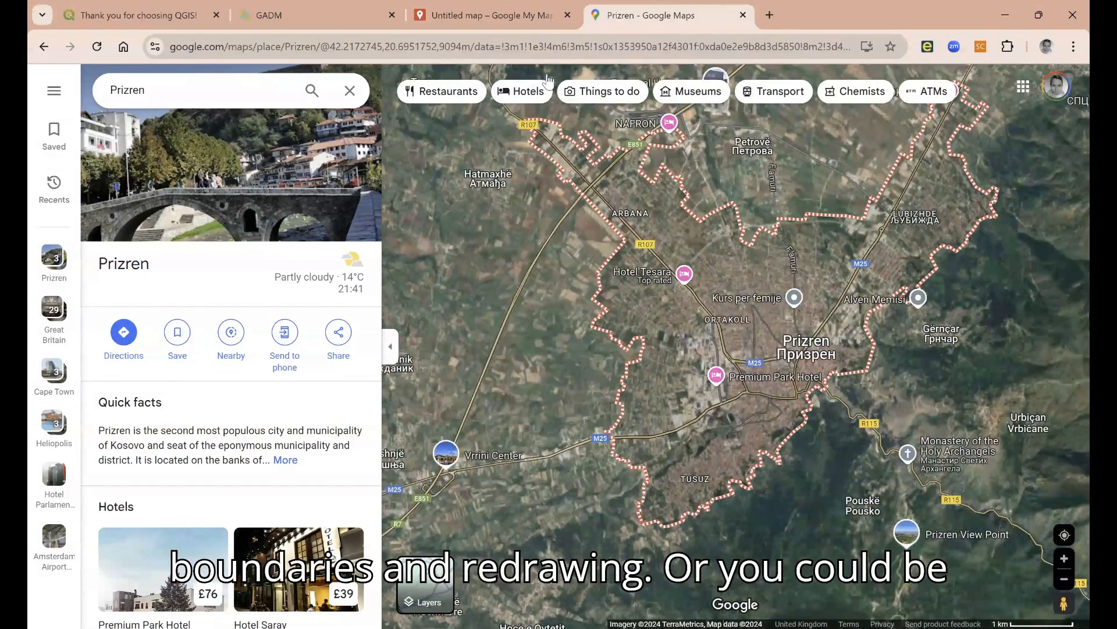
Return to My Maps, save the drawn polygon under its default name, and rename the untitled layer as Prizren town
{"action": "left_click", "coordinate": [498, 20]}
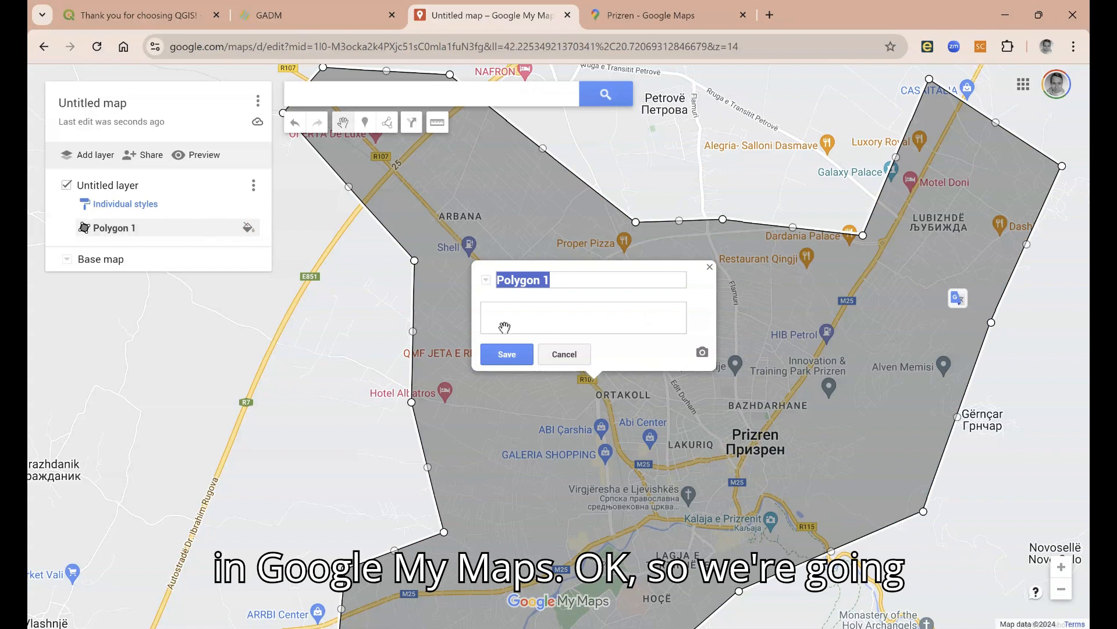
{"action": "left_click", "coordinate": [507, 354]}
{"action": "left_click", "coordinate": [131, 188]}
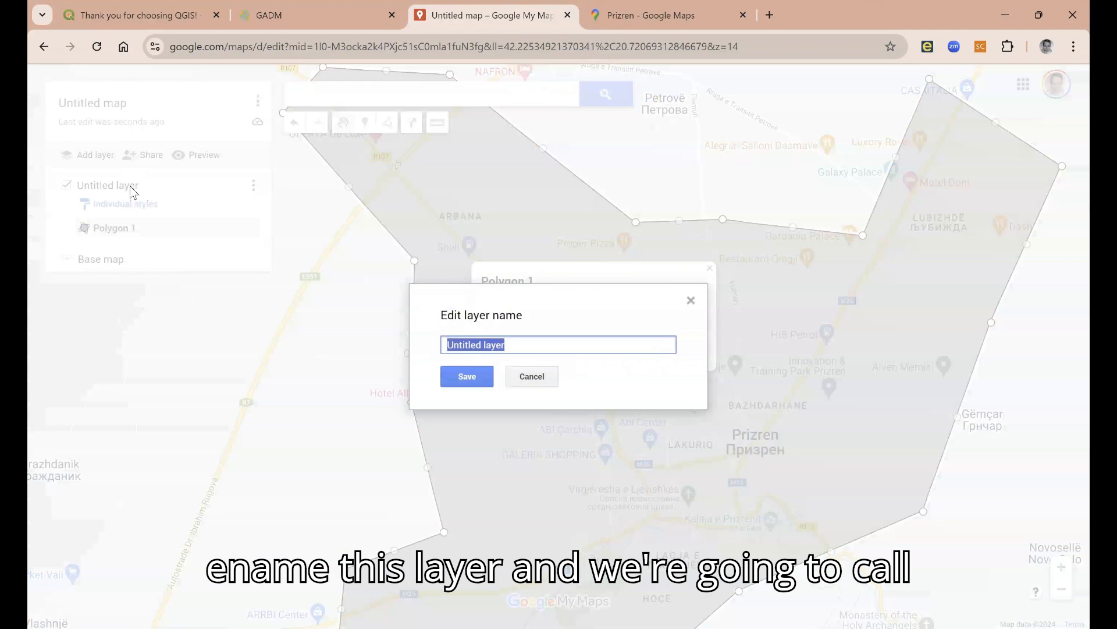
{"action": "type", "text": "Priz"}
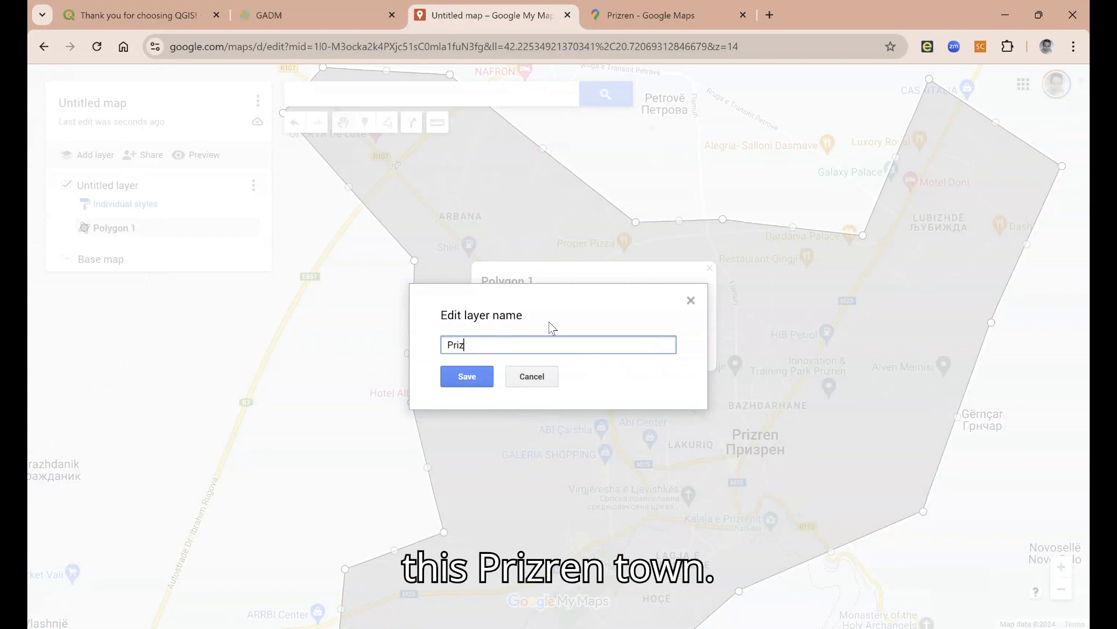
{"action": "type", "text": "ren town"}
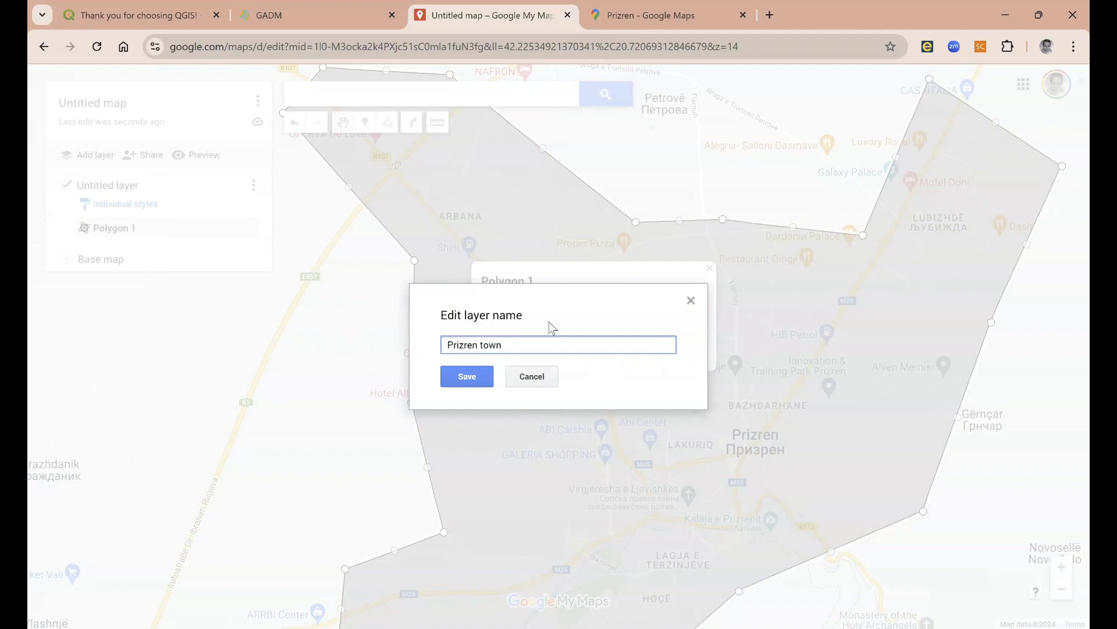
{"action": "left_click", "coordinate": [470, 376]}
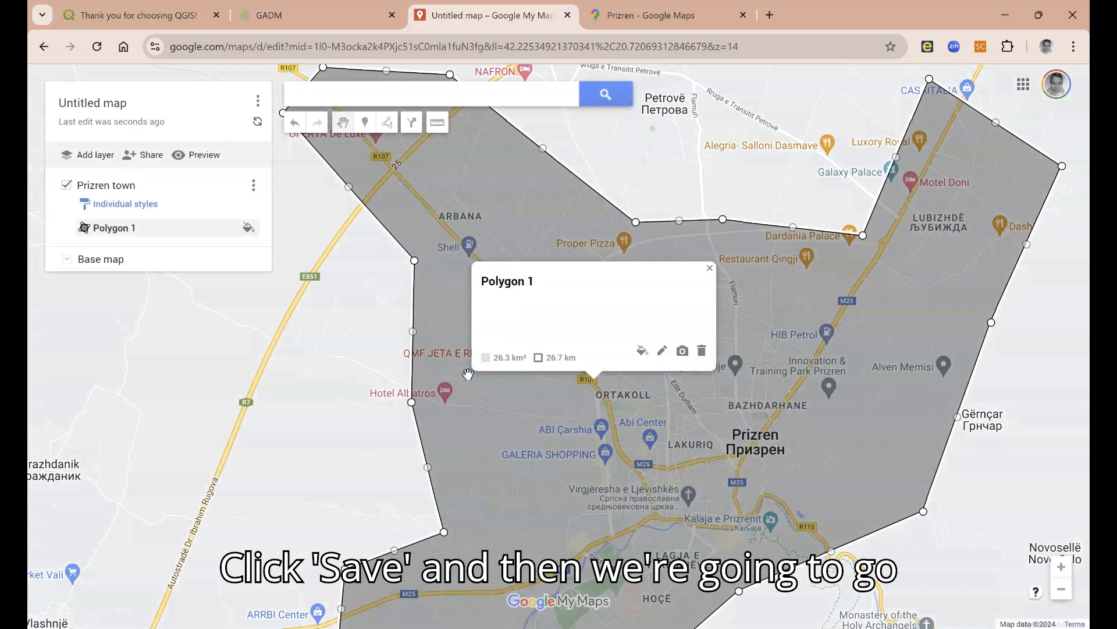
Export only the Prizren town layer as a KML file instead of KMZ and download it
{"action": "left_click", "coordinate": [258, 105]}
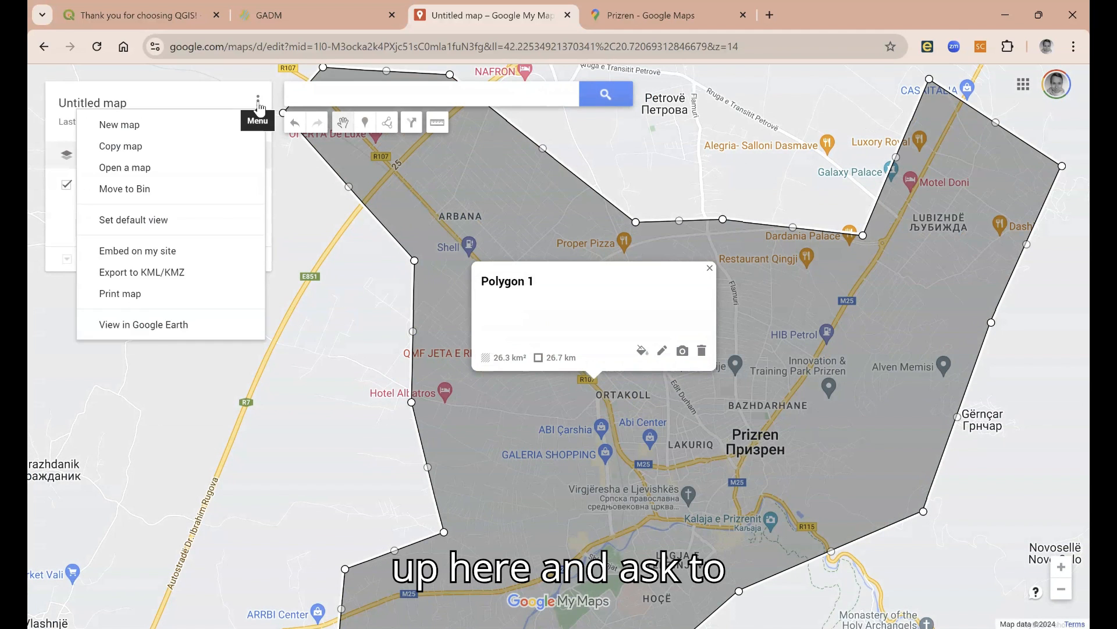
{"action": "left_click", "coordinate": [148, 274]}
{"action": "left_click", "coordinate": [455, 329]}
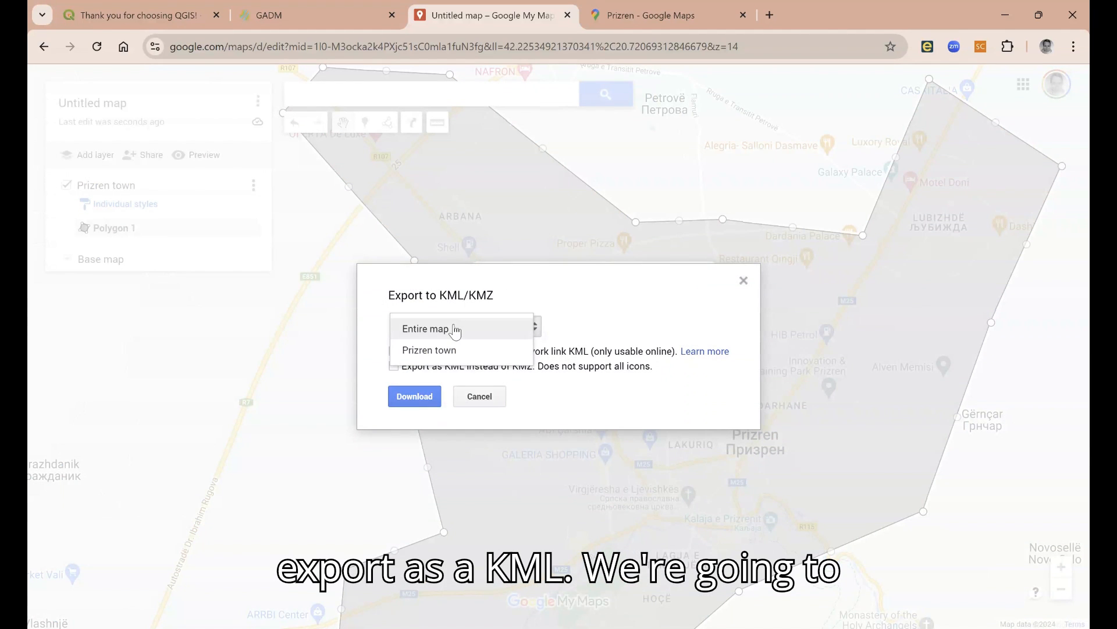
{"action": "left_click", "coordinate": [442, 354]}
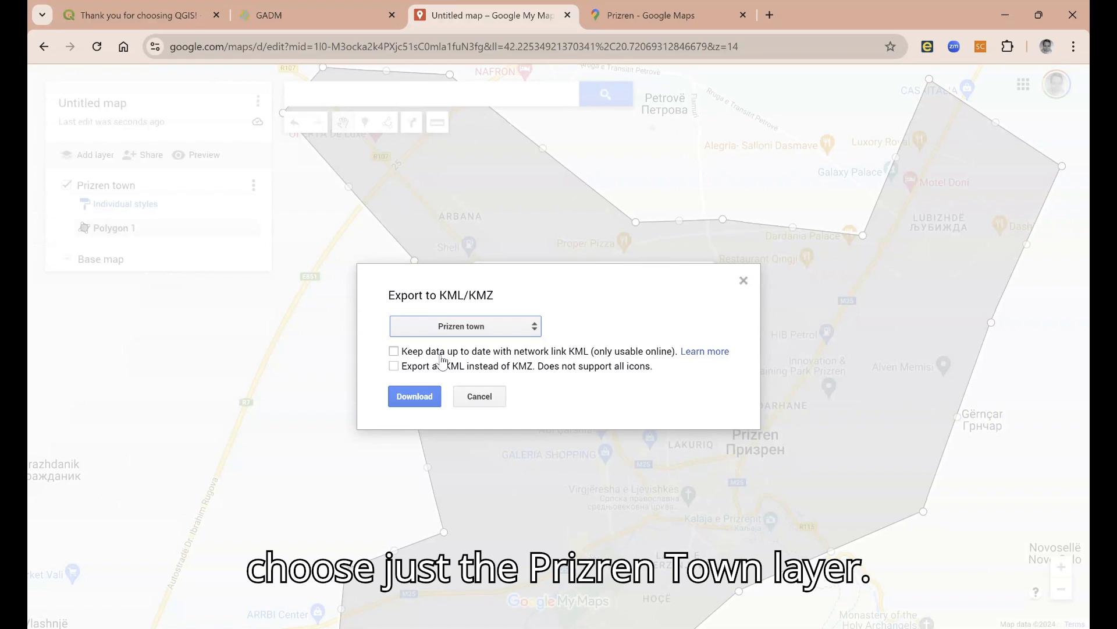
{"action": "left_click", "coordinate": [394, 366]}
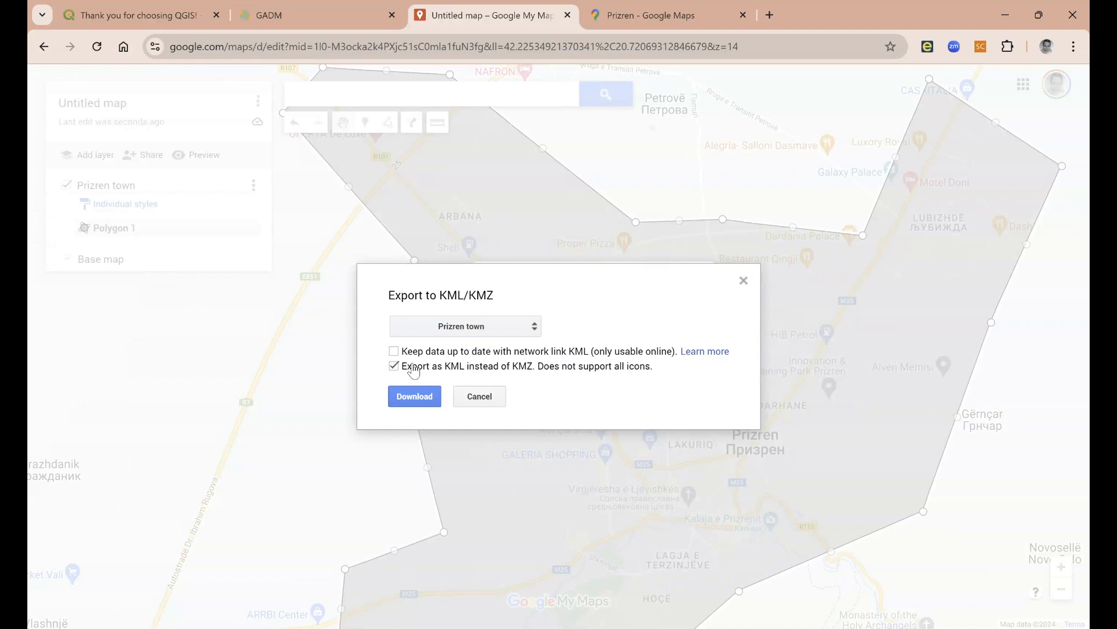
{"action": "left_click", "coordinate": [410, 397]}
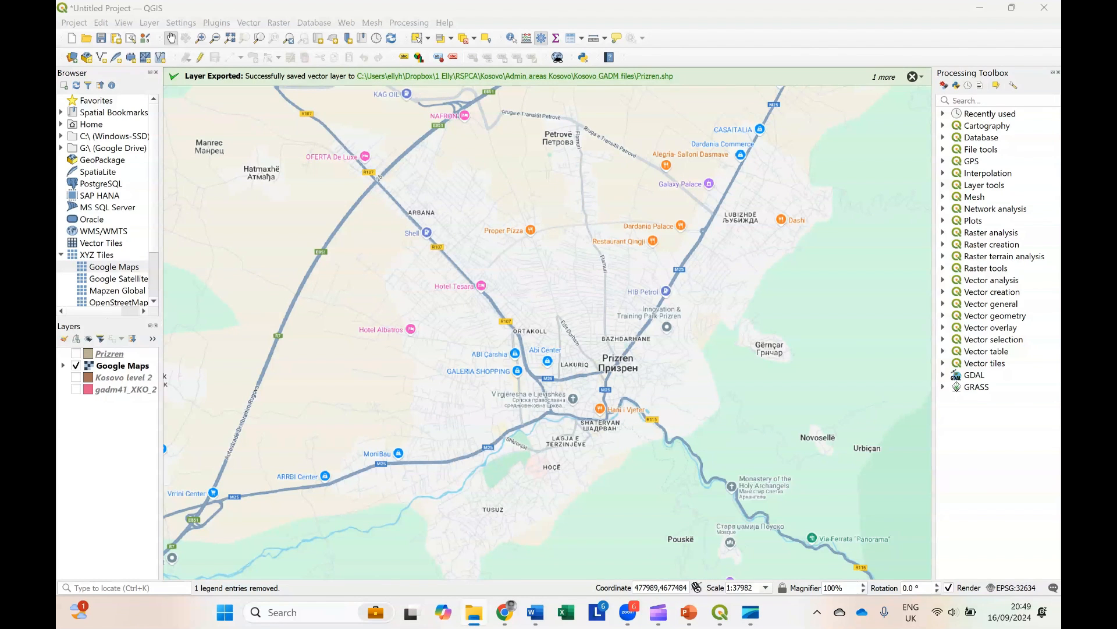
Bring the Prizren town KML file from the Downloads folder into the QGIS project and add its Prizren town polygon layer
{"action": "left_click", "coordinate": [474, 613]}
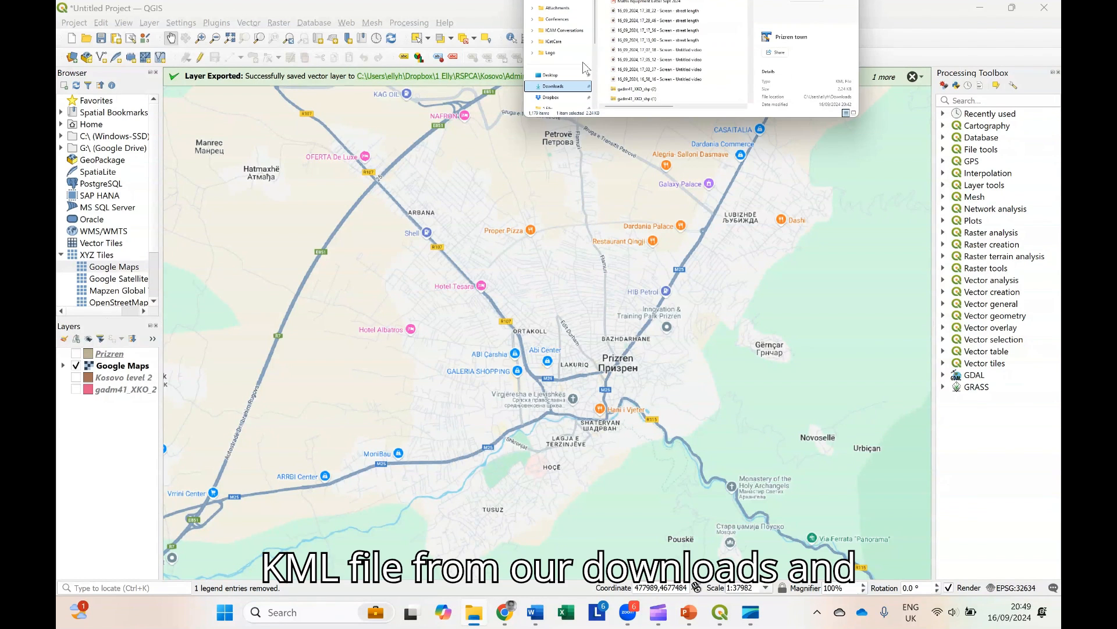
{"action": "left_click_drag", "start_coordinate": [624, 58], "coordinate": [321, 219]}
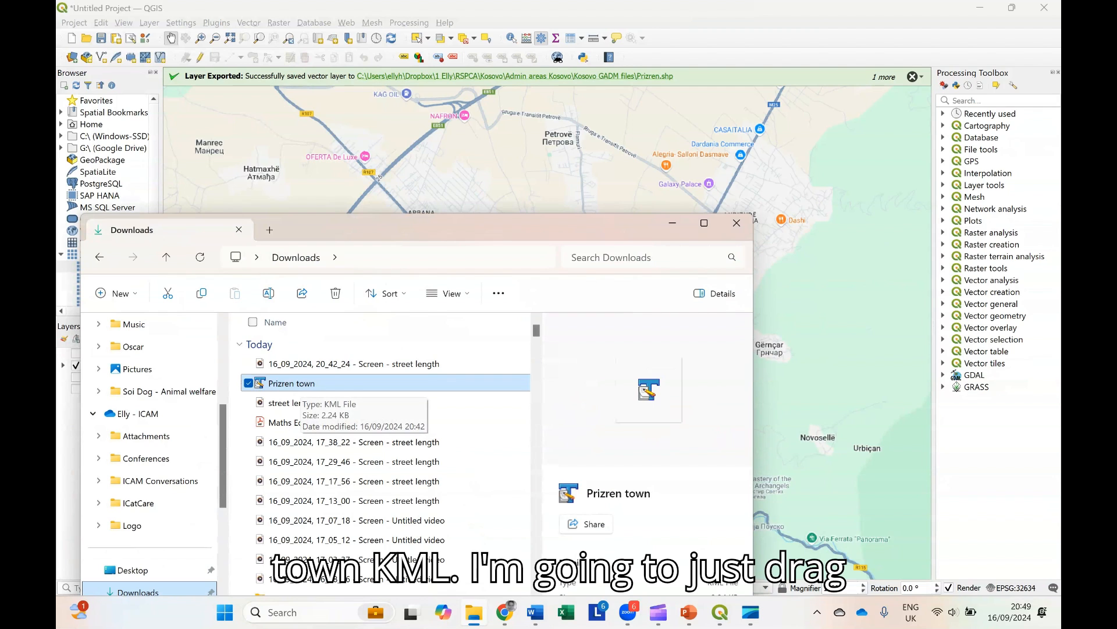
{"action": "left_click_drag", "start_coordinate": [291, 383], "coordinate": [515, 198]}
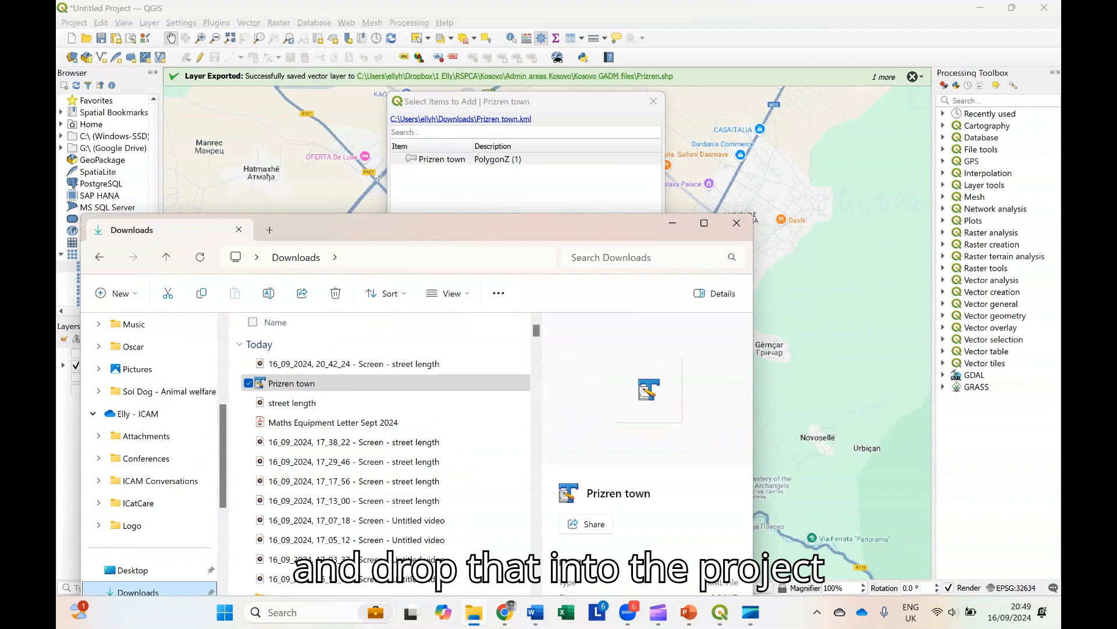
{"action": "left_click", "coordinate": [736, 223]}
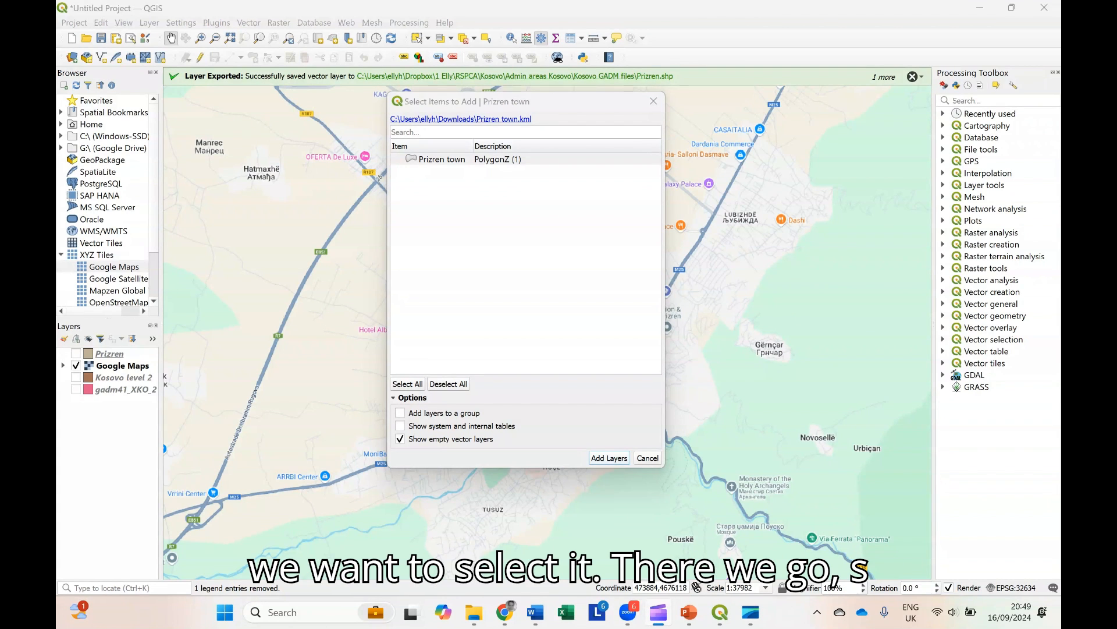
{"action": "left_click", "coordinate": [442, 160]}
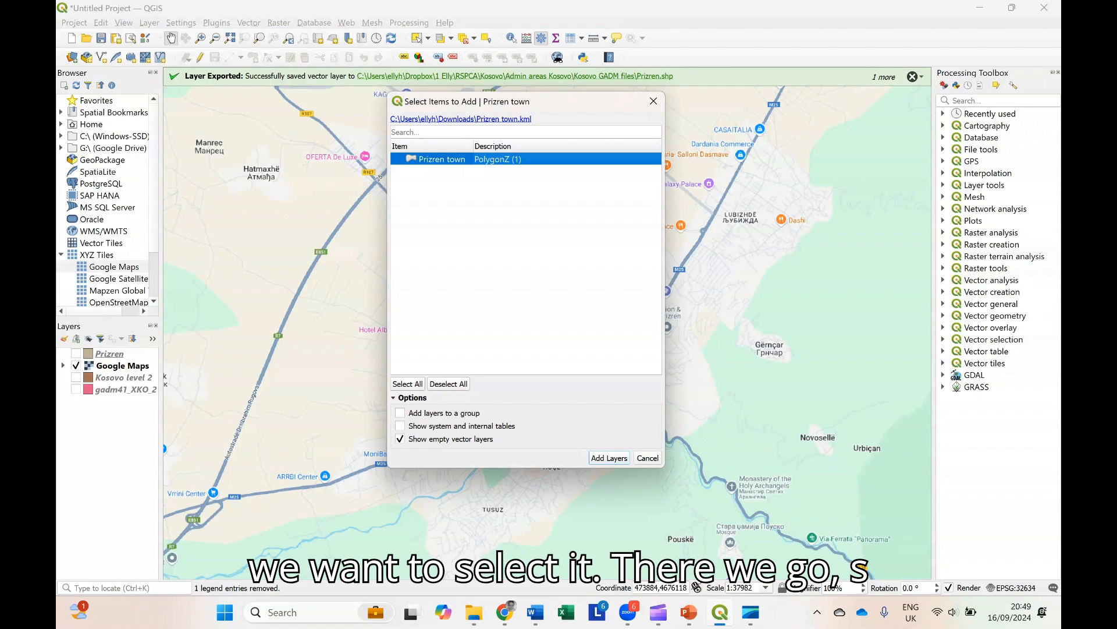
{"action": "left_click", "coordinate": [610, 458]}
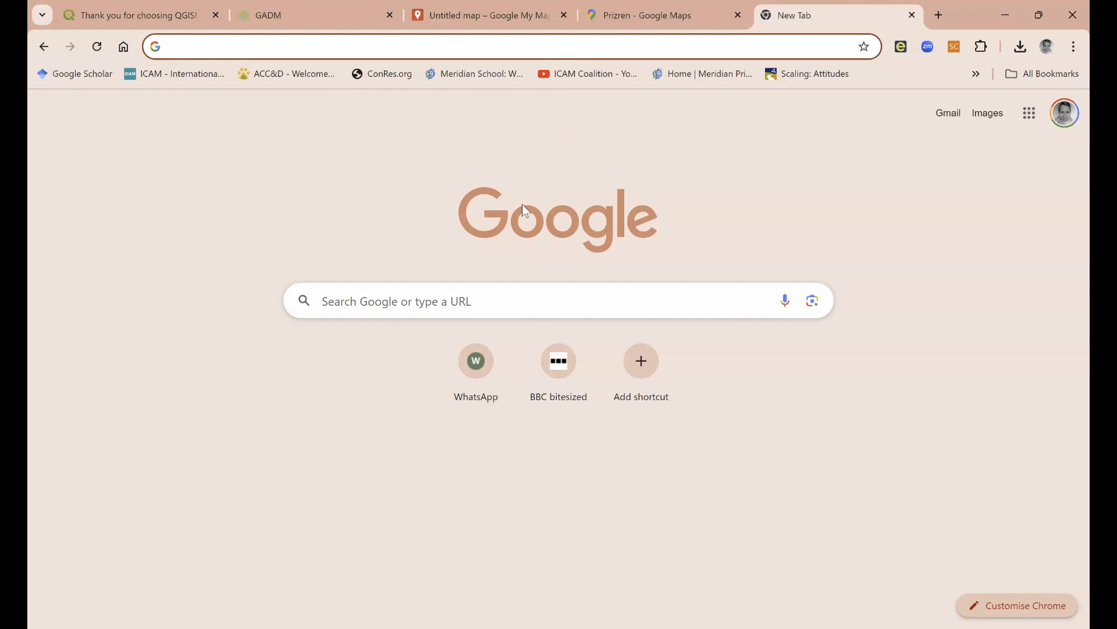
Search the web for bbbike in the browser and open the BBBike extracts OpenStreetMap site
{"action": "left_click", "coordinate": [388, 300]}
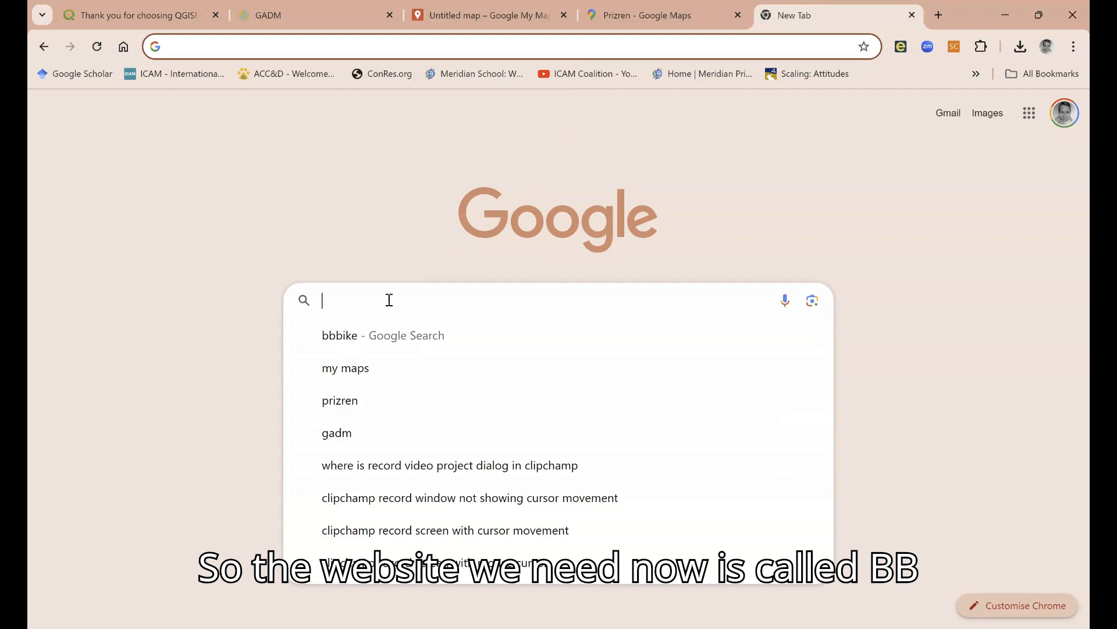
{"action": "type", "text": "bbb"}
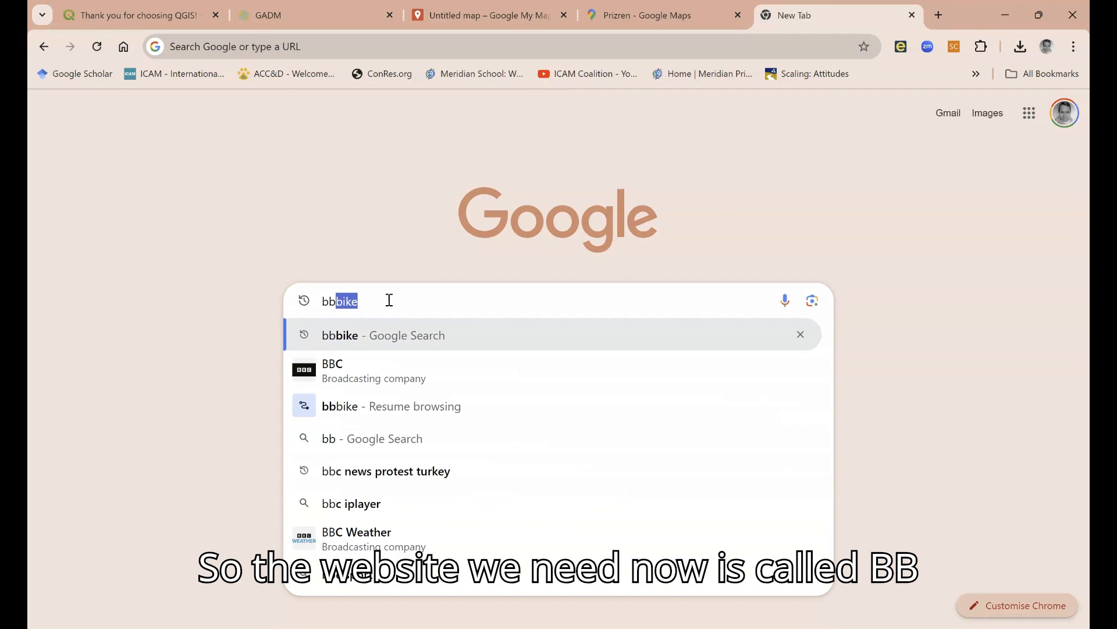
{"action": "type", "text": "ike"}
{"action": "key", "text": "Return"}
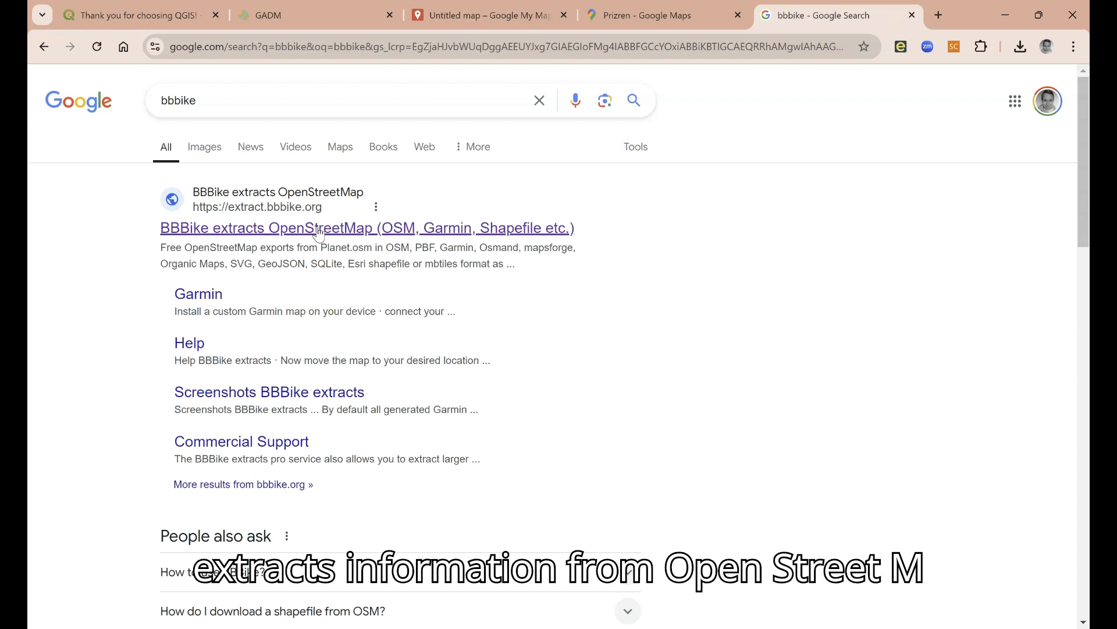
{"action": "left_click", "coordinate": [319, 229]}
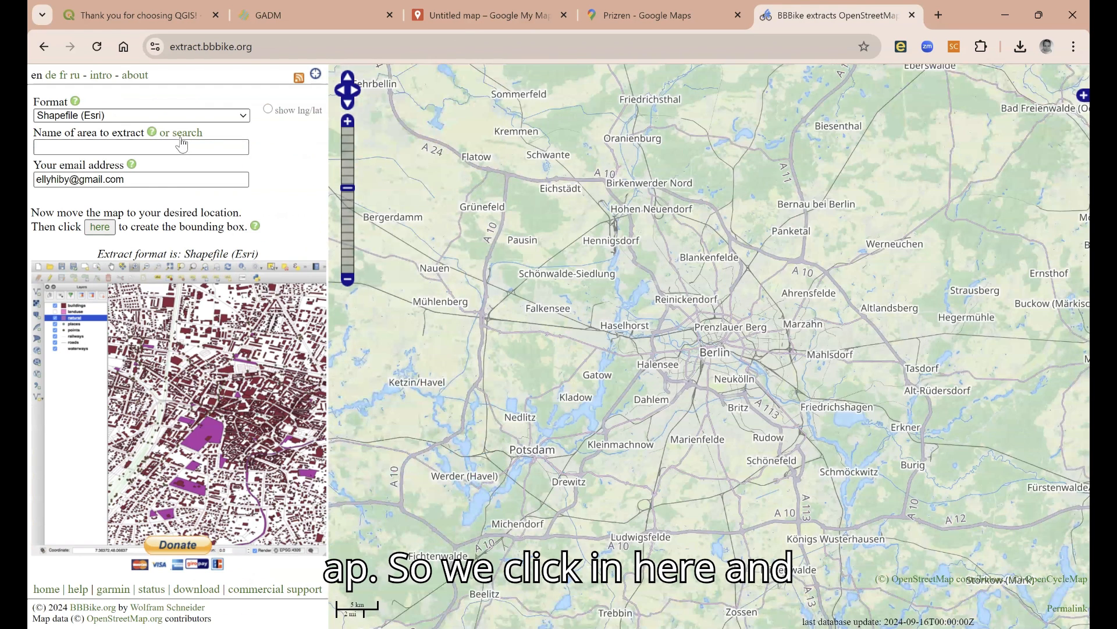
Search BBBike for Prizren and choose the Municipality of Prizren, Kosovo, as the area to extract
{"action": "left_click", "coordinate": [184, 135]}
{"action": "type", "text": "Prizren"}
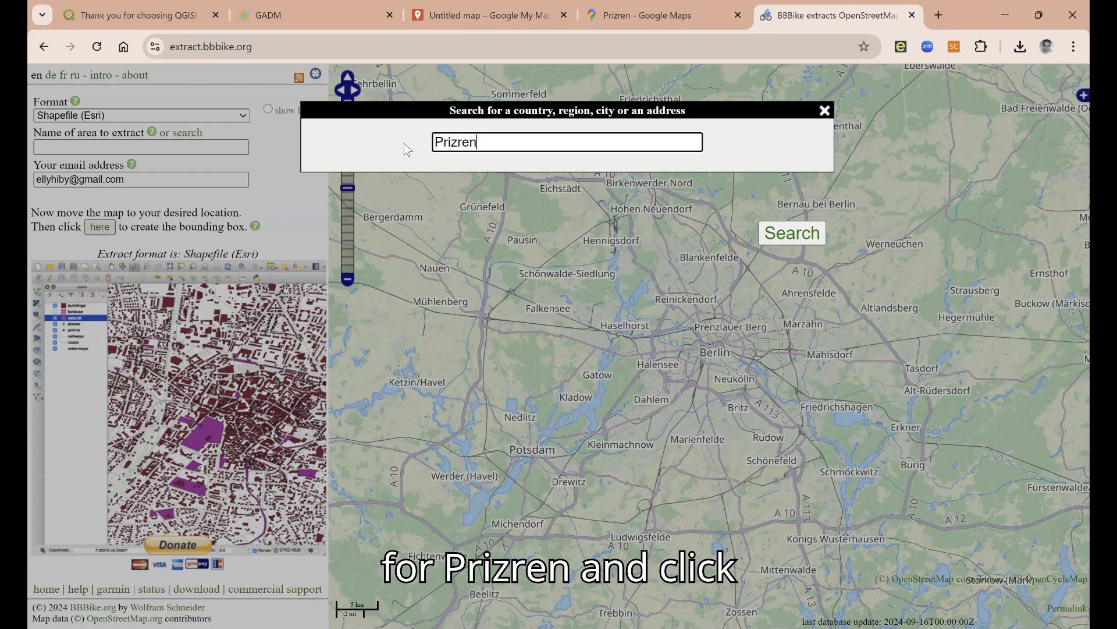
{"action": "left_click", "coordinate": [783, 239]}
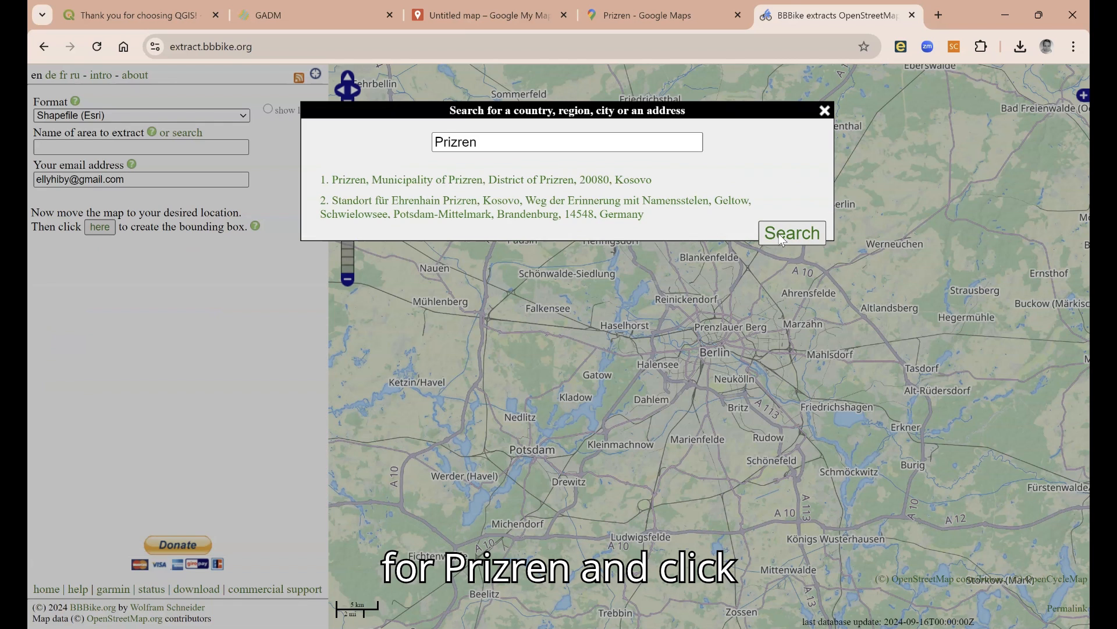
{"action": "left_click", "coordinate": [531, 181]}
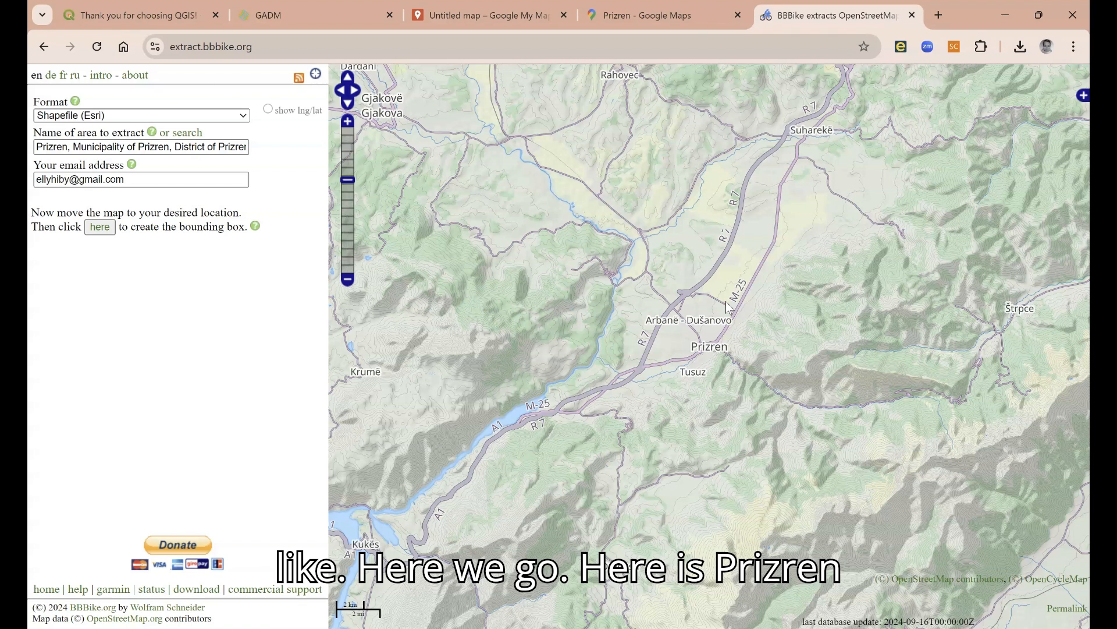
{"action": "left_click", "coordinate": [727, 299]}
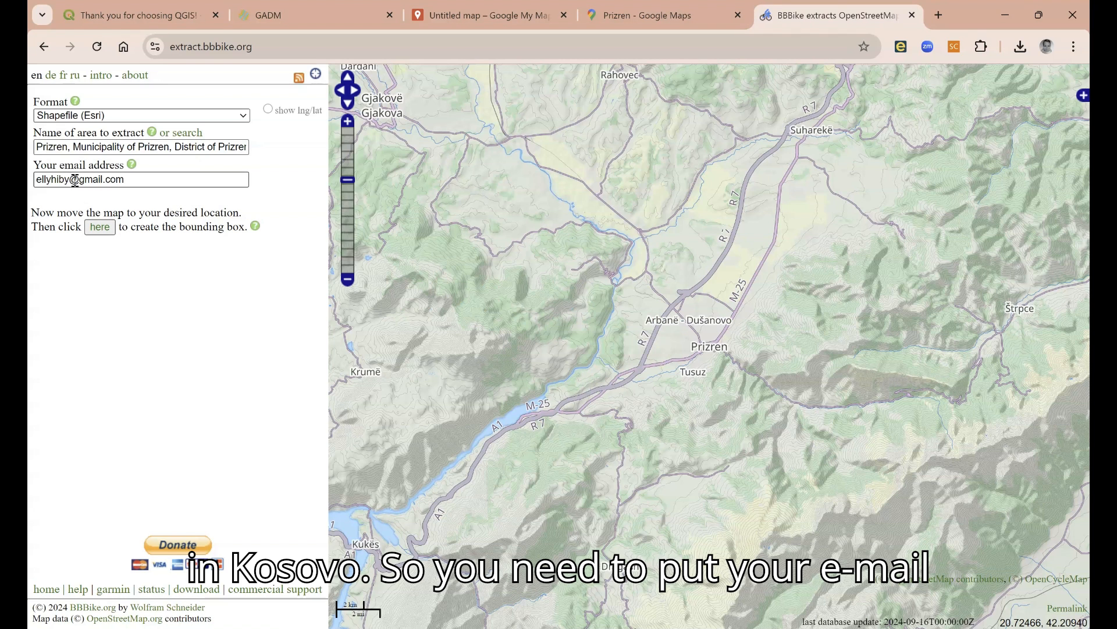
Request a Shapefile (Esri) extract for a bounding box around Prizren, and download it through the link in the BBBike e-mail
{"action": "left_click", "coordinate": [100, 228]}
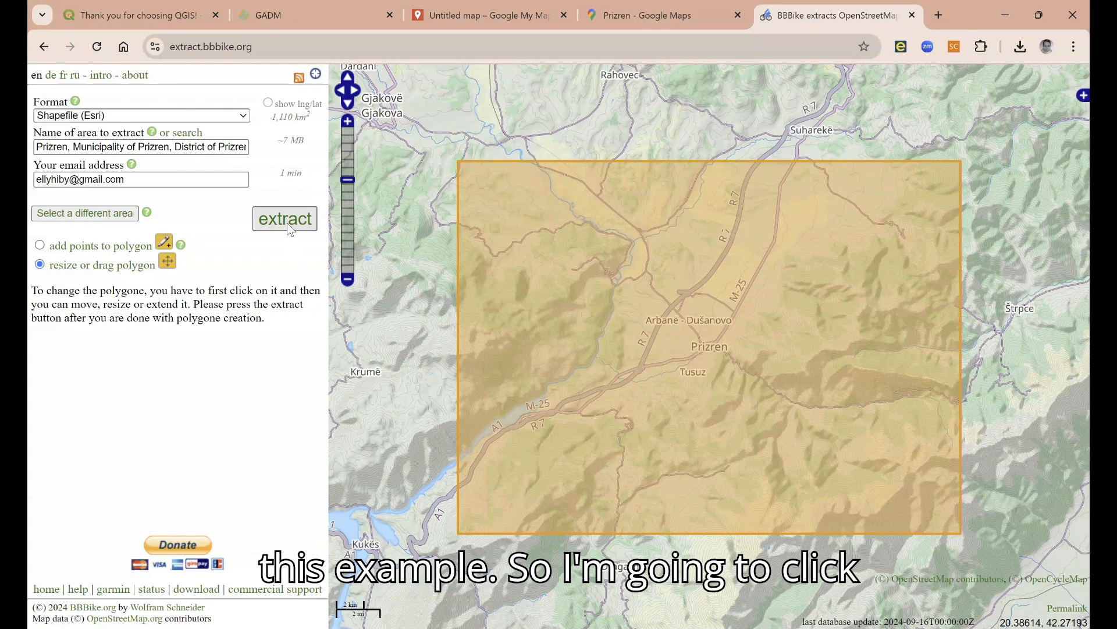
{"action": "mouse_move", "coordinate": [97, 117]}
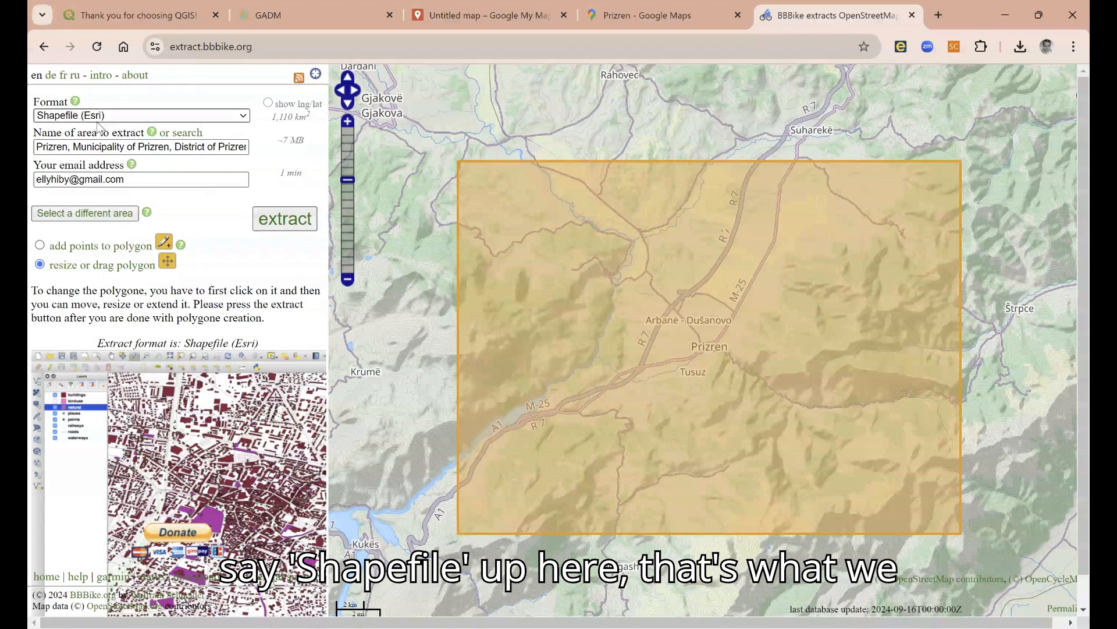
{"action": "left_click", "coordinate": [298, 221]}
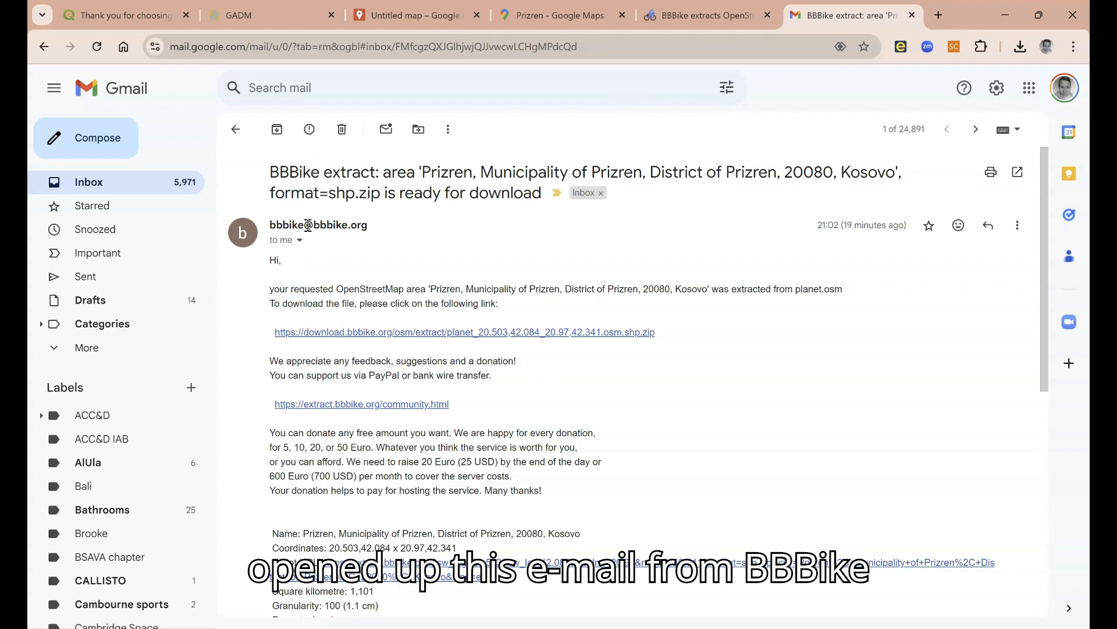
{"action": "mouse_move", "coordinate": [305, 225]}
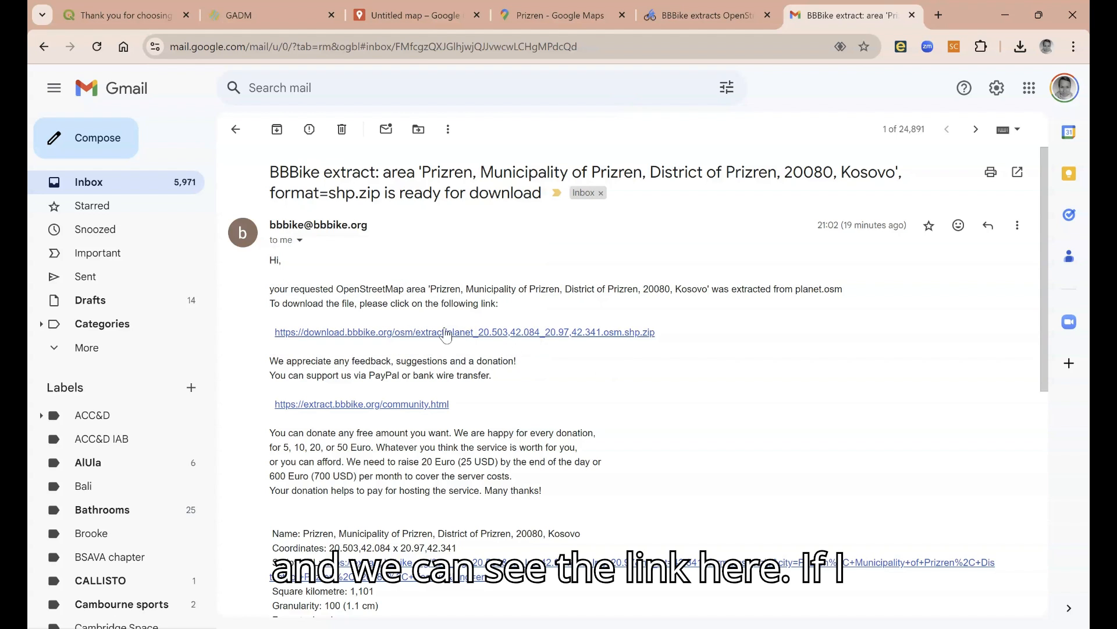
{"action": "left_click", "coordinate": [447, 337]}
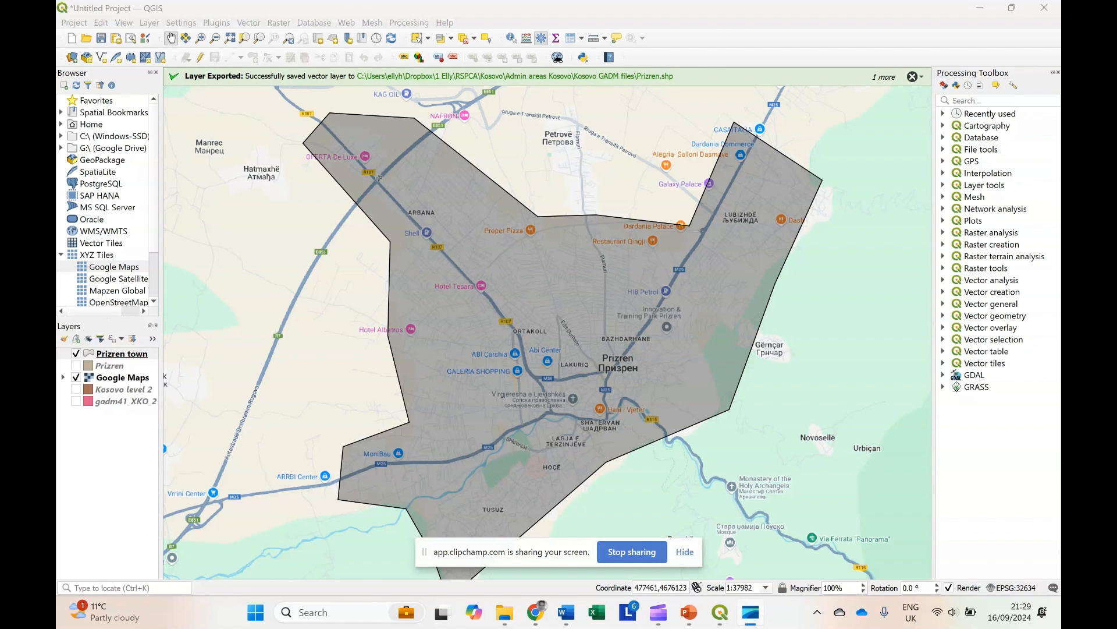
Back in QGIS, open the shape folder inside planet_20.497,42.091_20.965,42.336-shp from the Admin areas Kosovo folder
{"action": "left_click", "coordinate": [685, 552]}
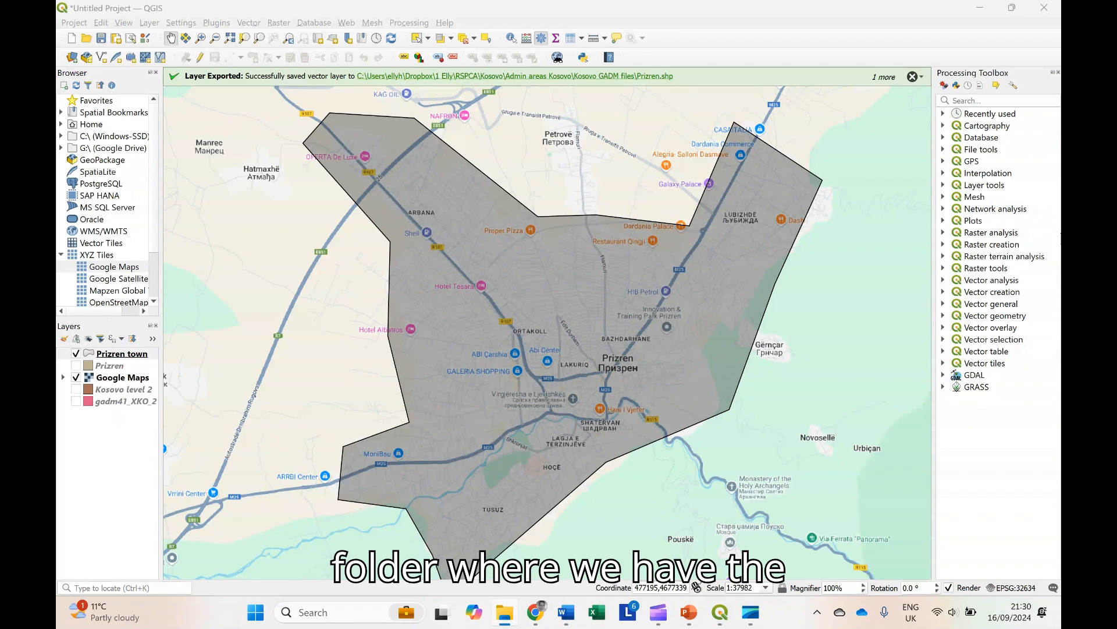
{"action": "left_click_drag", "start_coordinate": [552, 0], "coordinate": [415, 124]}
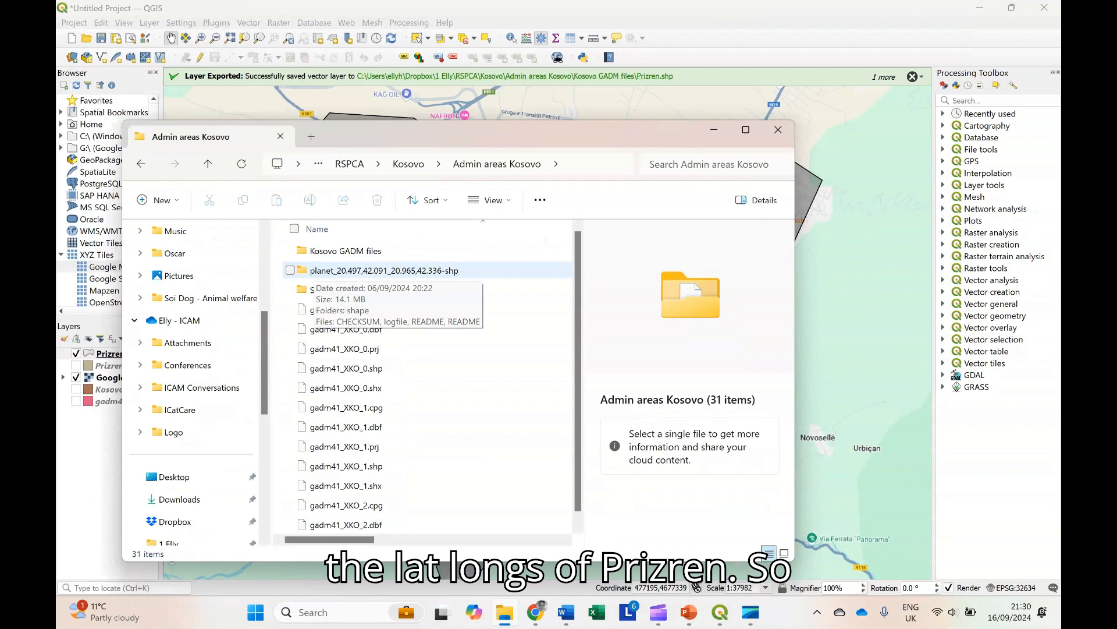
{"action": "left_click", "coordinate": [314, 270]}
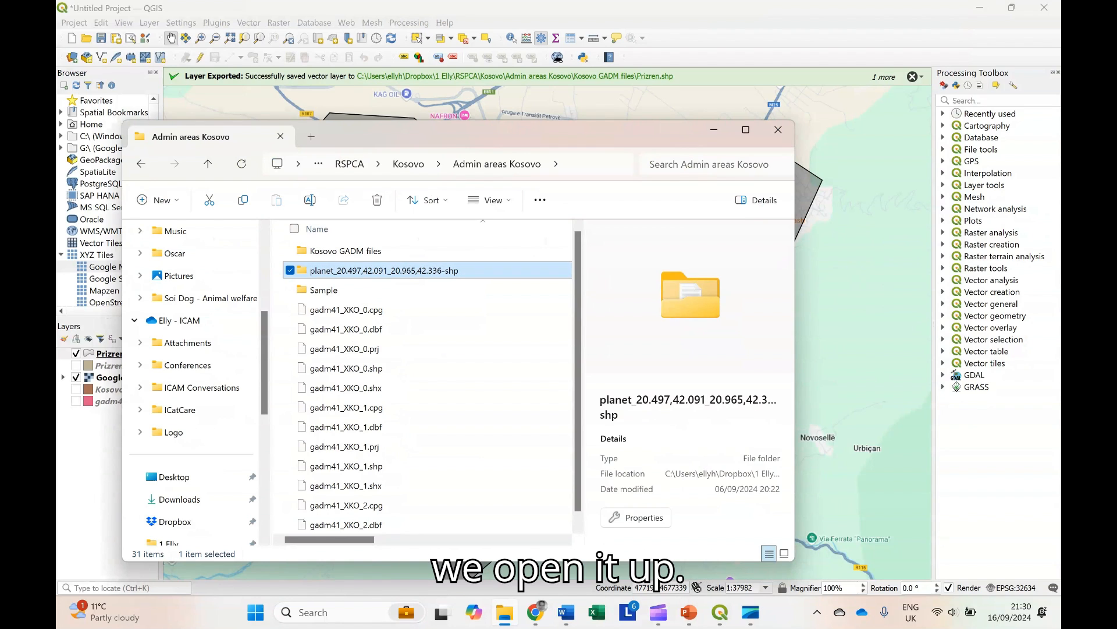
{"action": "double_click", "coordinate": [314, 271]}
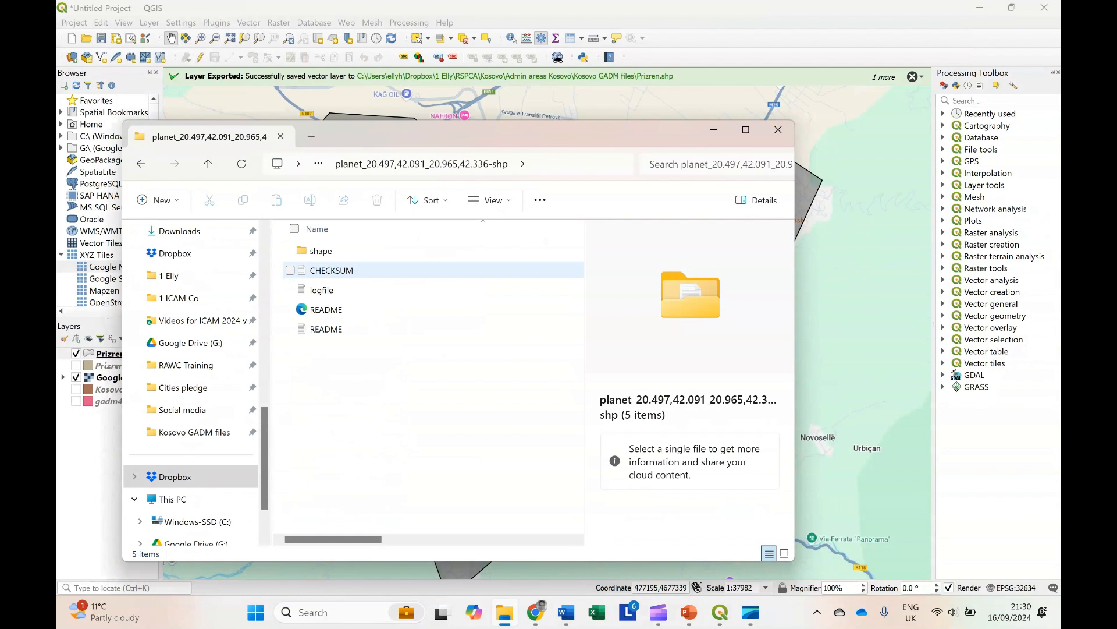
{"action": "double_click", "coordinate": [320, 251]}
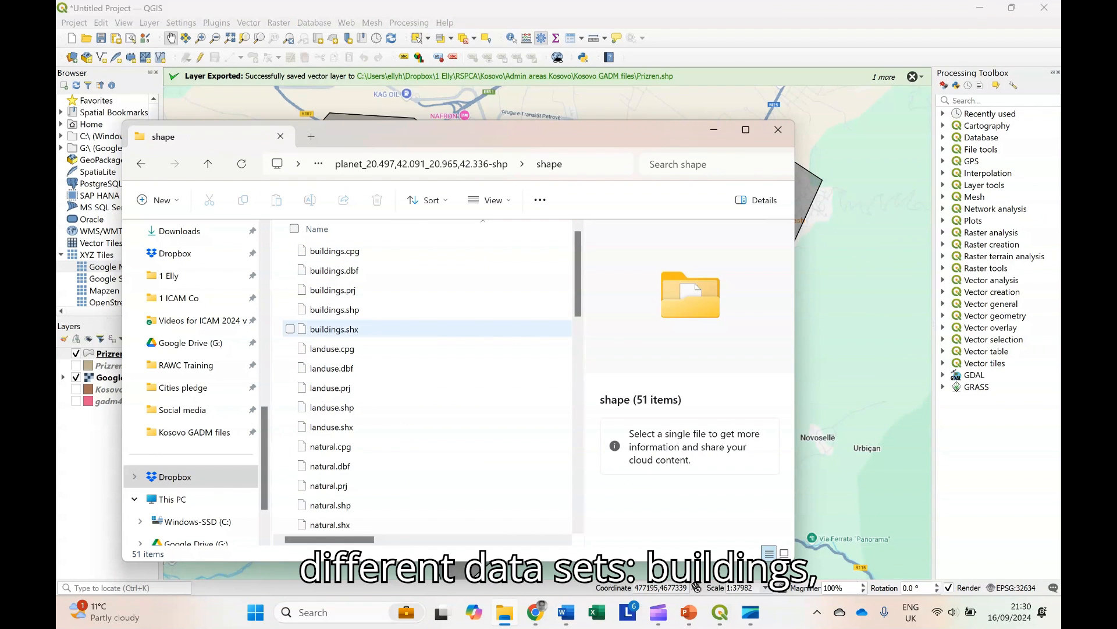
Find roads.shp among the extracted OpenStreetMap datasets and add it to the QGIS project as a layer
{"action": "scroll", "coordinate": [326, 431], "scroll_direction": "down", "scroll_amount": 1}
{"action": "scroll", "coordinate": [326, 428], "scroll_direction": "down", "scroll_amount": 5}
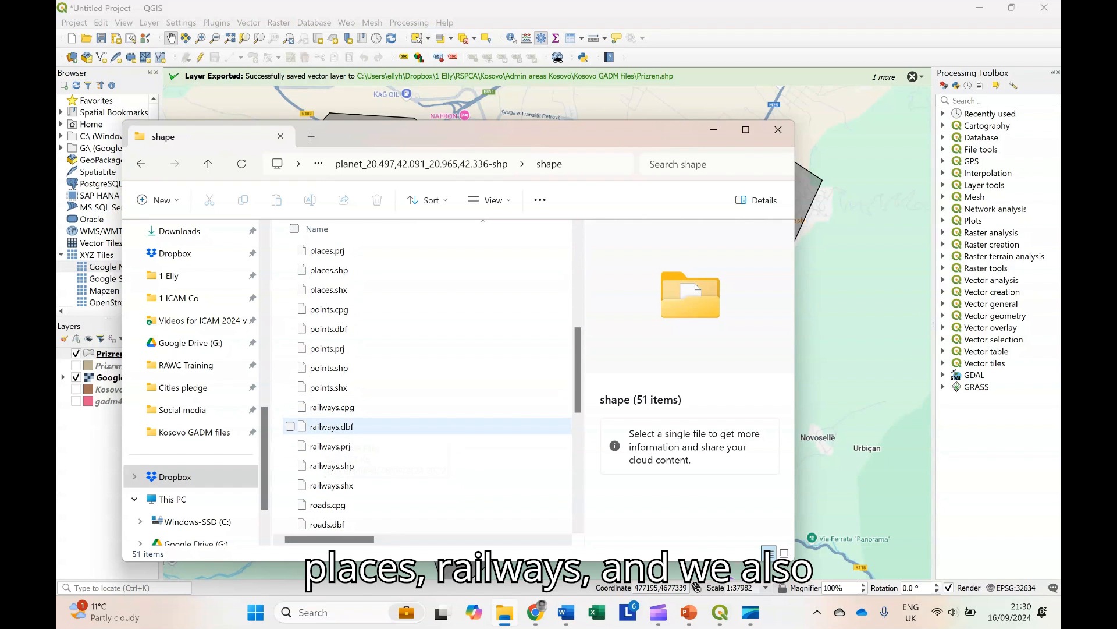
{"action": "scroll", "coordinate": [326, 428], "scroll_direction": "down", "scroll_amount": 5}
{"action": "scroll", "coordinate": [326, 428], "scroll_direction": "up", "scroll_amount": 4}
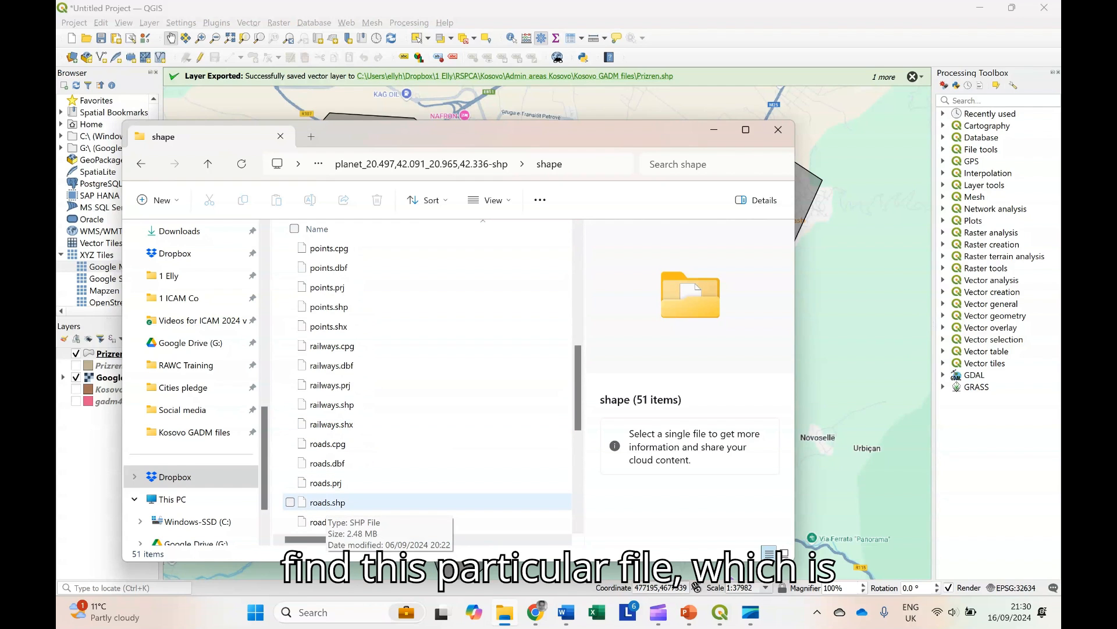
{"action": "left_click", "coordinate": [343, 503]}
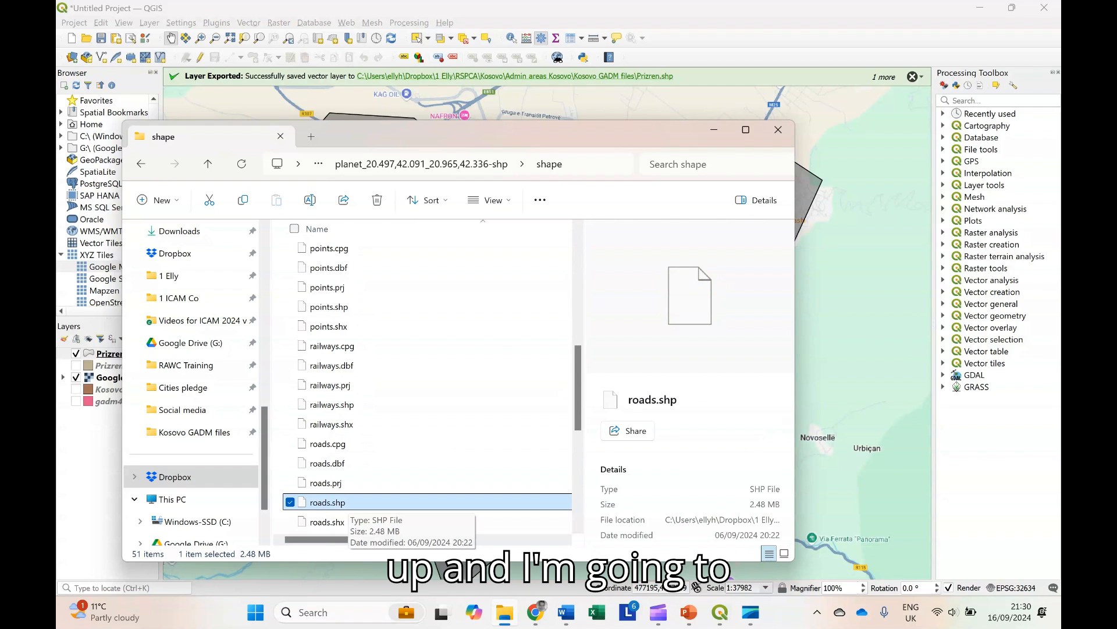
{"action": "left_click_drag", "start_coordinate": [344, 503], "coordinate": [850, 288]}
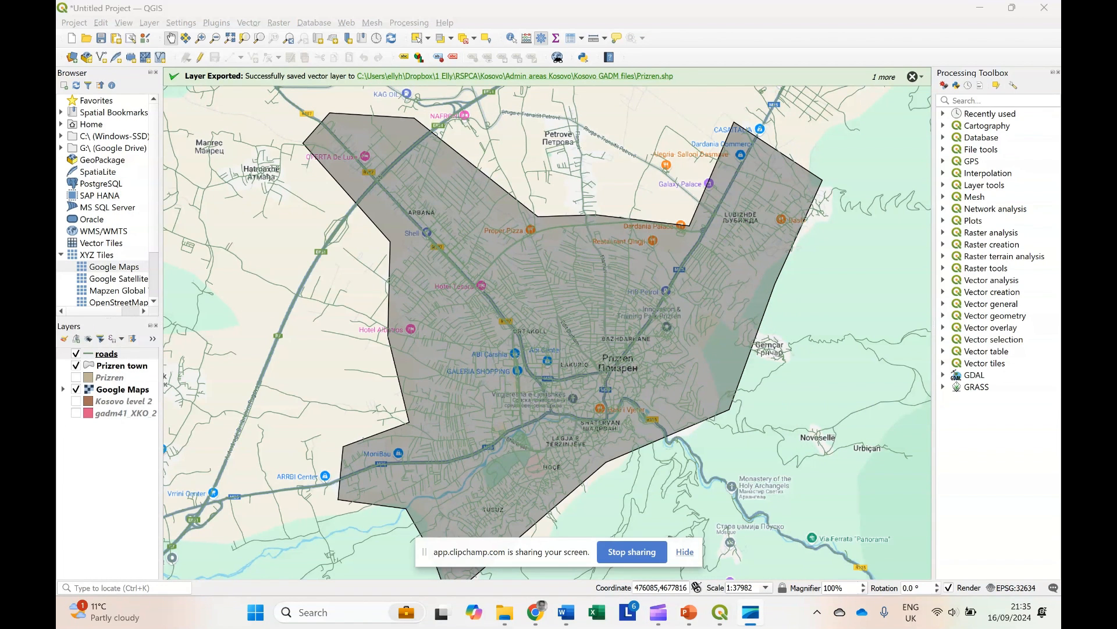
Start saving the roads layer as an ESRI Shapefile named roads_reproj in the Kosovo GADM files folder
{"action": "left_click", "coordinate": [685, 552]}
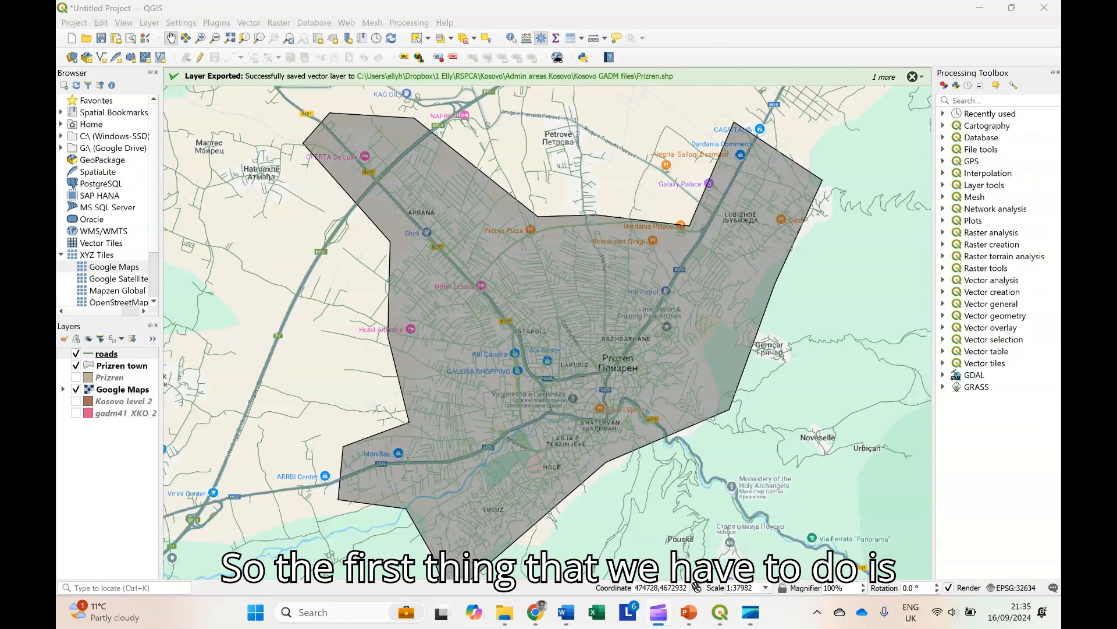
{"action": "left_click", "coordinate": [106, 353]}
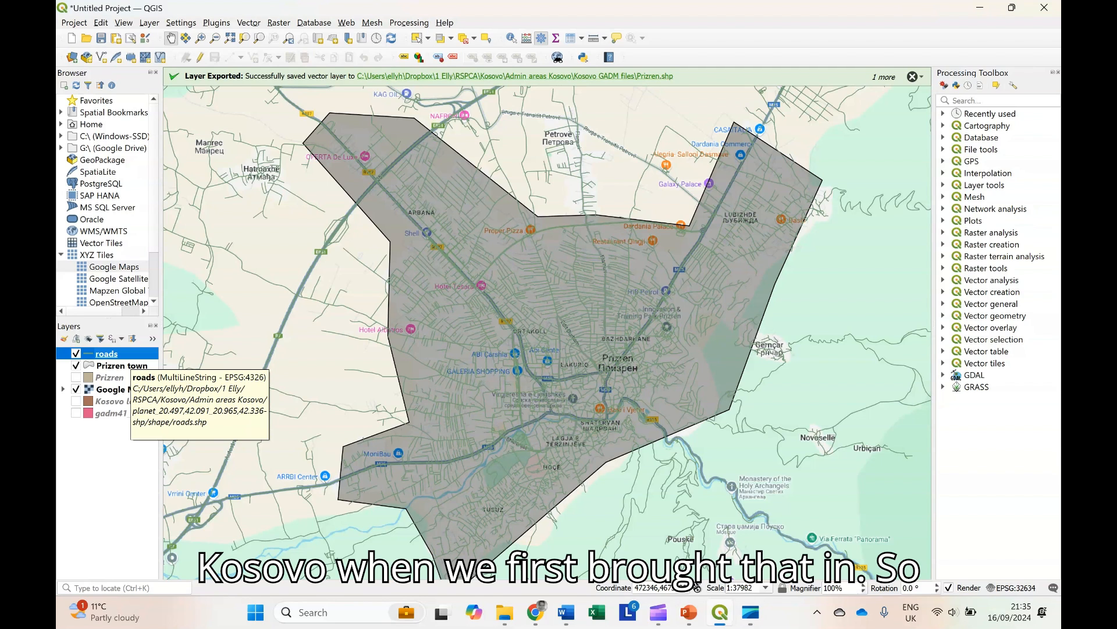
{"action": "key", "text": "alt+l"}
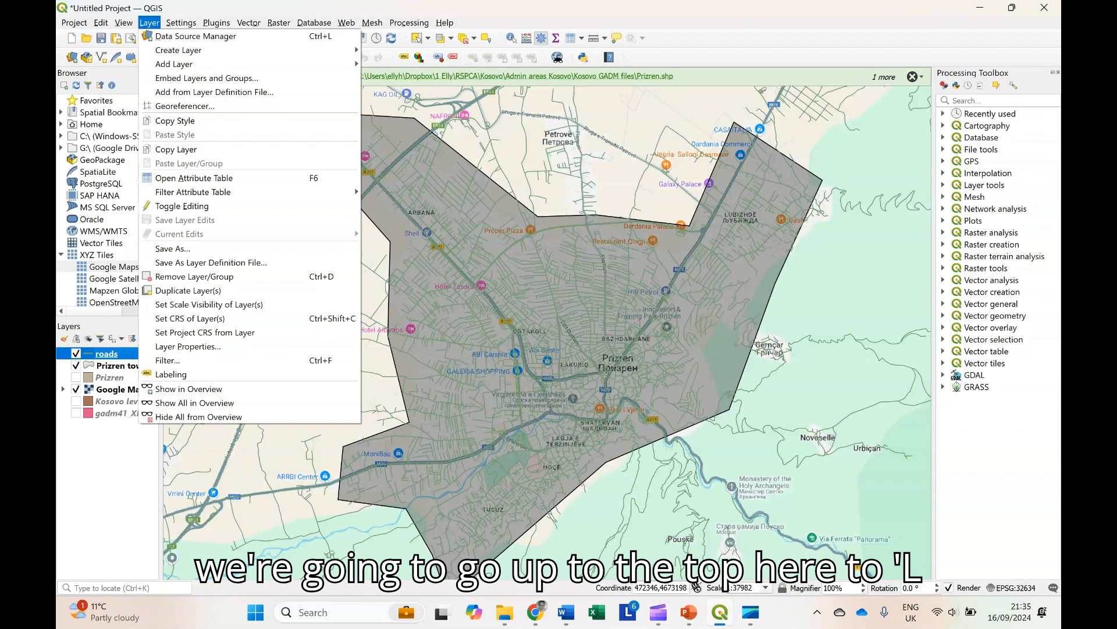
{"action": "key", "text": "Down"}
{"action": "key", "text": "Down"}
{"action": "key", "text": "Down"}
{"action": "key", "text": "Down"}
{"action": "key", "text": "Down"}
{"action": "key", "text": "Down"}
{"action": "key", "text": "Down"}
{"action": "key", "text": "Down"}
{"action": "key", "text": "Down"}
{"action": "key", "text": "Down"}
{"action": "key", "text": "Down"}
{"action": "key", "text": "Down"}
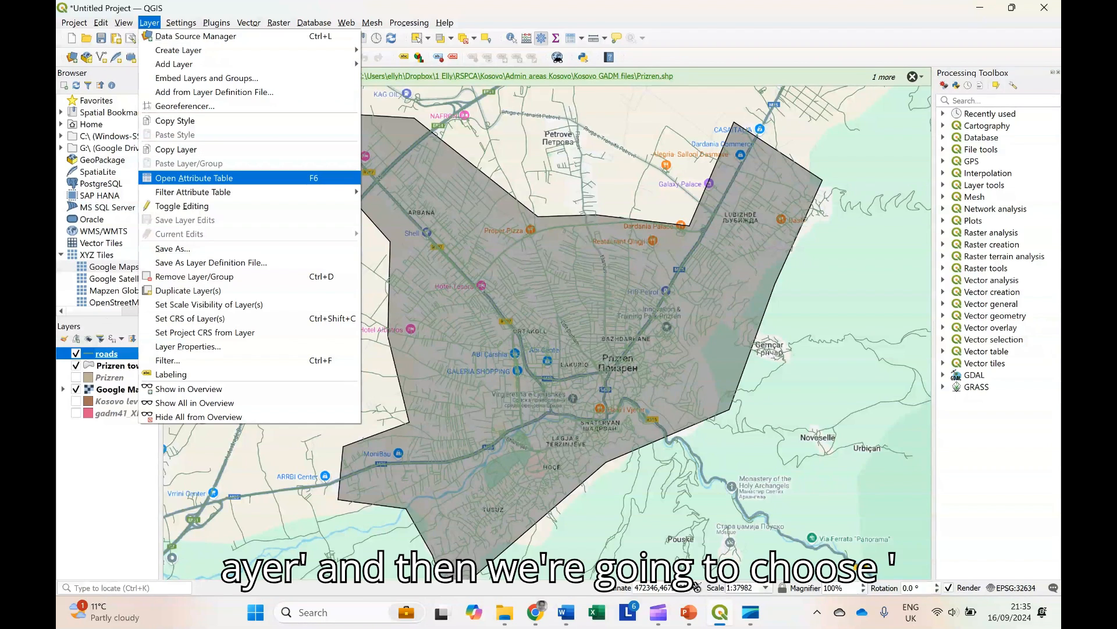
{"action": "key", "text": "Return"}
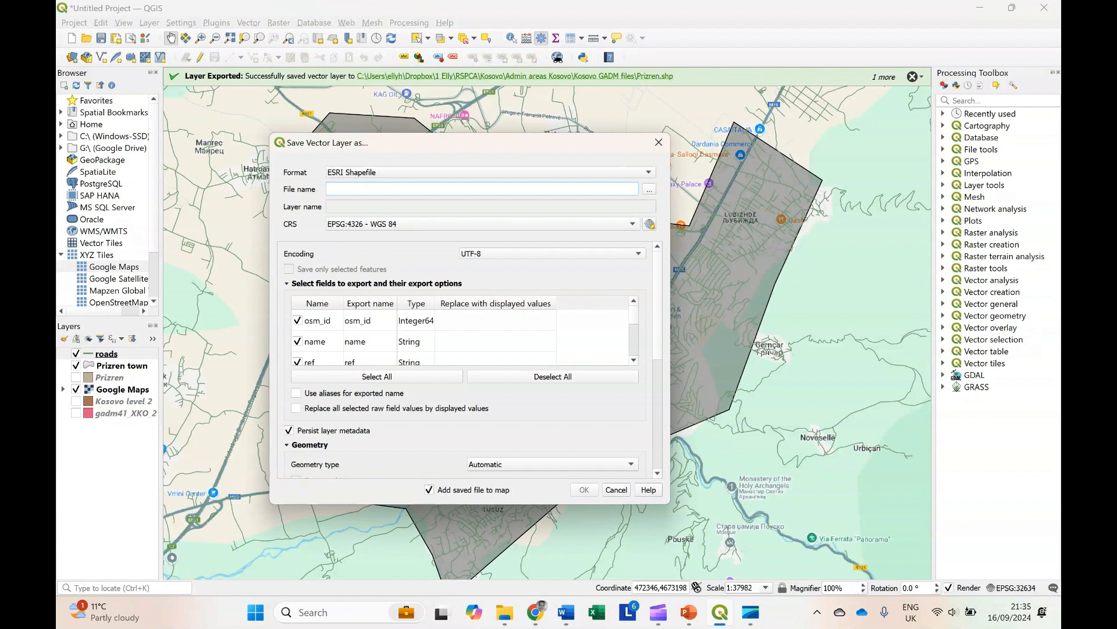
{"action": "left_click", "coordinate": [649, 189]}
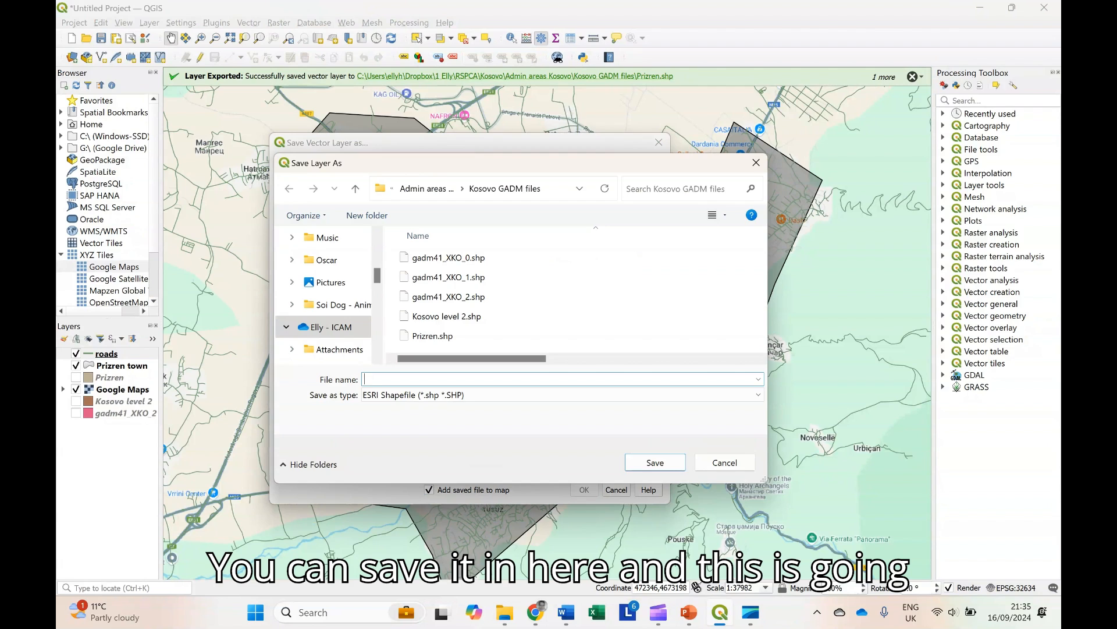
{"action": "type", "text": "roa"}
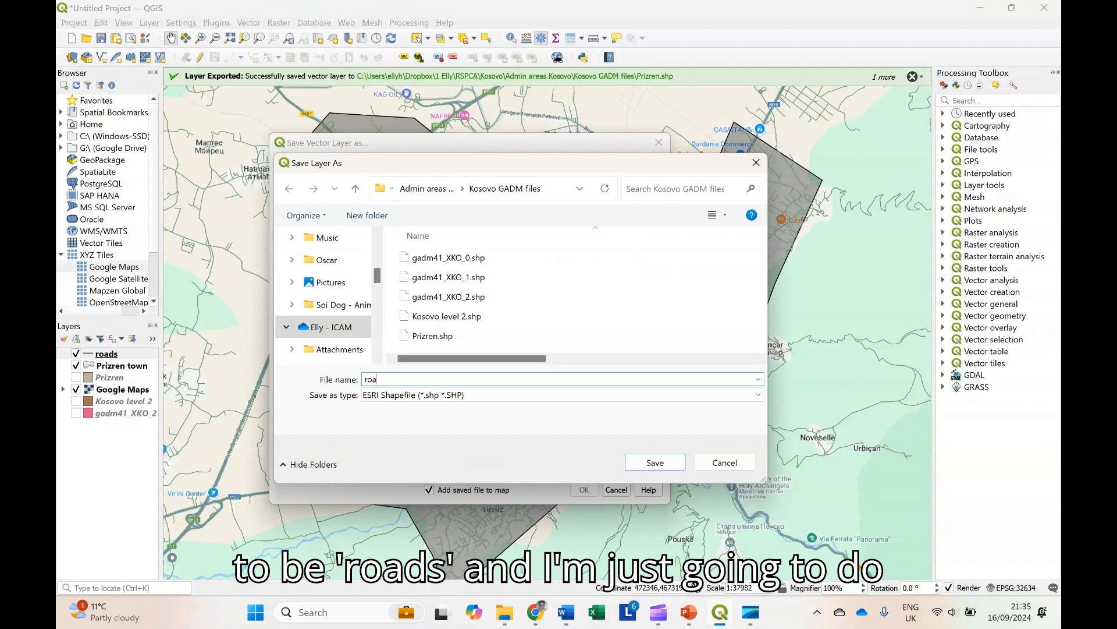
{"action": "type", "text": "ds_"}
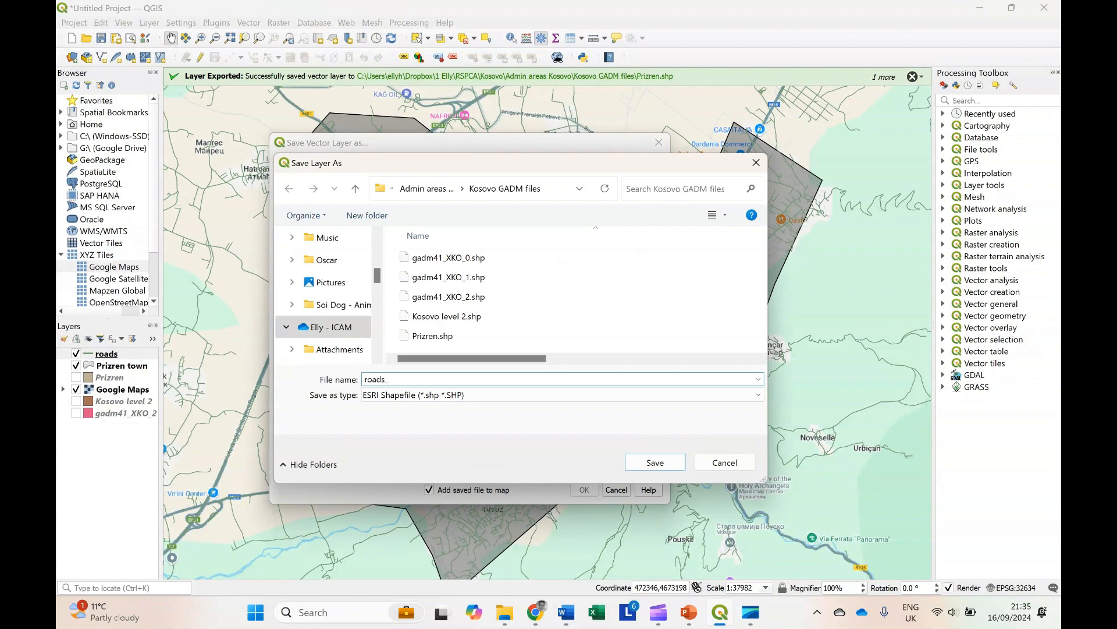
{"action": "type", "text": "repro"}
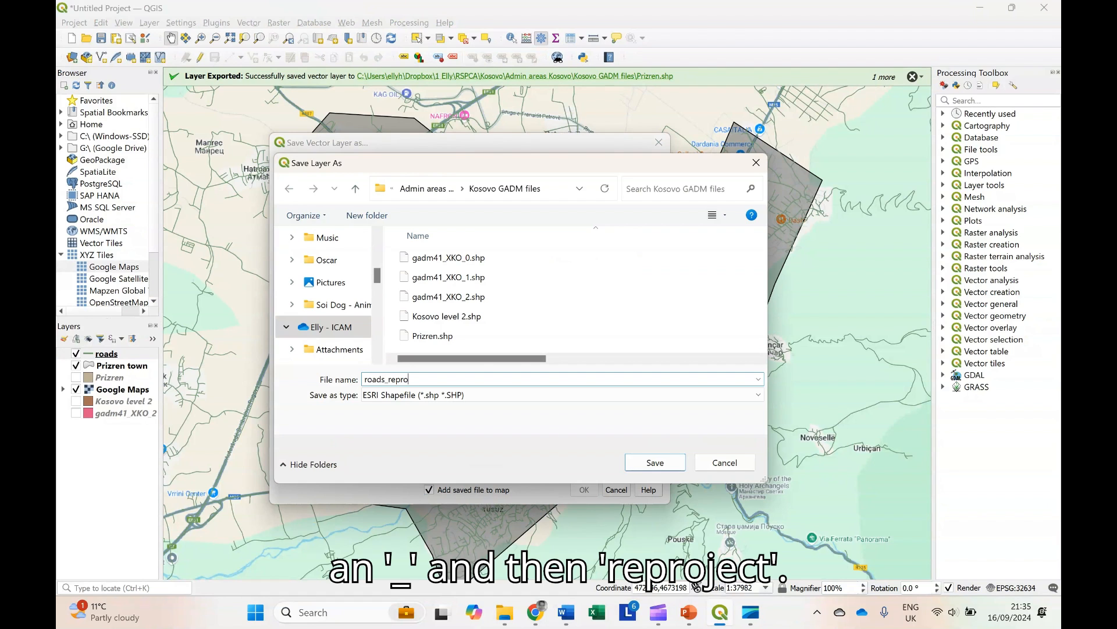
{"action": "type", "text": "j"}
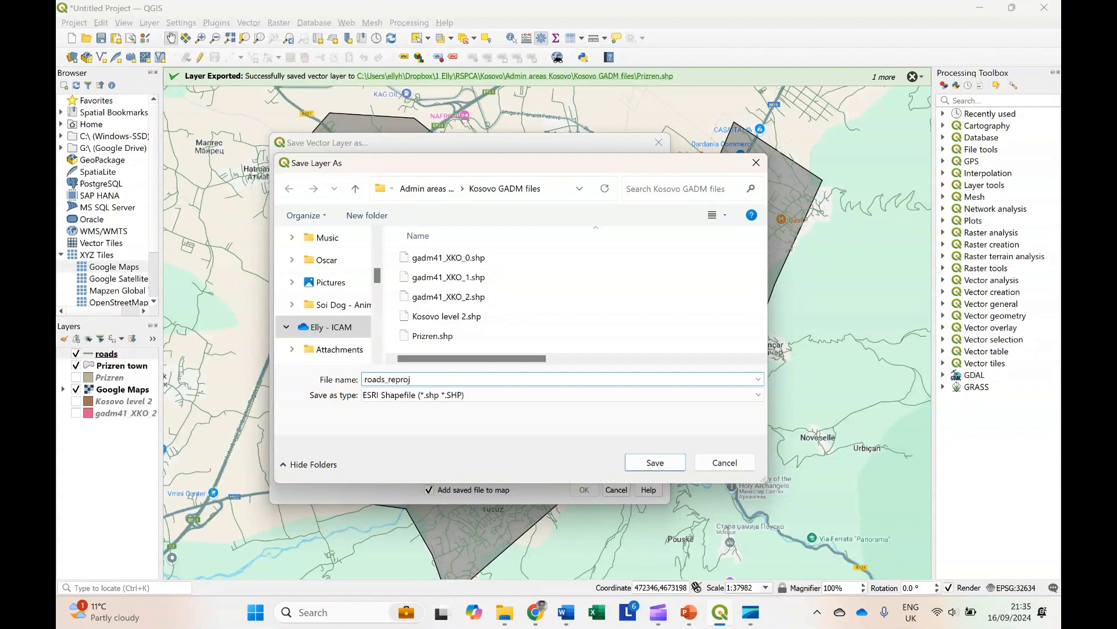
{"action": "key", "text": "Return"}
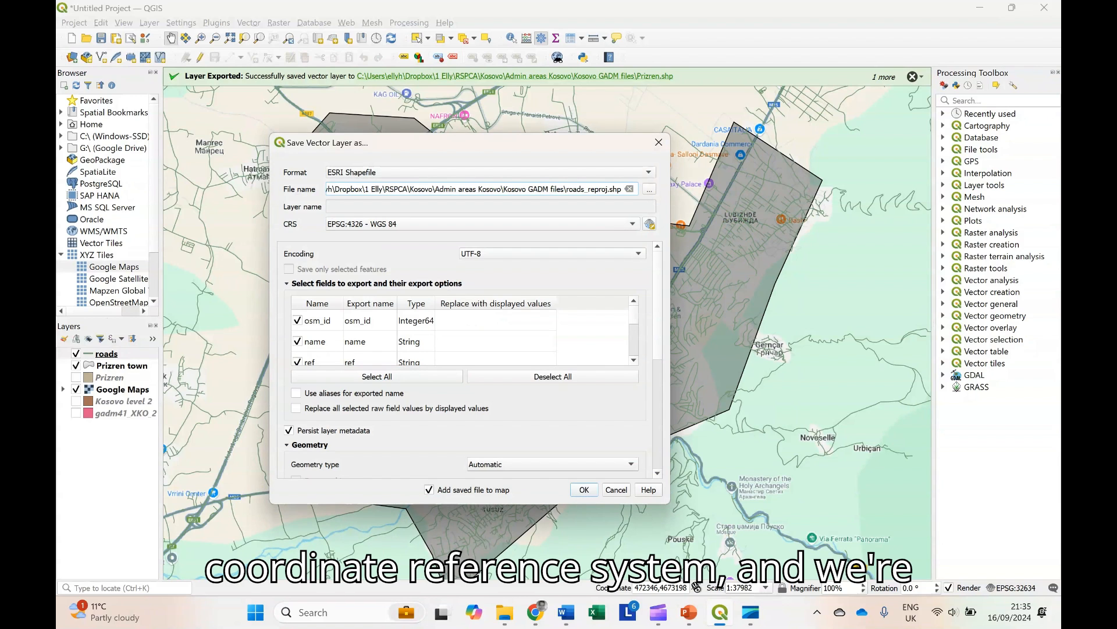
Set the export CRS to the project CRS, EPSG:32634 - WGS 84 / UTM zone 34N, and export the layer
{"action": "left_click", "coordinate": [632, 224]}
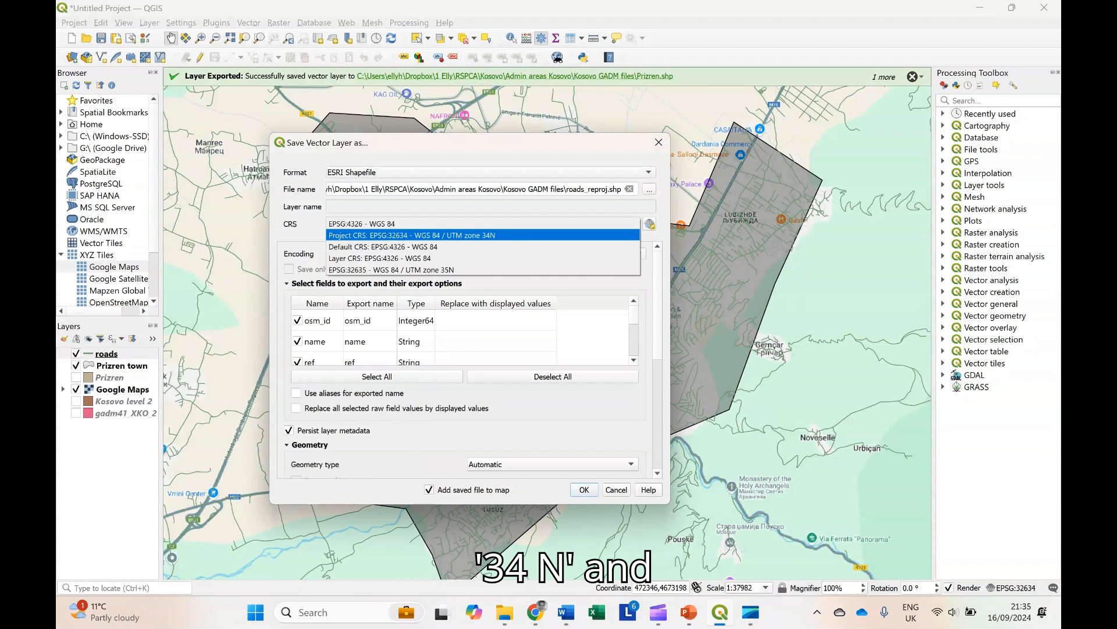
{"action": "key", "text": "Return"}
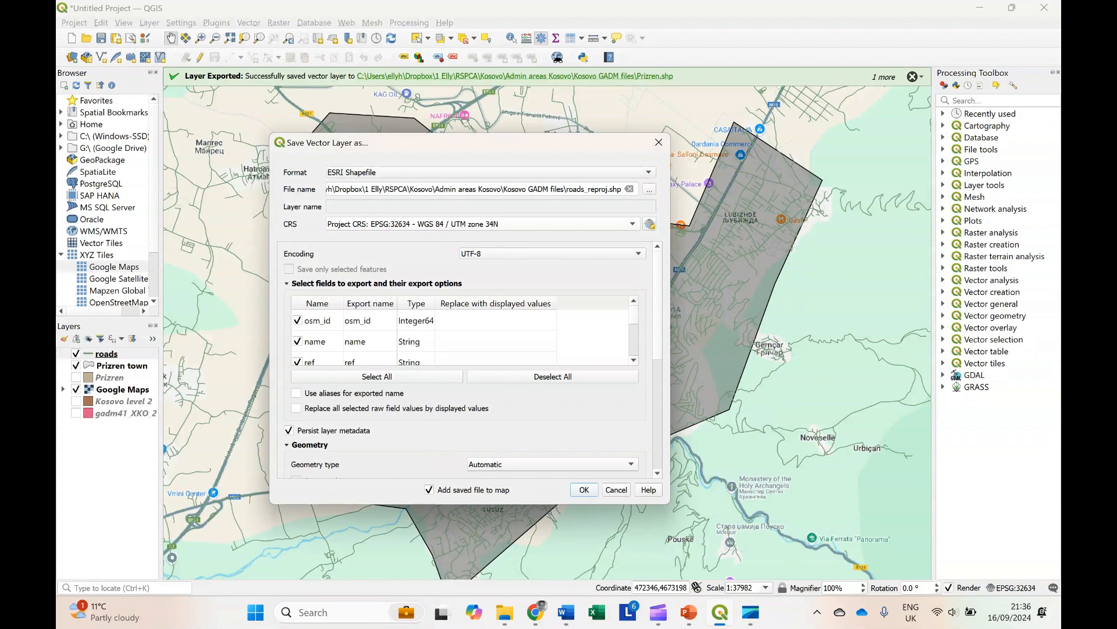
{"action": "left_click", "coordinate": [584, 490]}
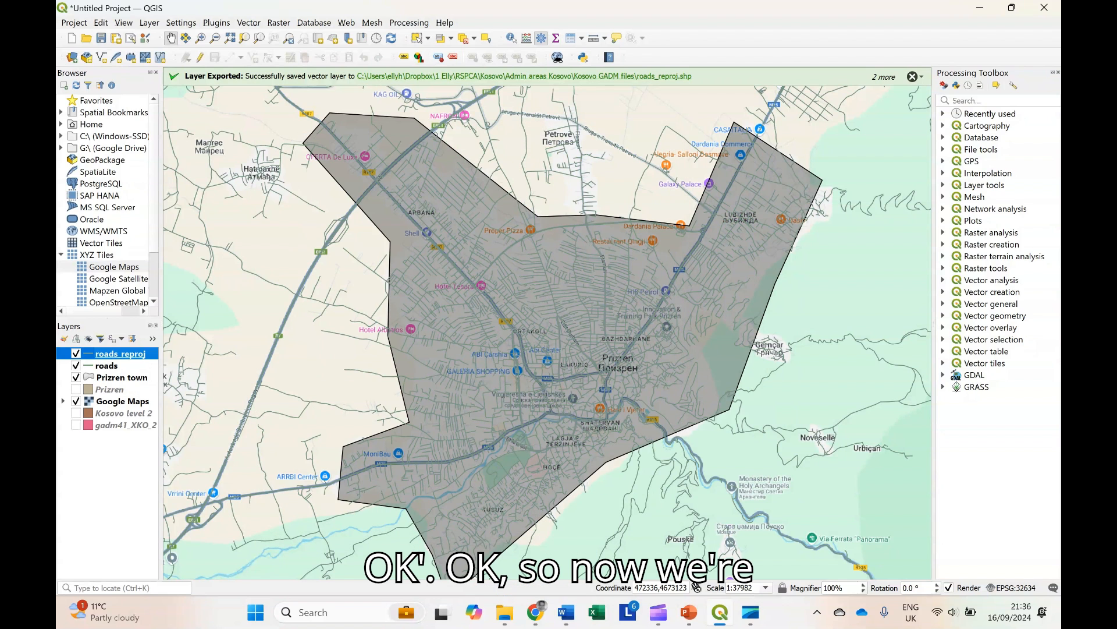
Hide the original roads layer and open the layer styling settings for roads_reproj
{"action": "left_click", "coordinate": [76, 366]}
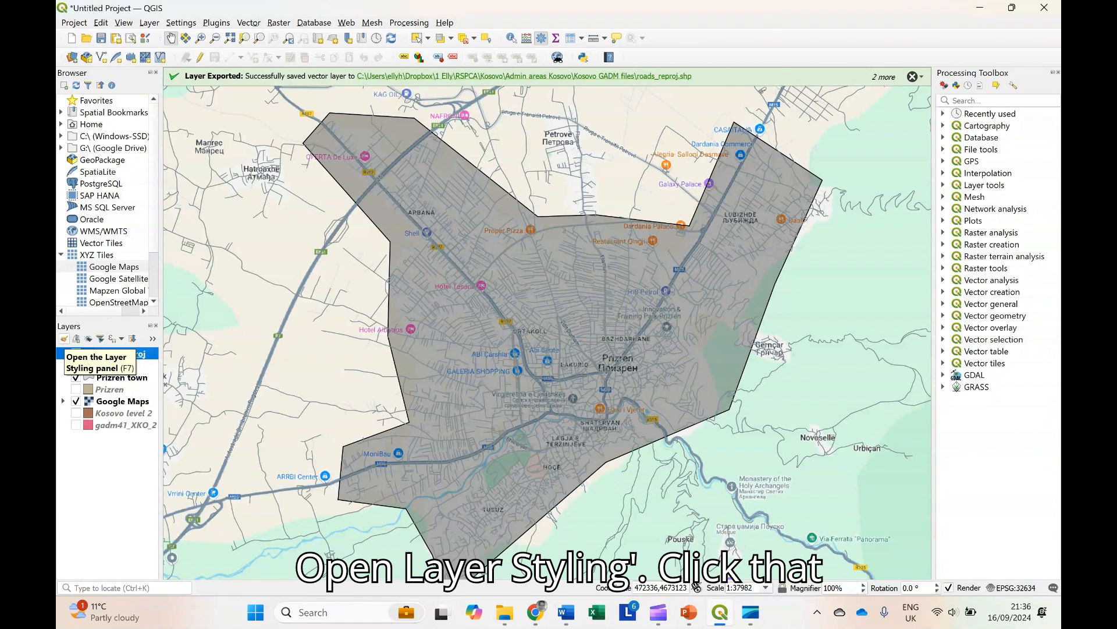
{"action": "left_click", "coordinate": [64, 339]}
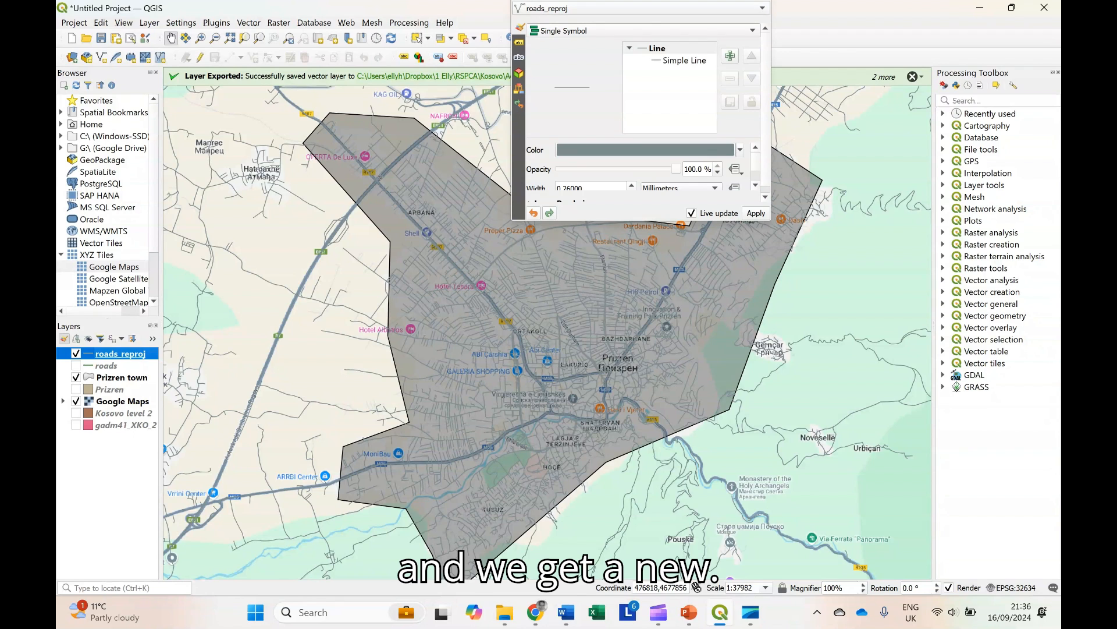
{"action": "left_click", "coordinate": [641, 8]}
{"action": "key", "text": "Escape"}
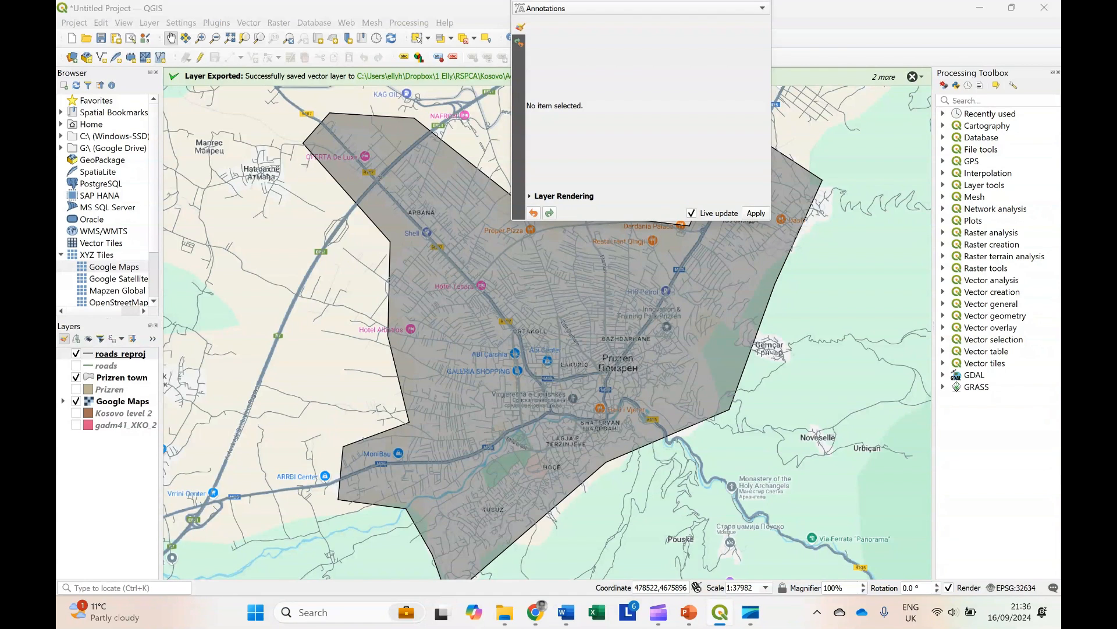
{"action": "left_click_drag", "start_coordinate": [739, 1], "coordinate": [584, 214]}
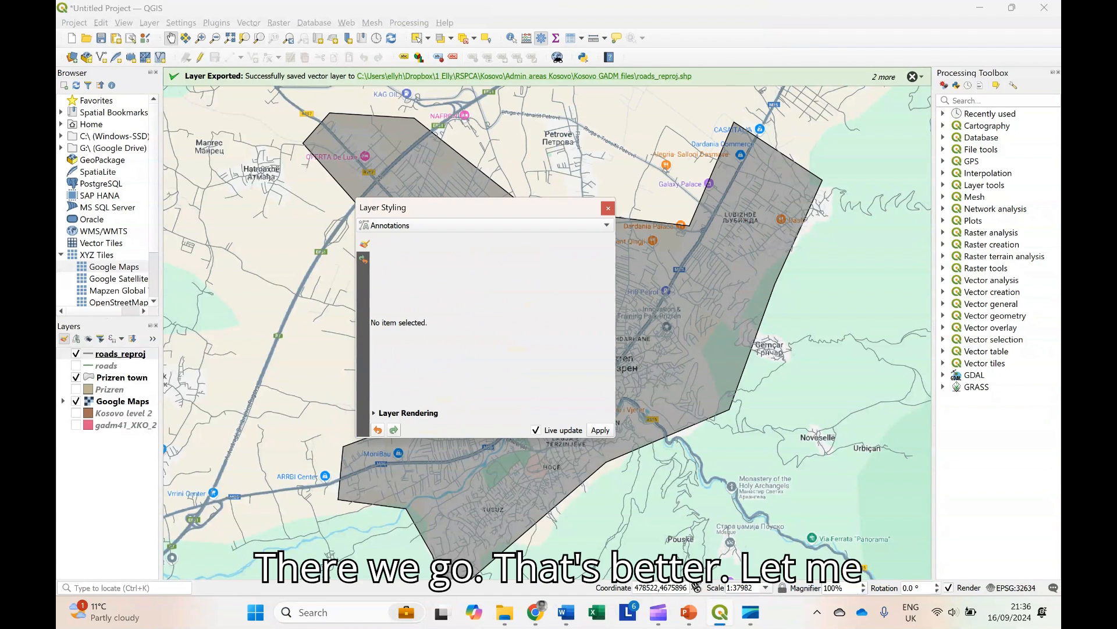
{"action": "left_click", "coordinate": [608, 208]}
{"action": "left_click", "coordinate": [119, 353]}
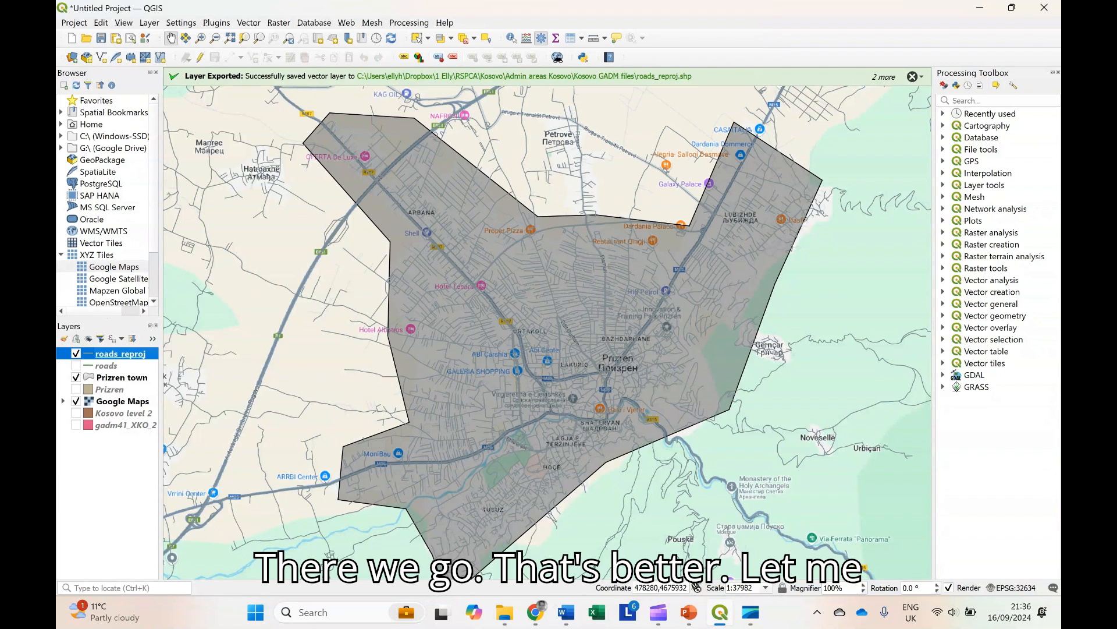
{"action": "left_click", "coordinate": [64, 338]}
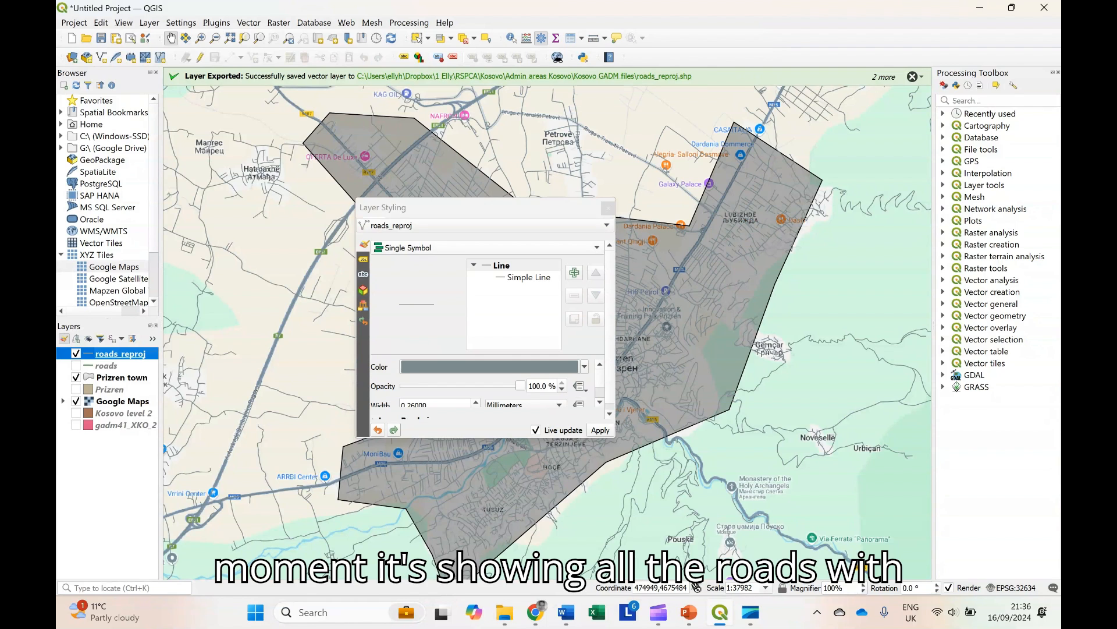
Style roads_reproj as Categorized by the type field with random colors, classify it, and expand its legend in the layer list
{"action": "left_click", "coordinate": [487, 248]}
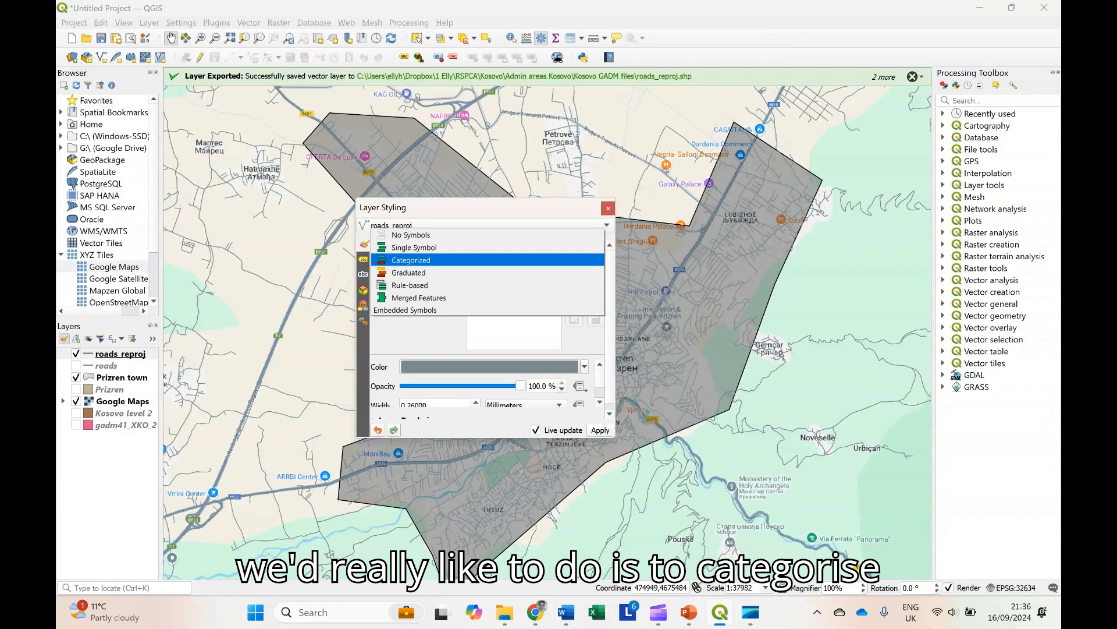
{"action": "left_click", "coordinate": [411, 260]}
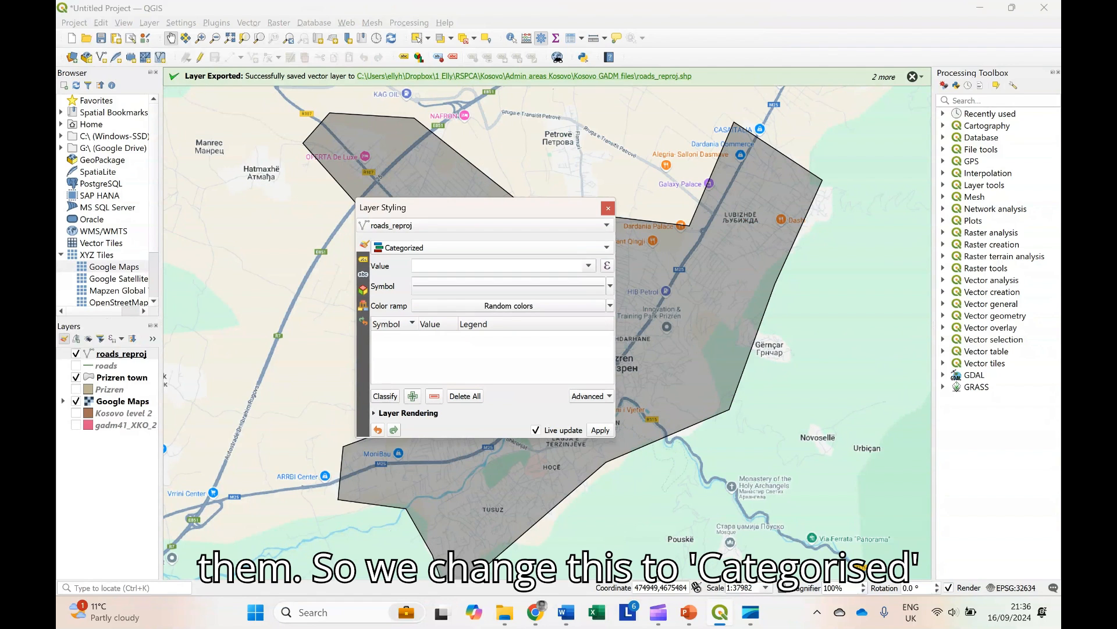
{"action": "left_click", "coordinate": [588, 265]}
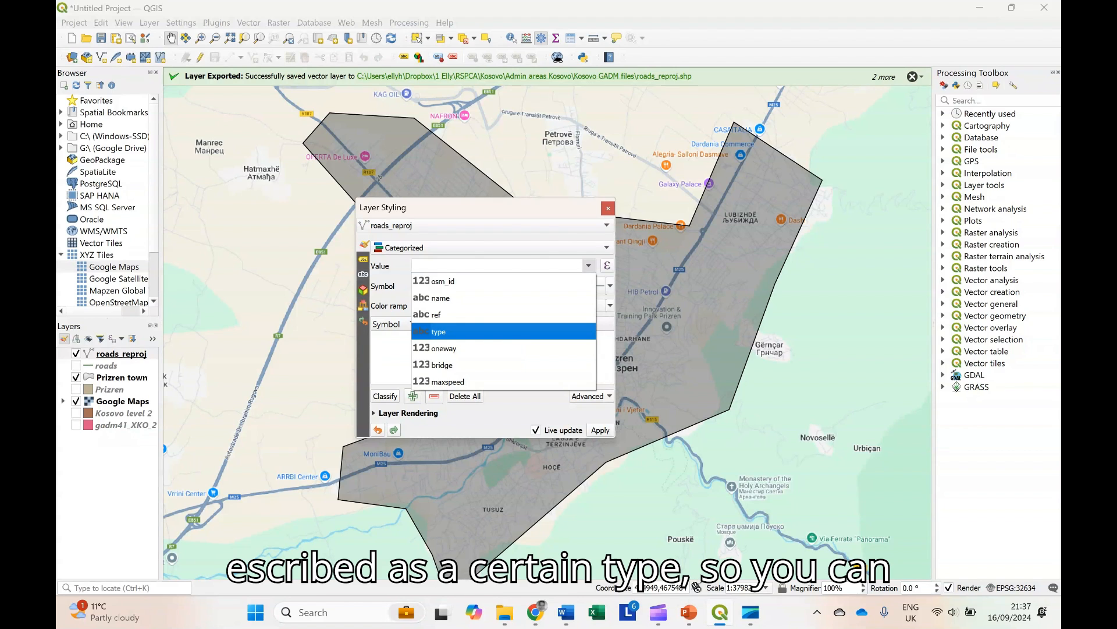
{"action": "left_click", "coordinate": [439, 331]}
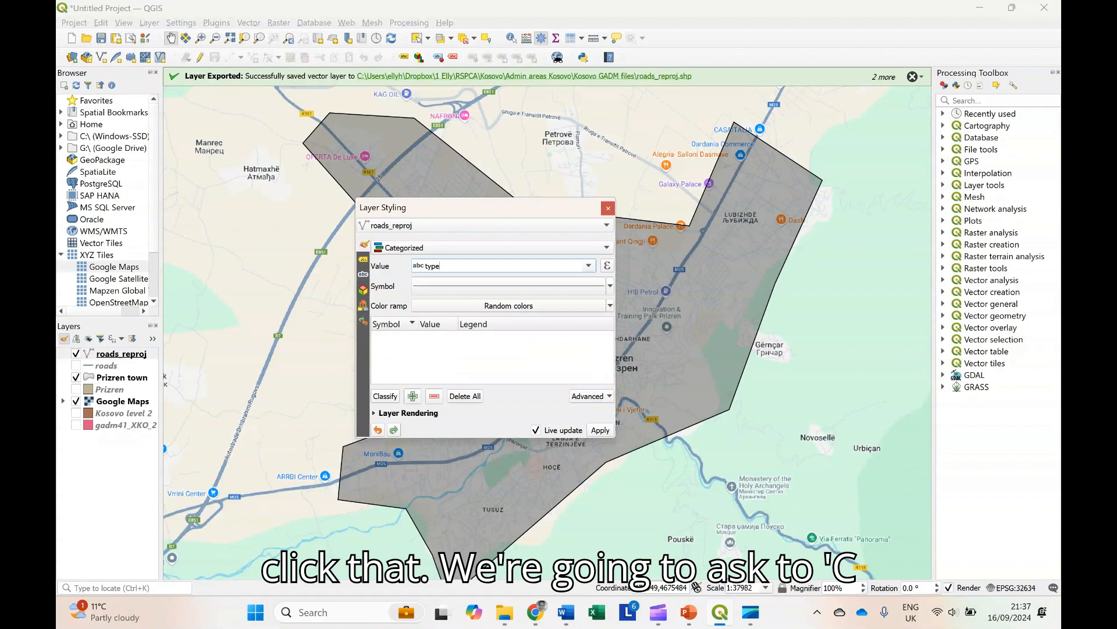
{"action": "left_click", "coordinate": [385, 396]}
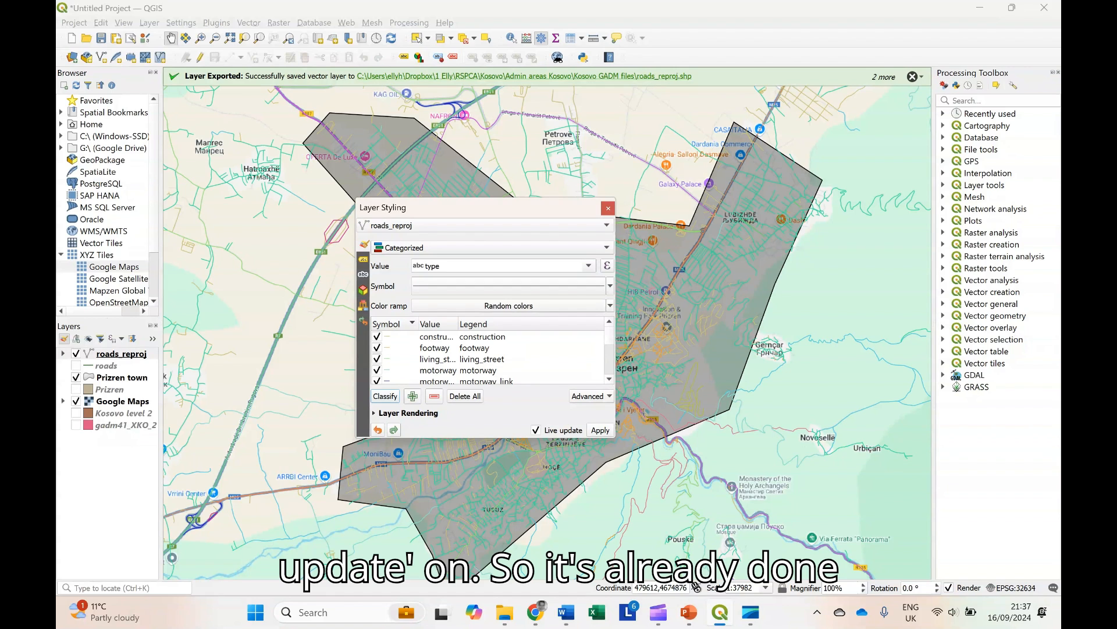
{"action": "left_click", "coordinate": [608, 208]}
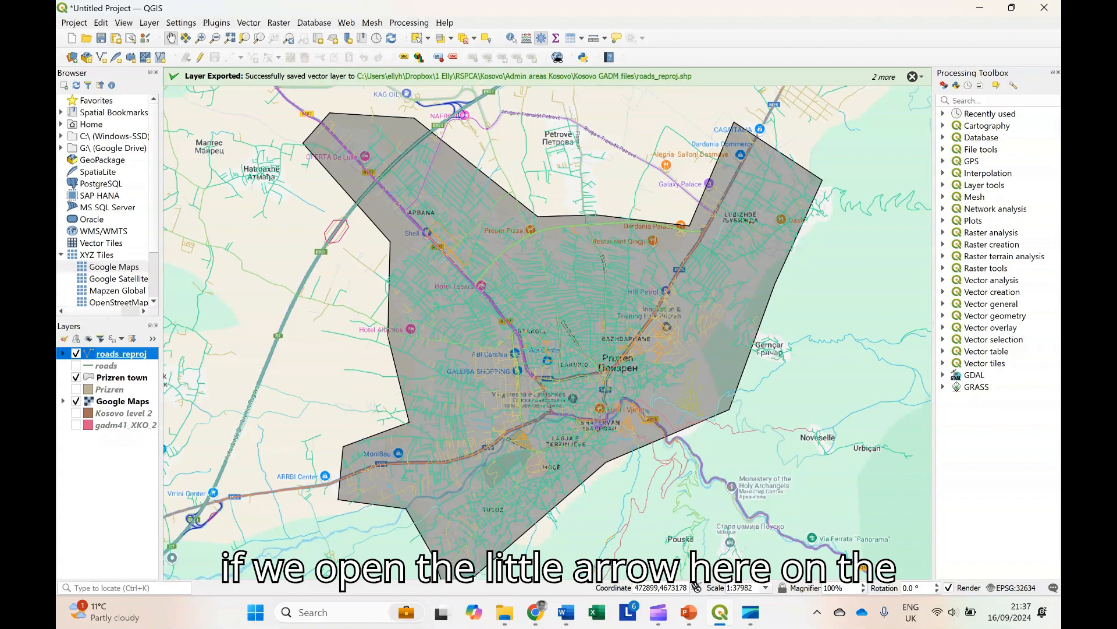
{"action": "left_click", "coordinate": [63, 354]}
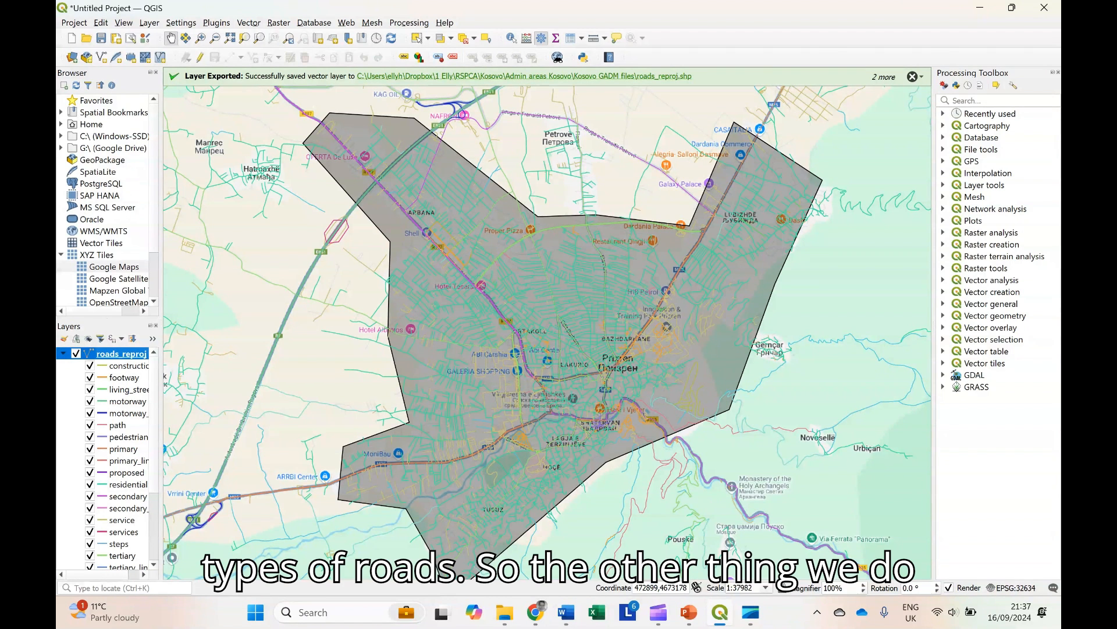
Examine the type values in the attribute table of roads_reproj, and close the table
{"action": "right_click", "coordinate": [131, 354]}
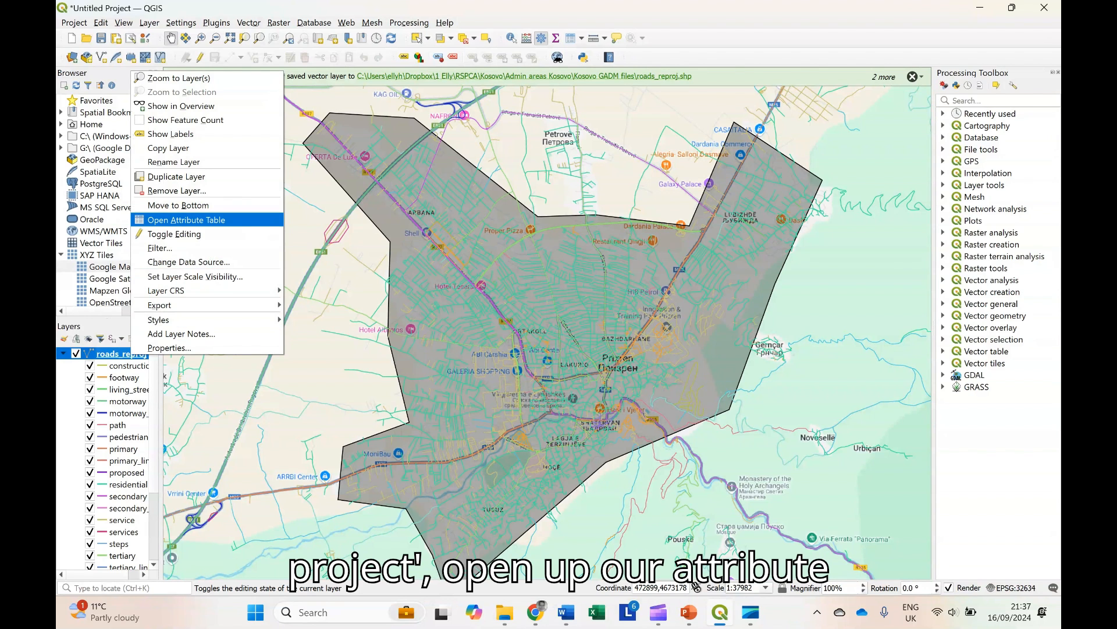
{"action": "left_click", "coordinate": [175, 219]}
{"action": "left_click_drag", "start_coordinate": [698, 205], "coordinate": [468, 196]}
{"action": "scroll", "coordinate": [499, 337], "scroll_direction": "right", "scroll_amount": 3}
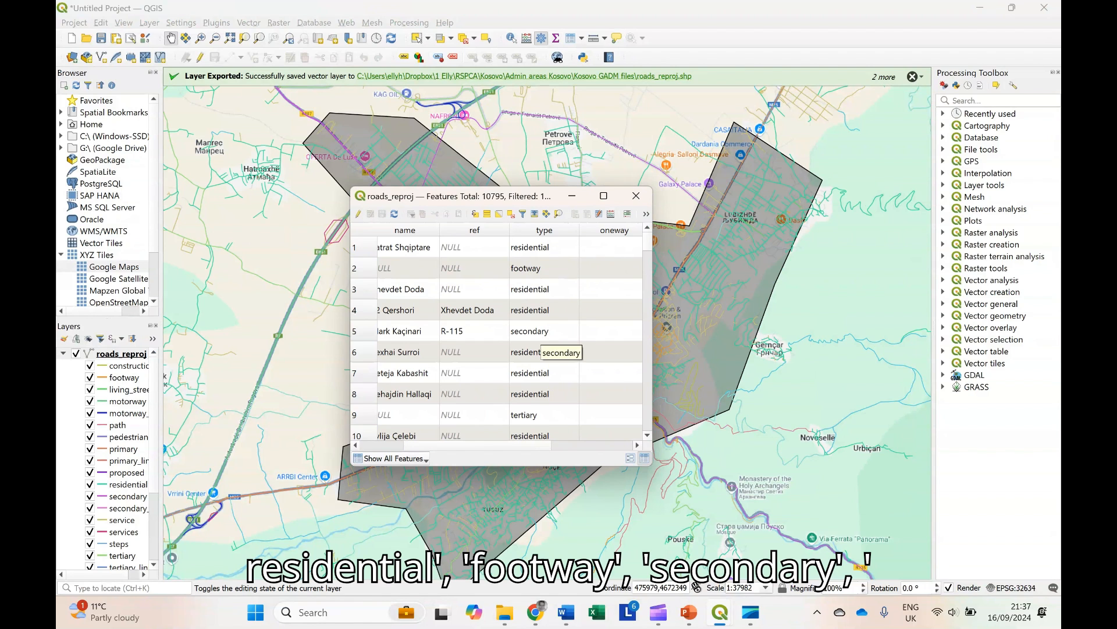
{"action": "scroll", "coordinate": [538, 430], "scroll_direction": "down", "scroll_amount": 5}
{"action": "scroll", "coordinate": [538, 430], "scroll_direction": "down", "scroll_amount": 16}
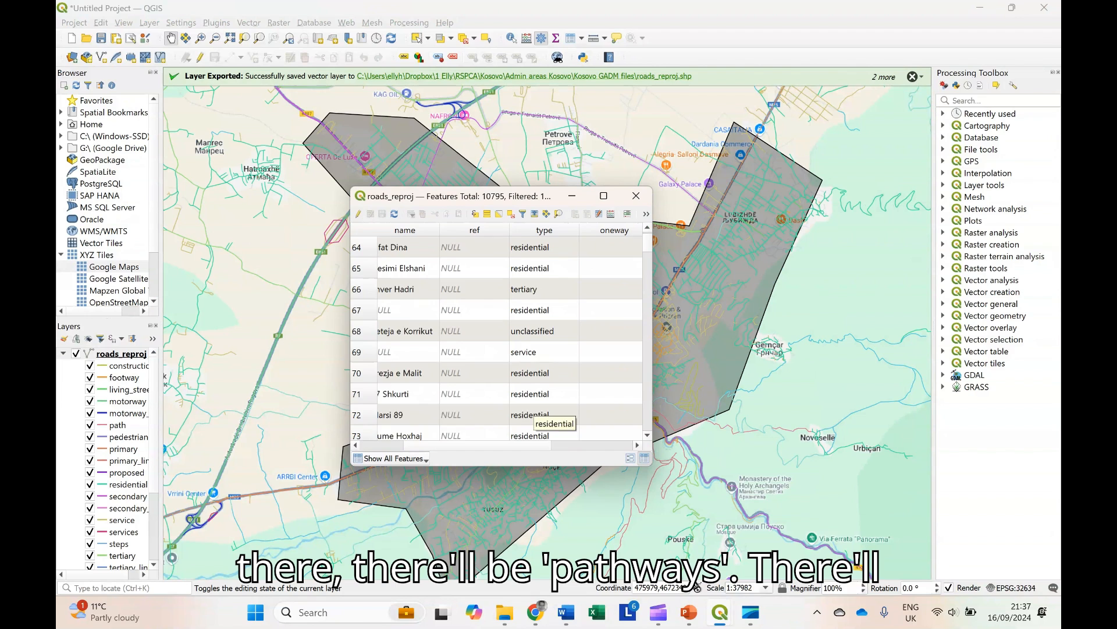
{"action": "scroll", "coordinate": [539, 431], "scroll_direction": "down", "scroll_amount": 2}
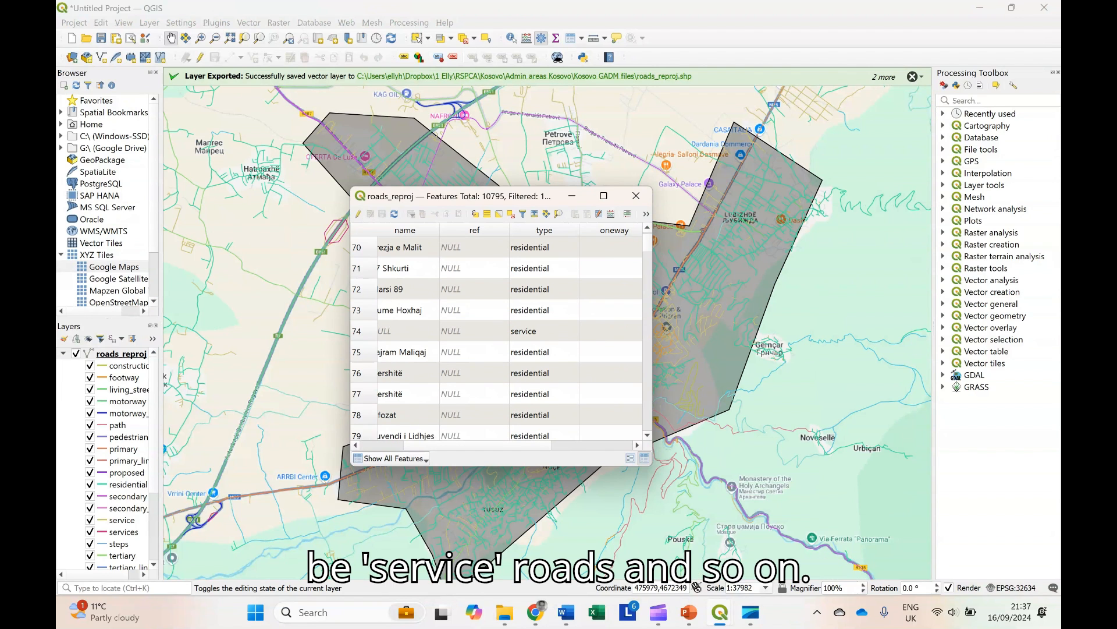
{"action": "left_click", "coordinate": [636, 196]}
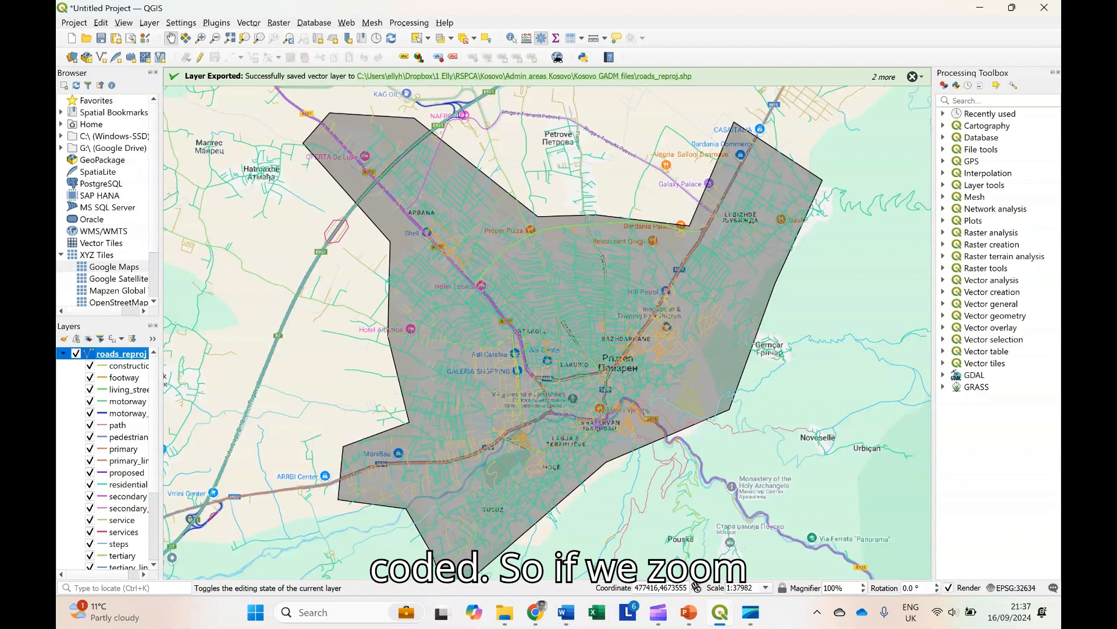
Inspect the color-coded road types on the map around central Prizren at close range
{"action": "scroll", "coordinate": [518, 383], "scroll_direction": "up", "scroll_amount": 2}
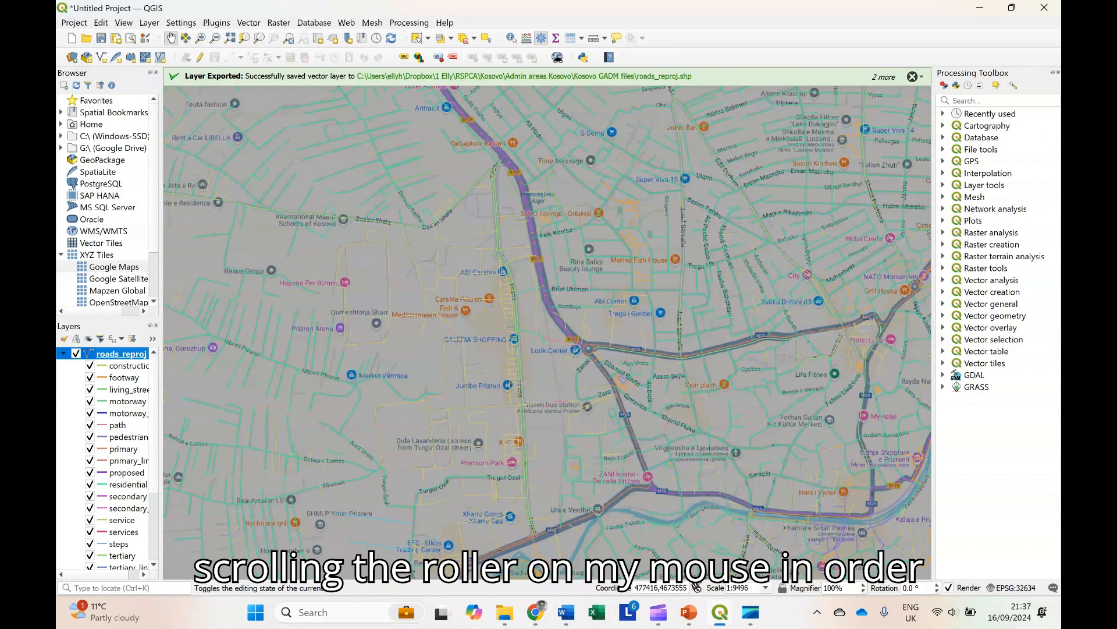
{"action": "scroll", "coordinate": [518, 383], "scroll_direction": "down", "scroll_amount": 2}
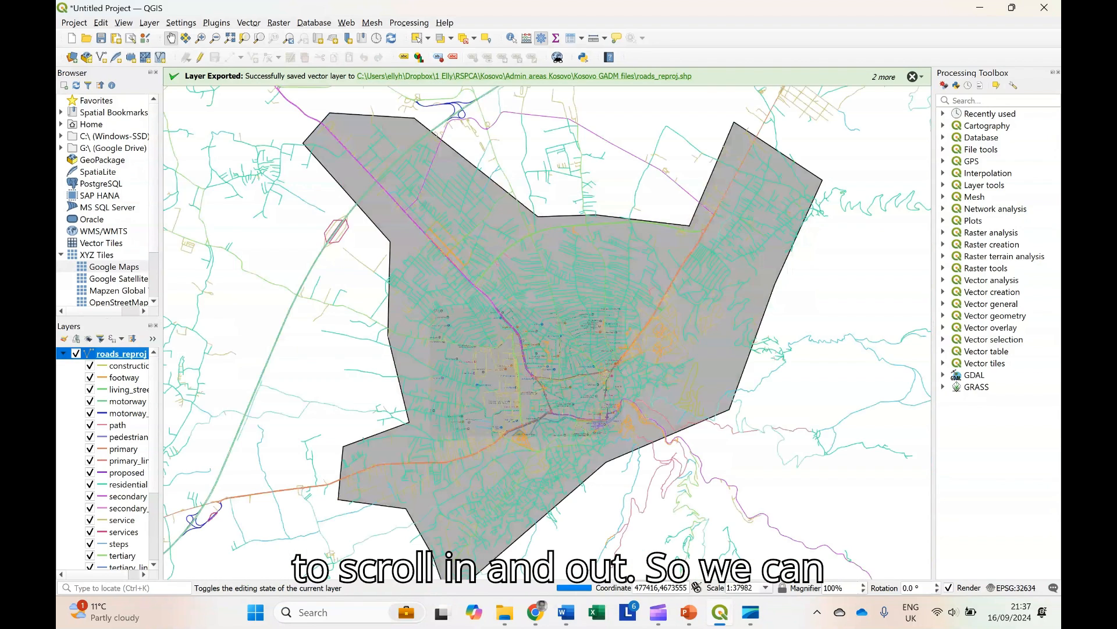
{"action": "scroll", "coordinate": [518, 383], "scroll_direction": "up", "scroll_amount": 3}
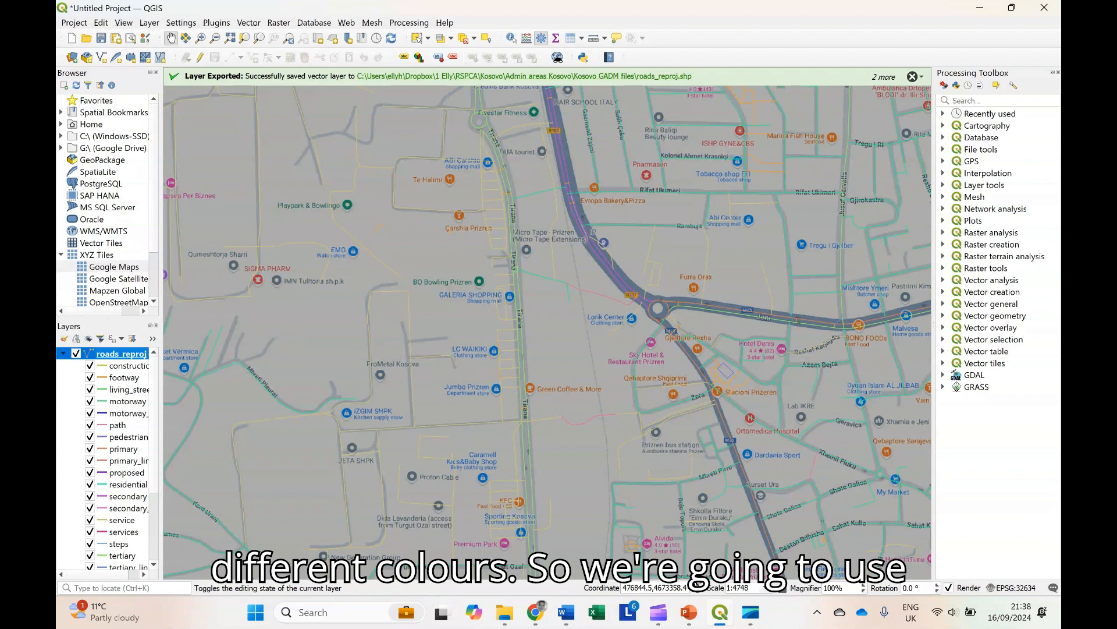
Toggle the footway and residential categories of roads_reproj off and on to check their lines around the river in central Prizren
{"action": "scroll", "coordinate": [697, 579], "scroll_direction": "down", "scroll_amount": 2}
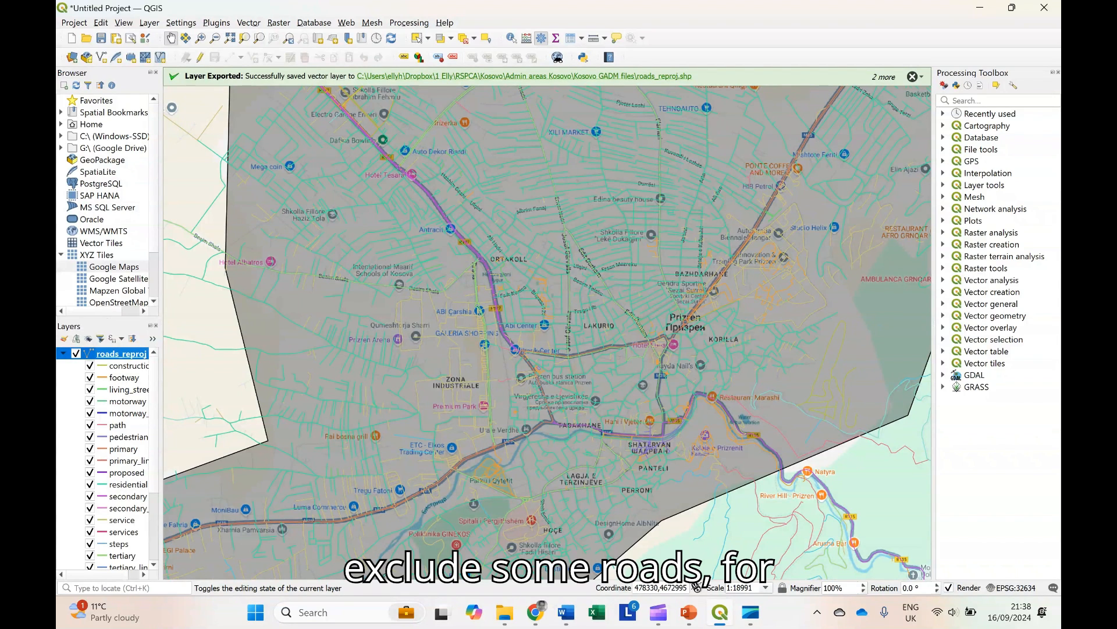
{"action": "scroll", "coordinate": [614, 442], "scroll_direction": "up", "scroll_amount": 2}
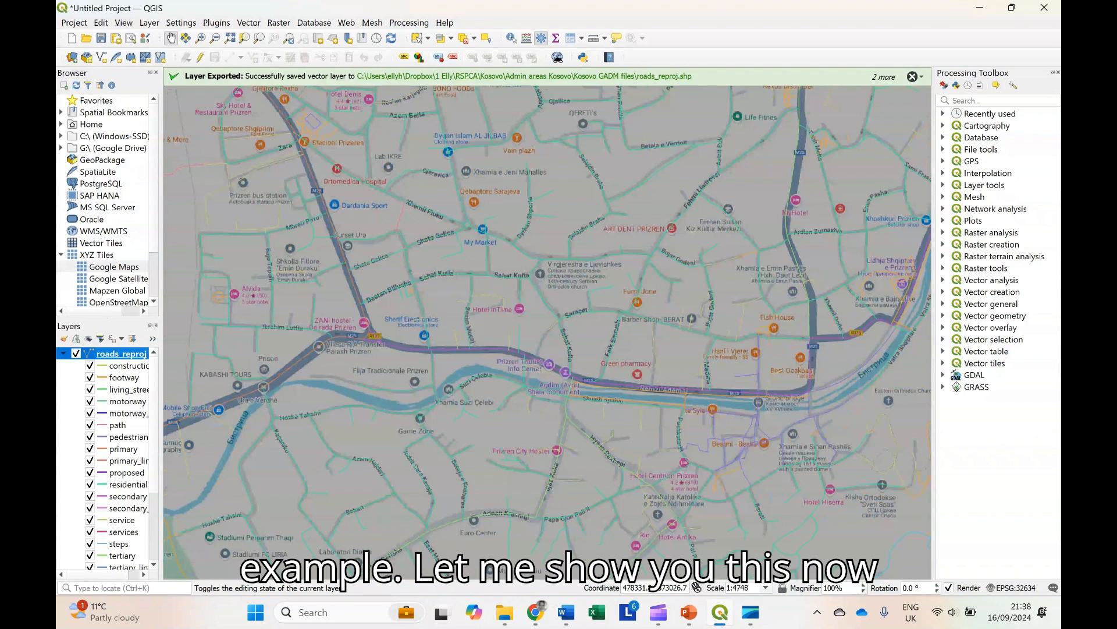
{"action": "scroll", "coordinate": [614, 408], "scroll_direction": "up", "scroll_amount": 1}
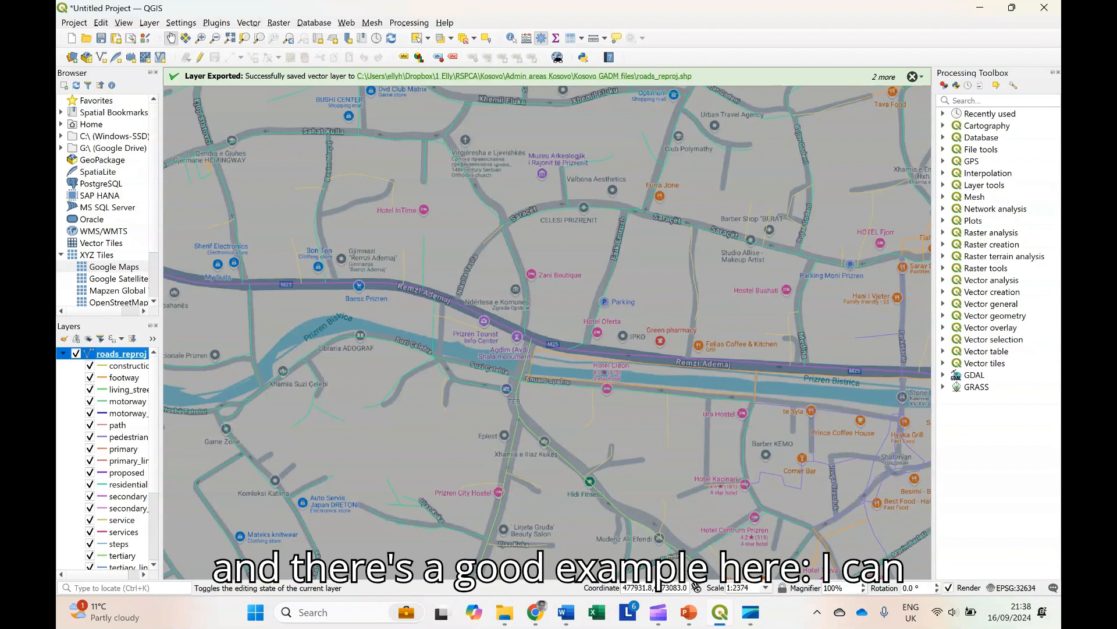
{"action": "left_click", "coordinate": [90, 378]}
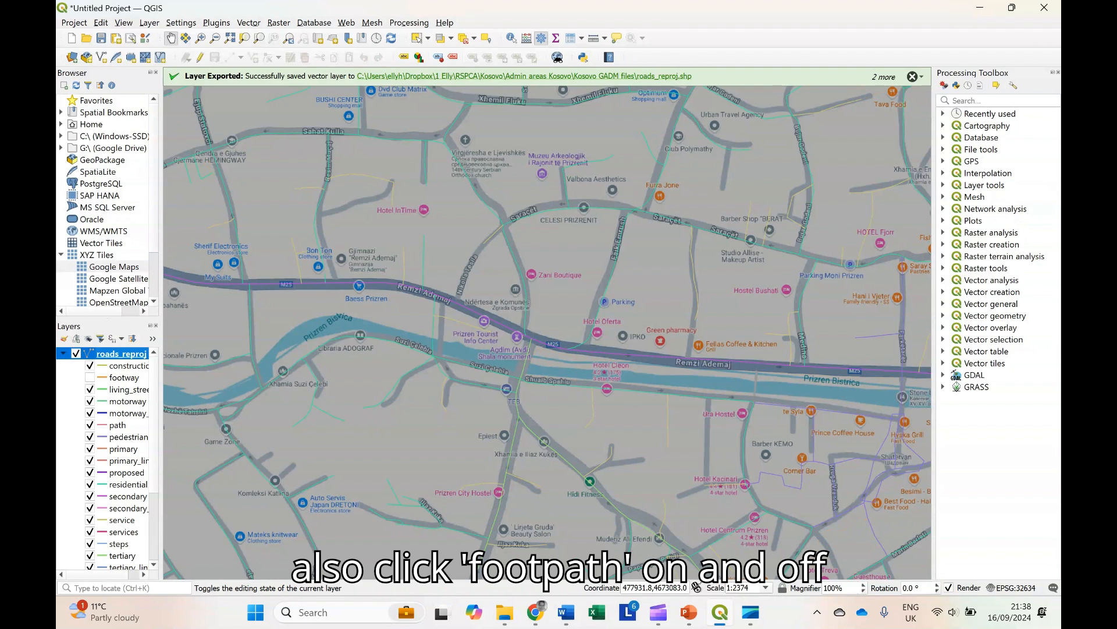
{"action": "left_click", "coordinate": [89, 377]}
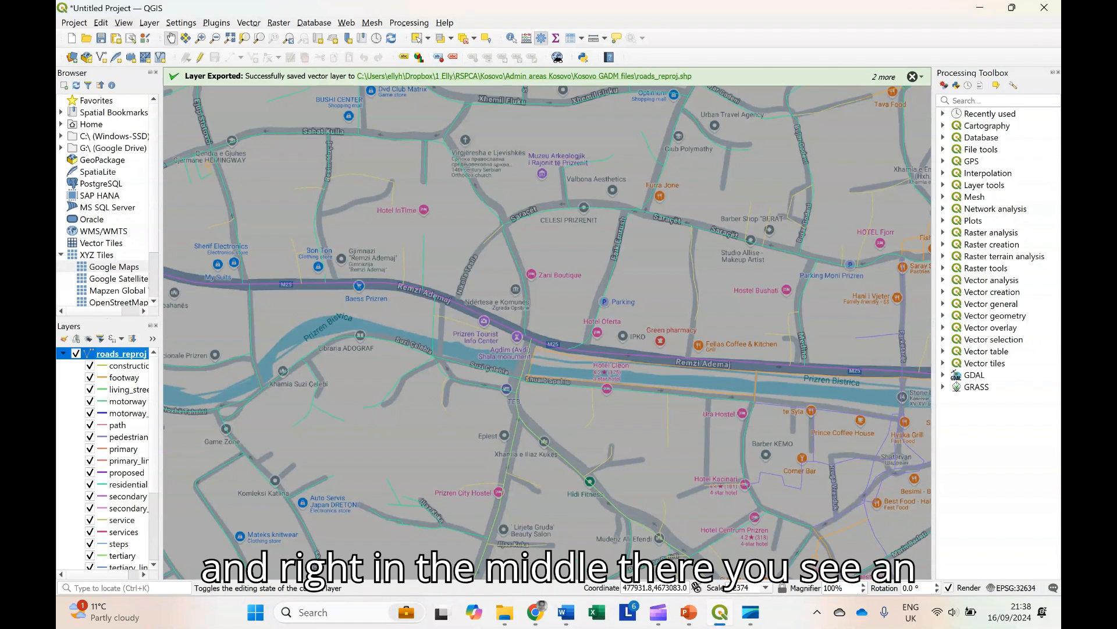
{"action": "left_click", "coordinate": [90, 378]}
{"action": "left_click", "coordinate": [90, 377]}
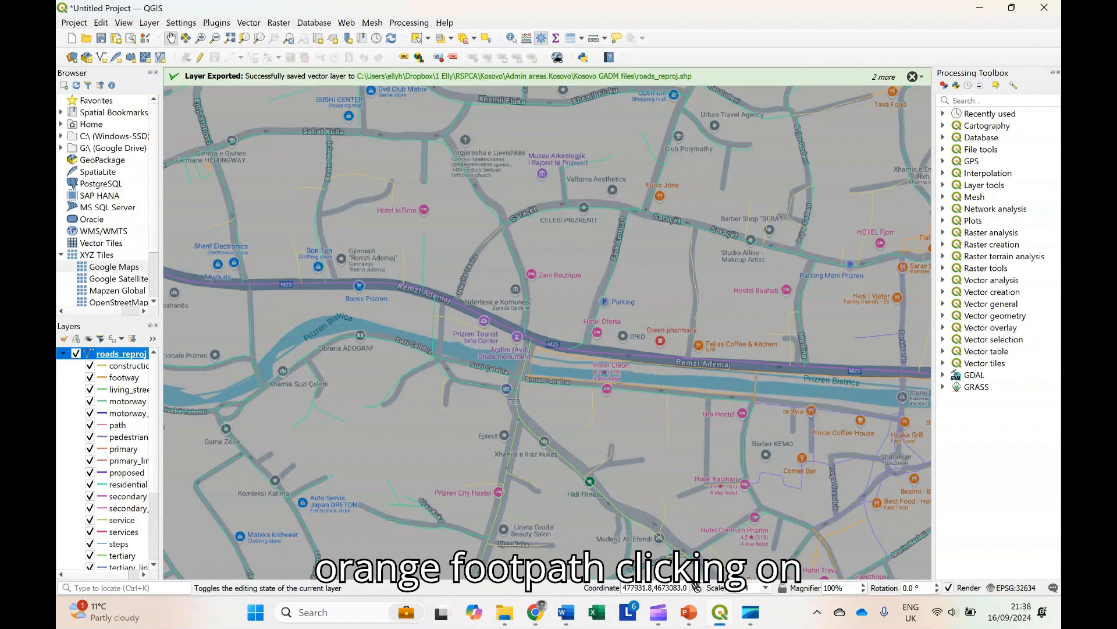
{"action": "left_click", "coordinate": [90, 378]}
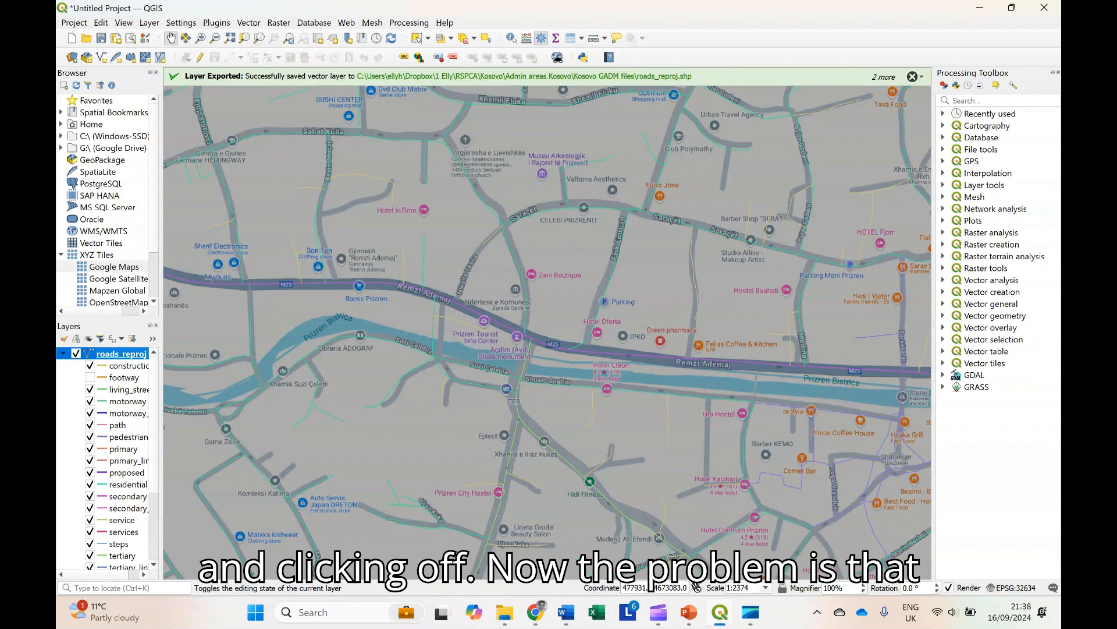
{"action": "left_click", "coordinate": [89, 377]}
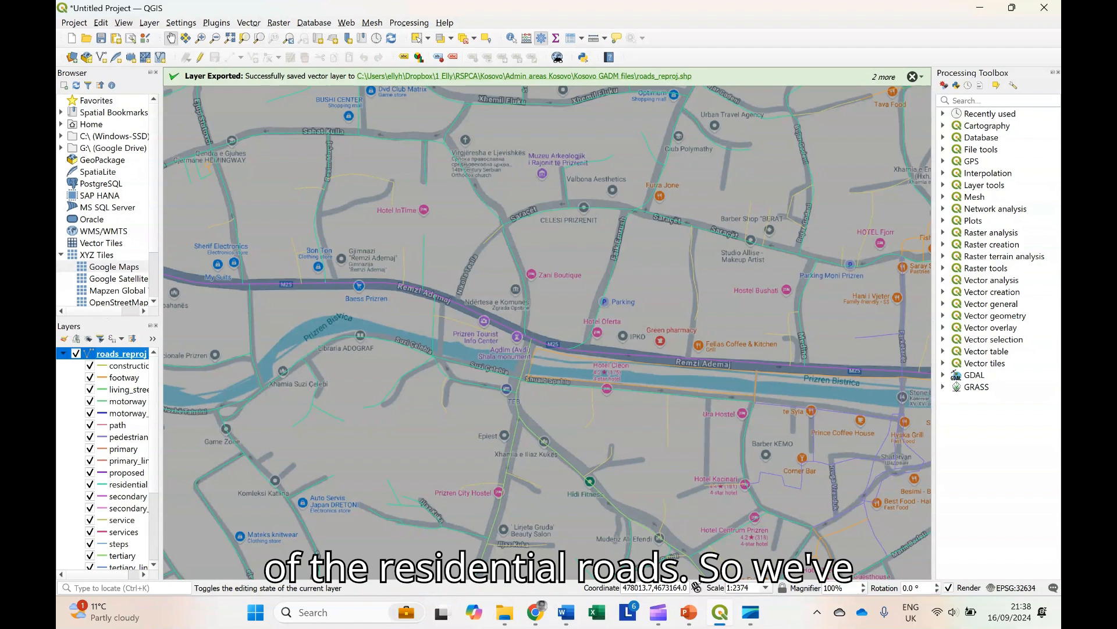
{"action": "left_click", "coordinate": [89, 484]}
{"action": "left_click", "coordinate": [89, 485]}
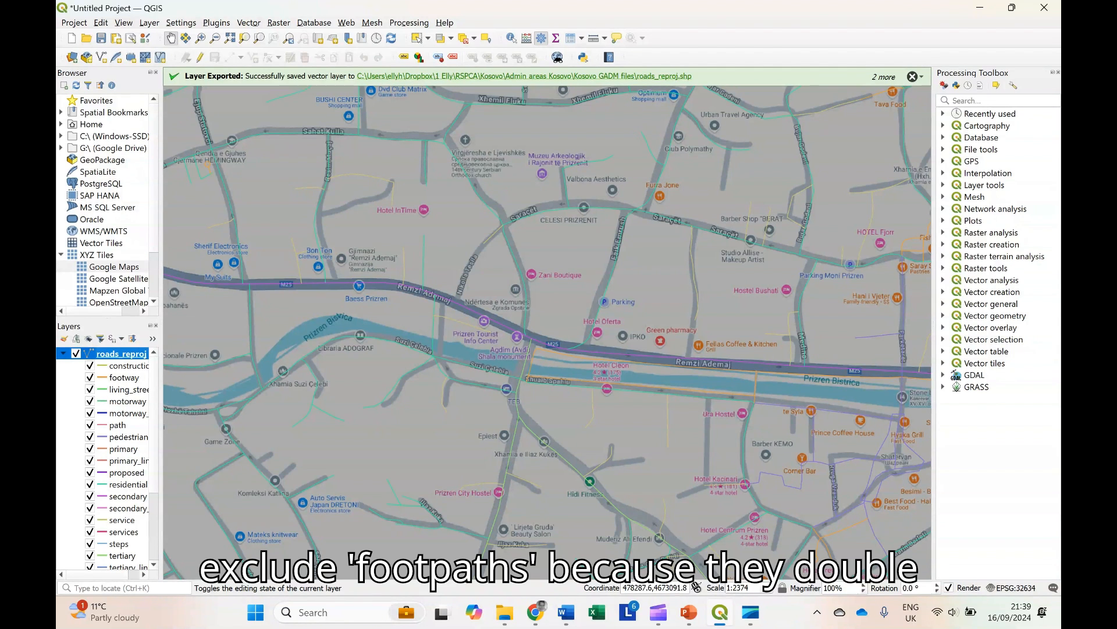
Toggle the motorway category of roads_reproj off and on to check the motorway crossing the northwestern part of the Prizren town polygon
{"action": "scroll", "coordinate": [694, 580], "scroll_direction": "down", "scroll_amount": 2}
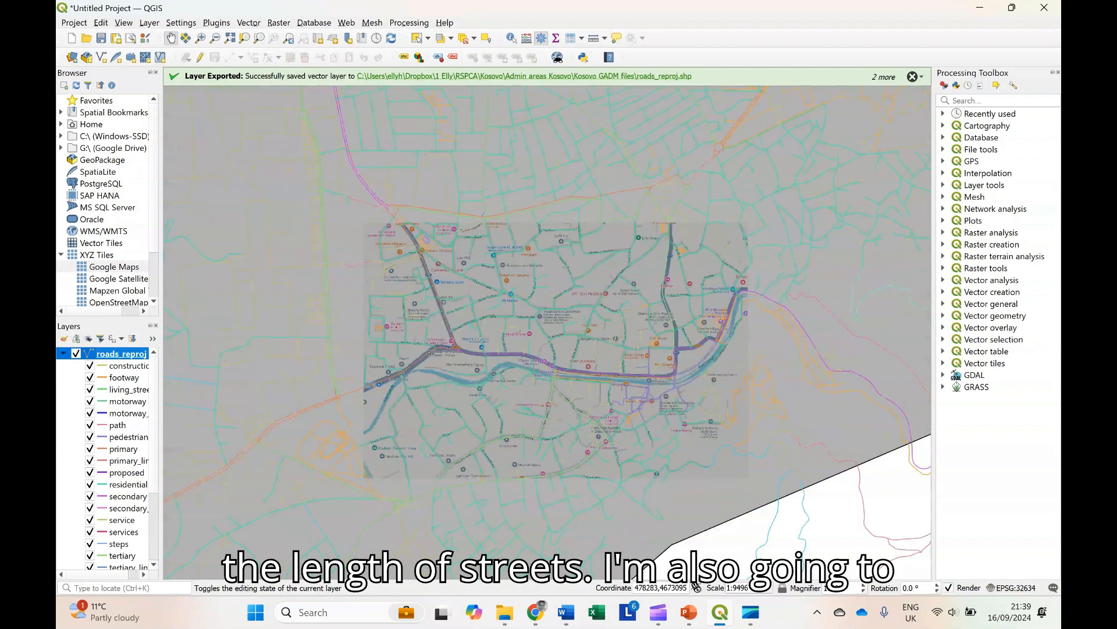
{"action": "scroll", "coordinate": [695, 582], "scroll_direction": "down", "scroll_amount": 1}
{"action": "left_click_drag", "start_coordinate": [392, 160], "coordinate": [572, 416]}
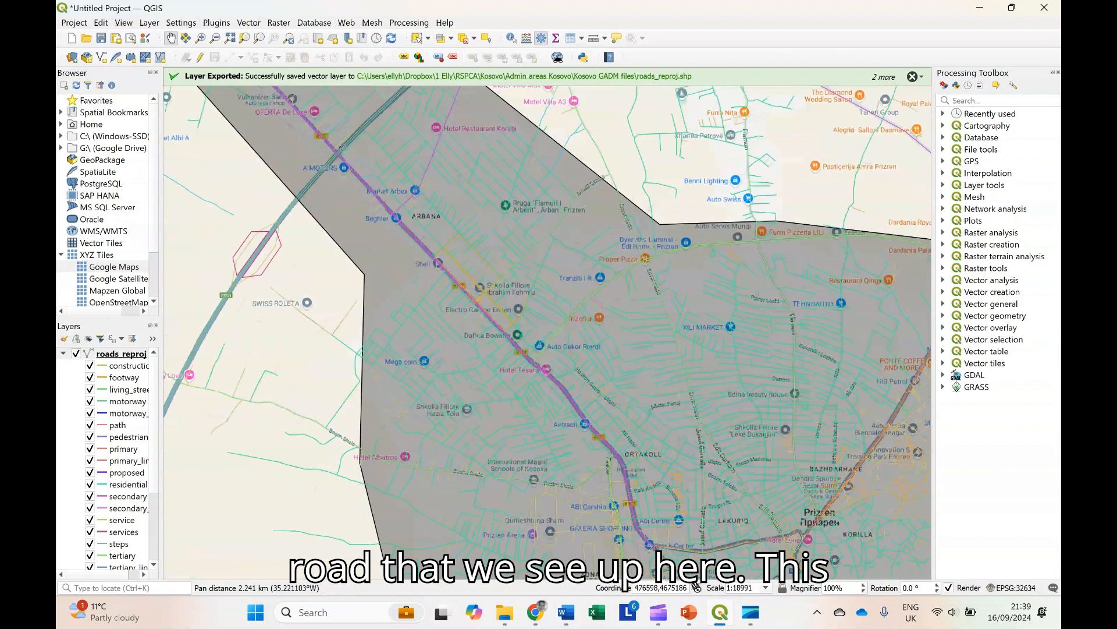
{"action": "left_click_drag", "start_coordinate": [352, 124], "coordinate": [419, 250]}
{"action": "scroll", "coordinate": [418, 251], "scroll_direction": "up", "scroll_amount": 1}
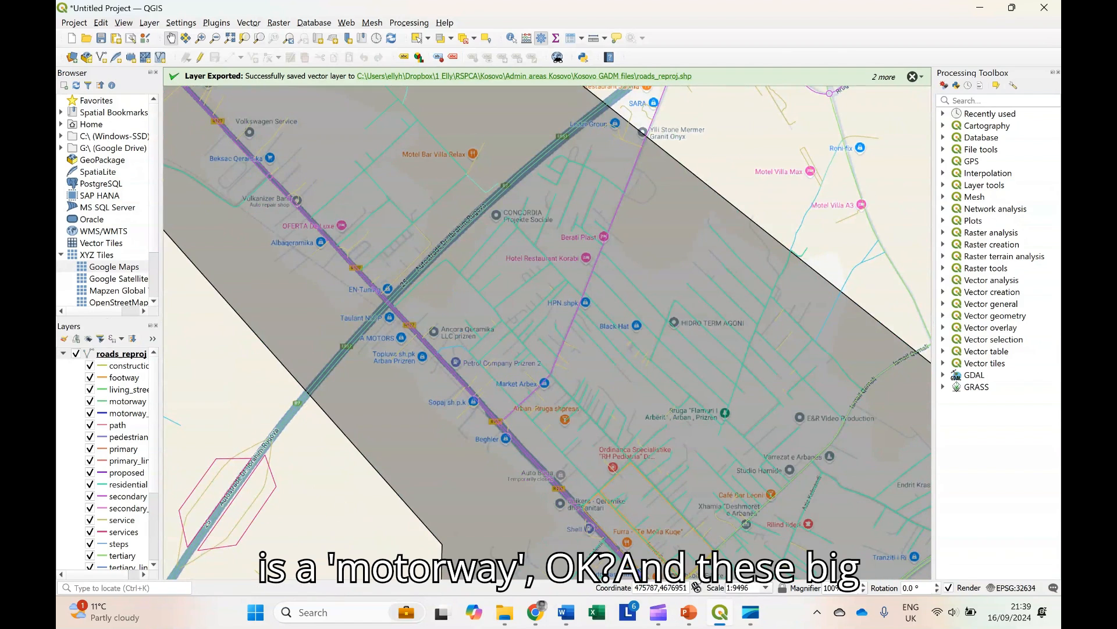
{"action": "left_click_drag", "start_coordinate": [431, 221], "coordinate": [565, 362]}
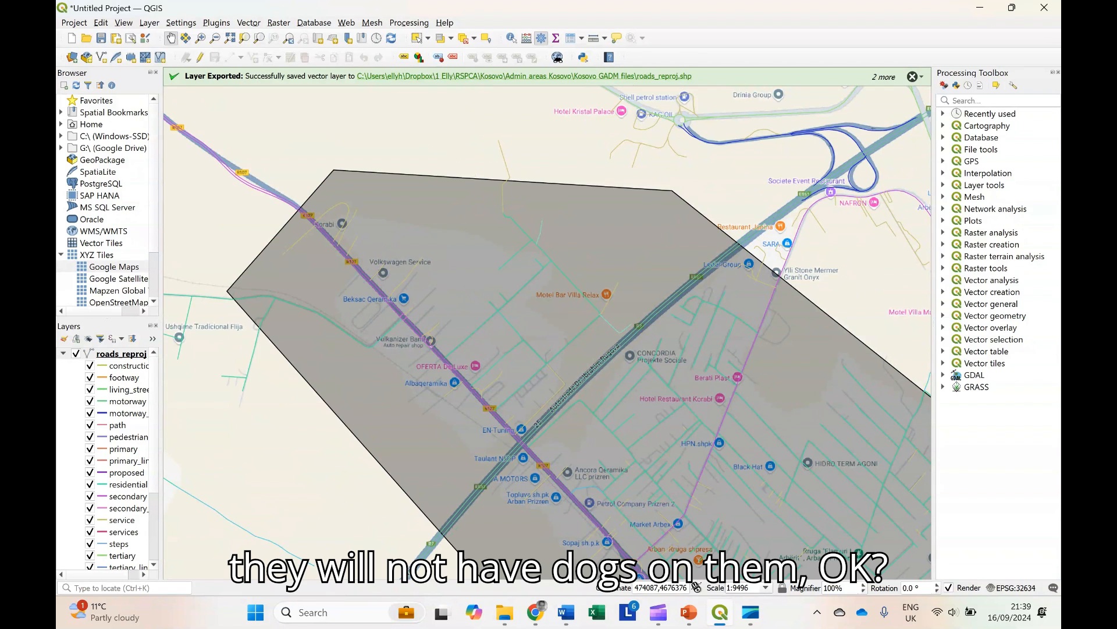
{"action": "left_click", "coordinate": [89, 401]}
{"action": "left_click", "coordinate": [90, 401]}
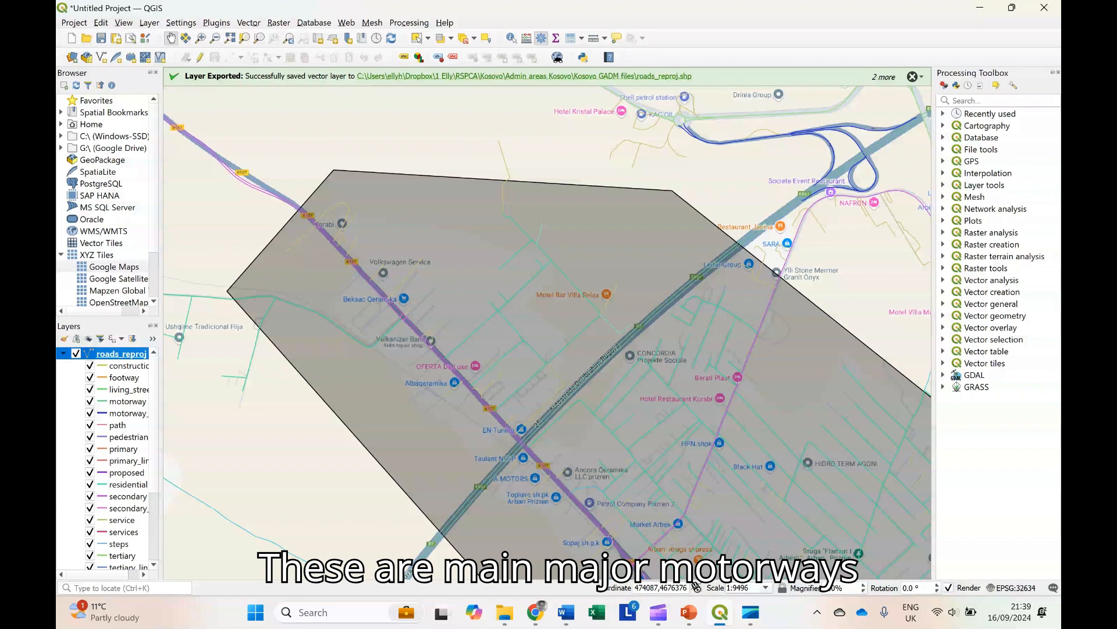
{"action": "left_click", "coordinate": [90, 401]}
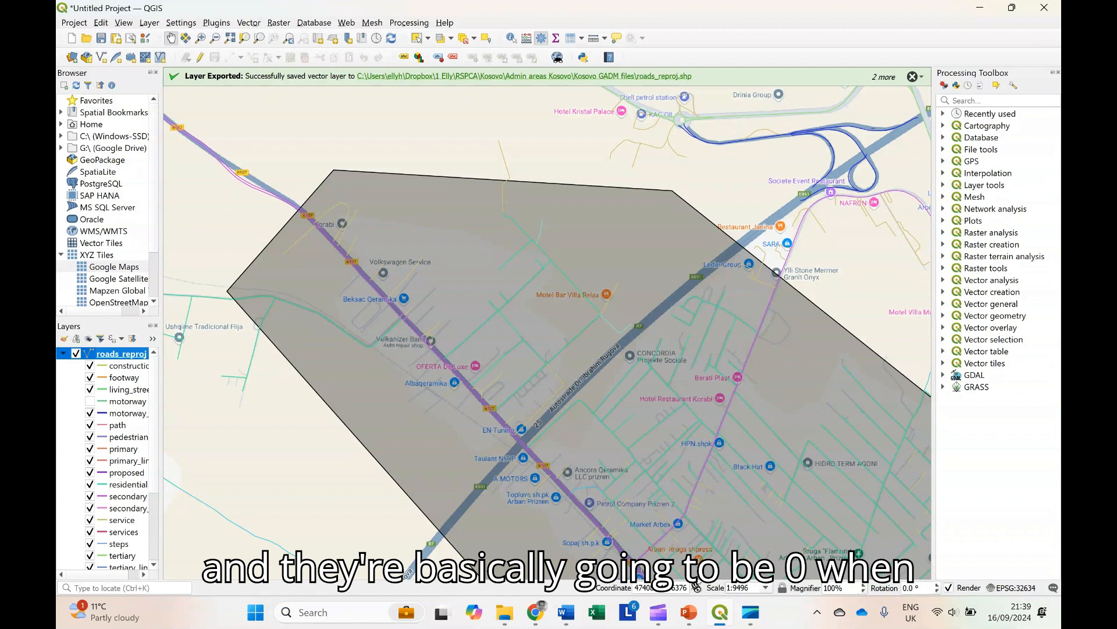
{"action": "left_click", "coordinate": [89, 401]}
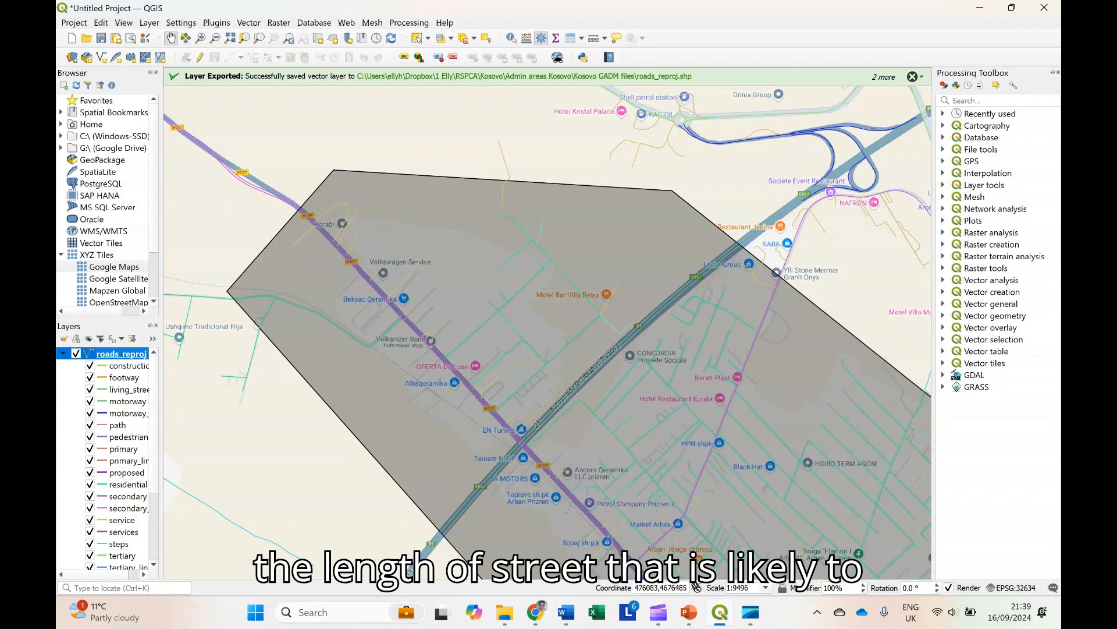
Set up a Clip operation with roads_reproj as the input layer and Prizren town as the overlay layer
{"action": "scroll", "coordinate": [577, 332], "scroll_direction": "down", "scroll_amount": 3}
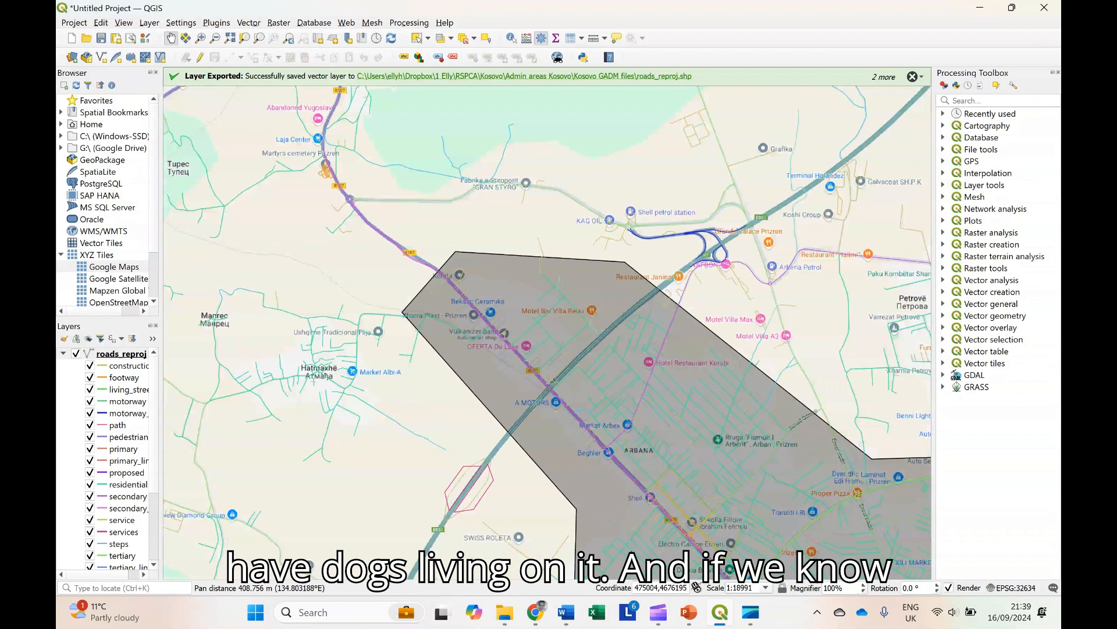
{"action": "left_click_drag", "start_coordinate": [689, 450], "coordinate": [471, 296]}
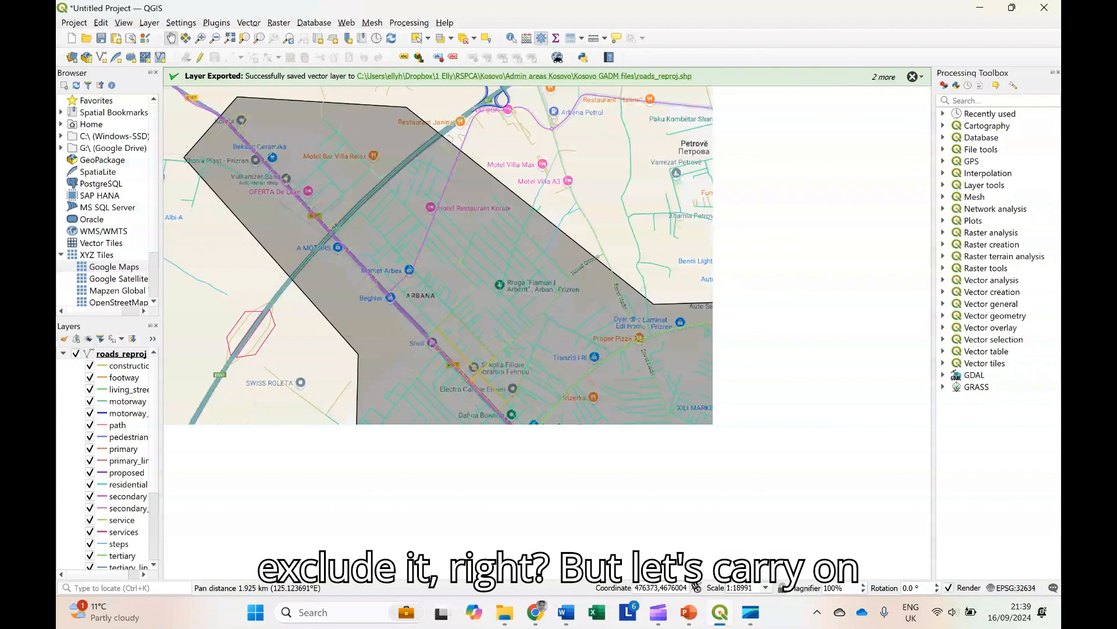
{"action": "scroll", "coordinate": [447, 285], "scroll_direction": "down", "scroll_amount": 2}
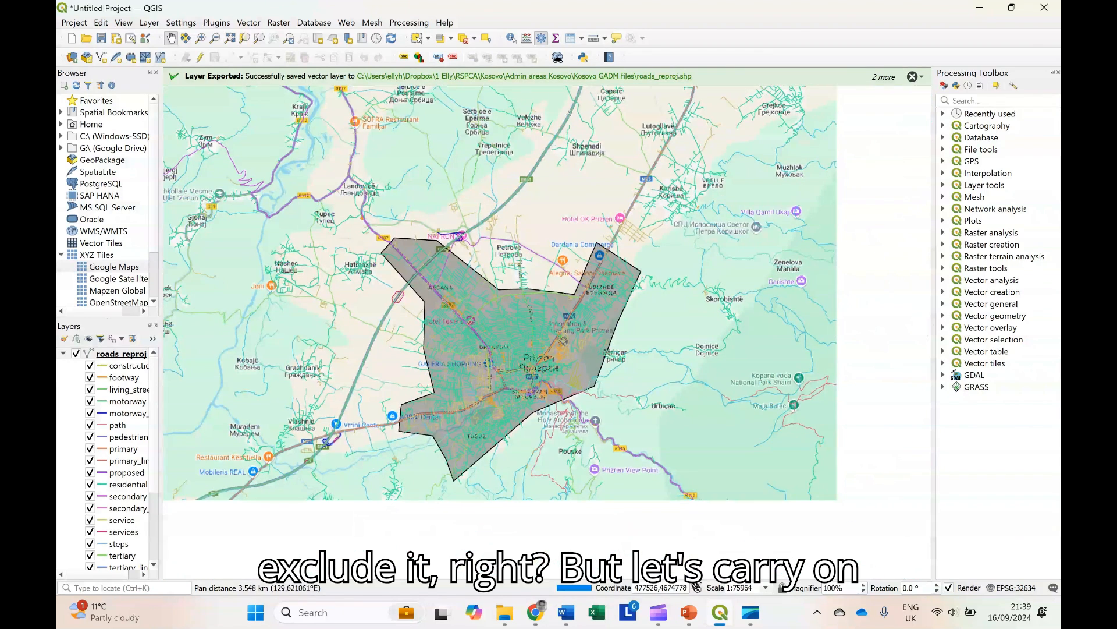
{"action": "left_click_drag", "start_coordinate": [599, 400], "coordinate": [599, 399]}
{"action": "scroll", "coordinate": [543, 358], "scroll_direction": "up", "scroll_amount": 1}
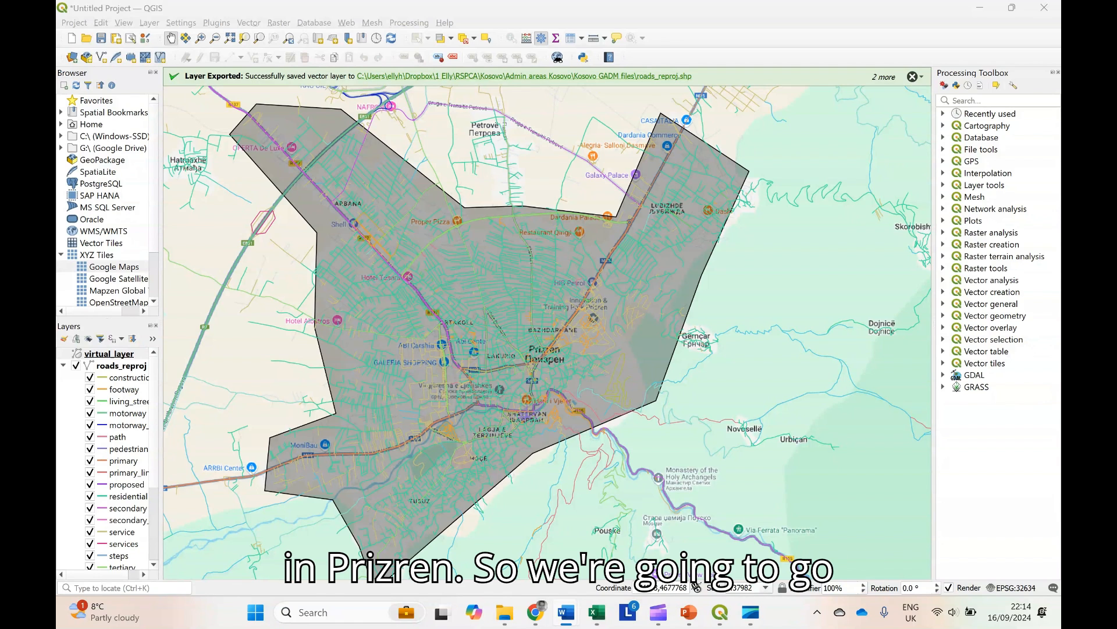
{"action": "left_click", "coordinate": [248, 23]}
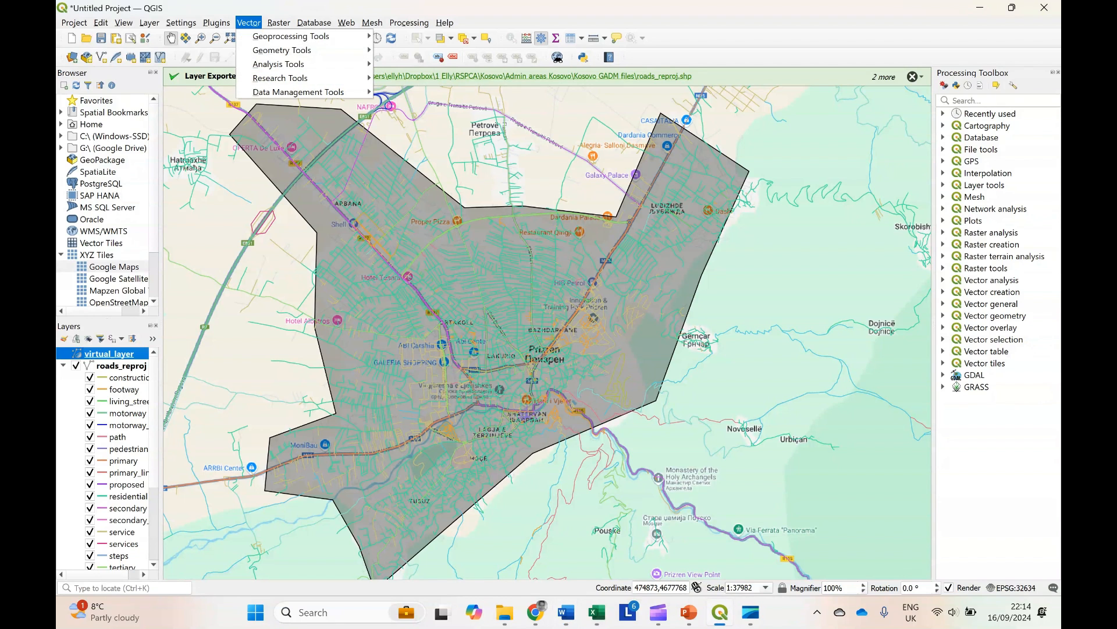
{"action": "mouse_move", "coordinate": [291, 36]}
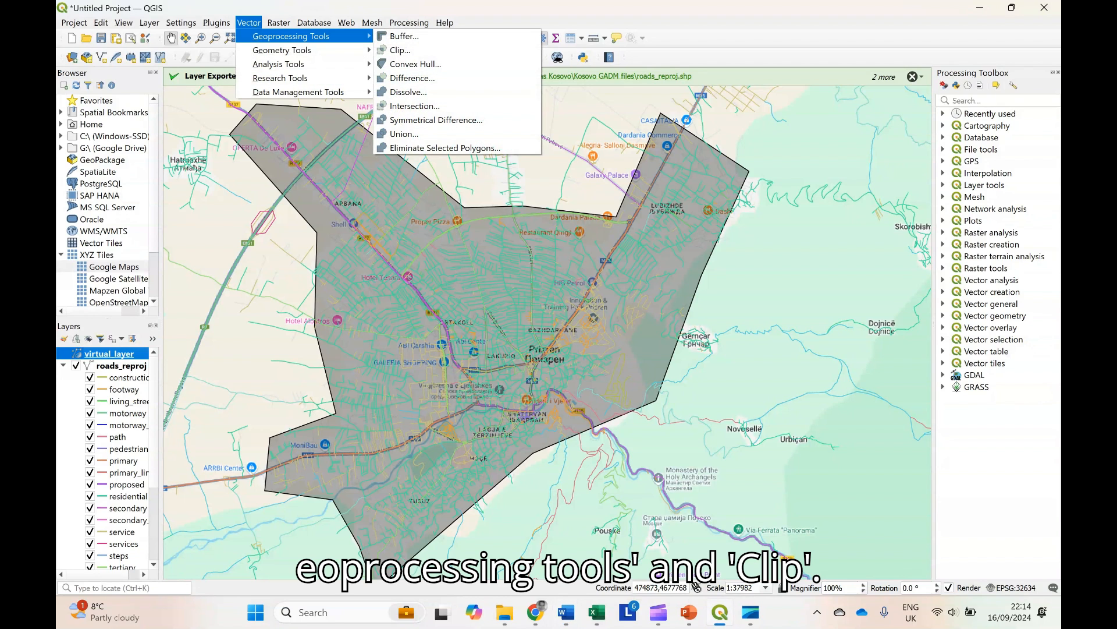
{"action": "left_click", "coordinate": [400, 50]}
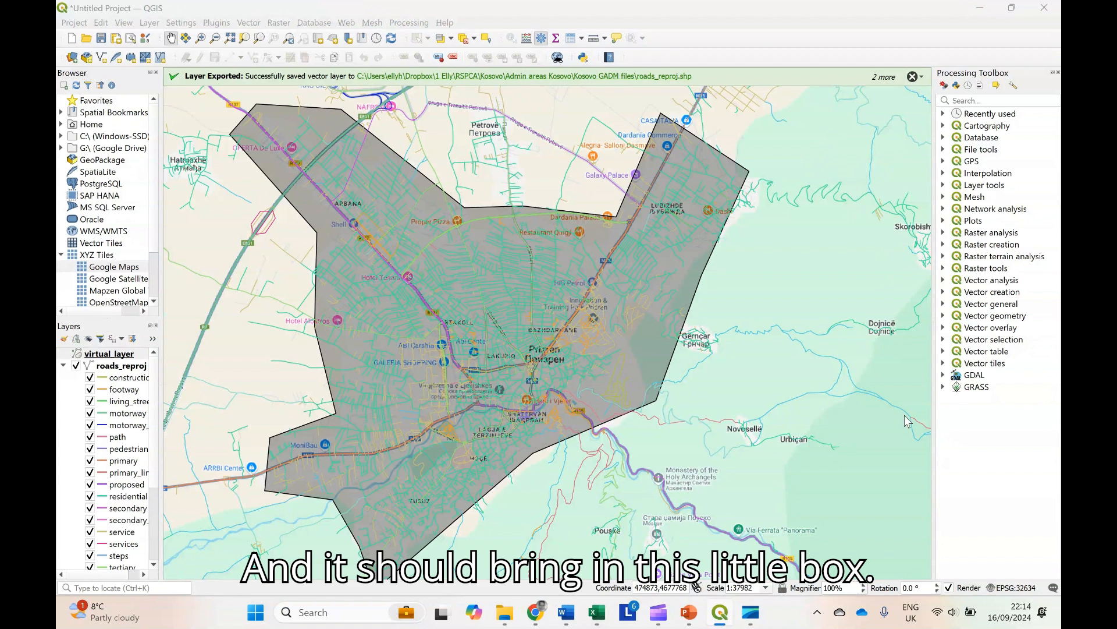
{"action": "left_click_drag", "start_coordinate": [576, 114], "coordinate": [461, 160]}
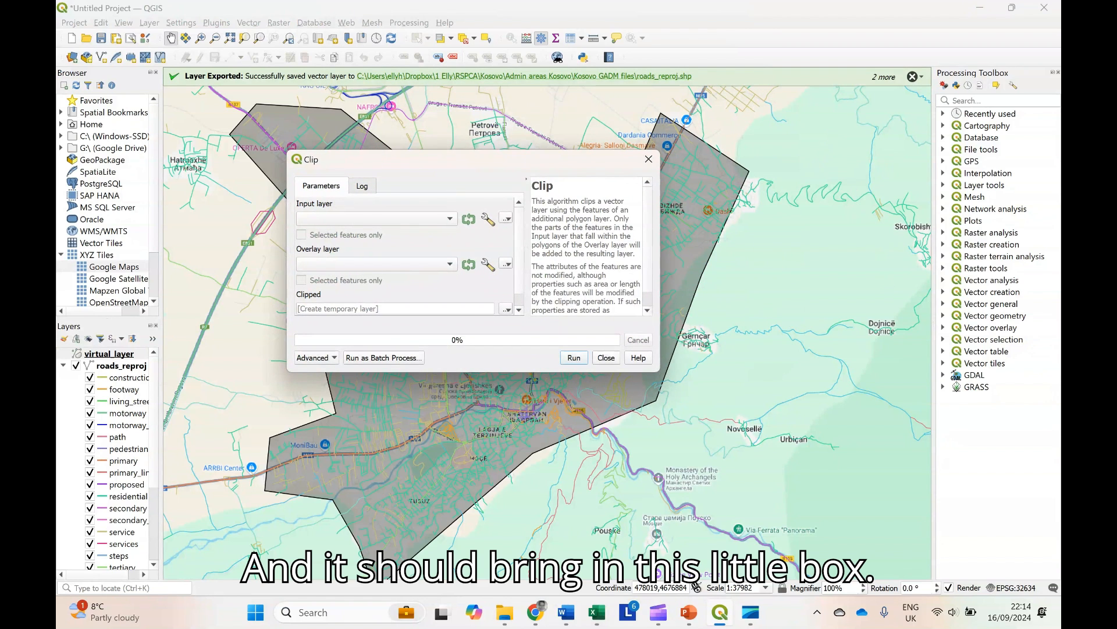
{"action": "left_click", "coordinate": [449, 218]}
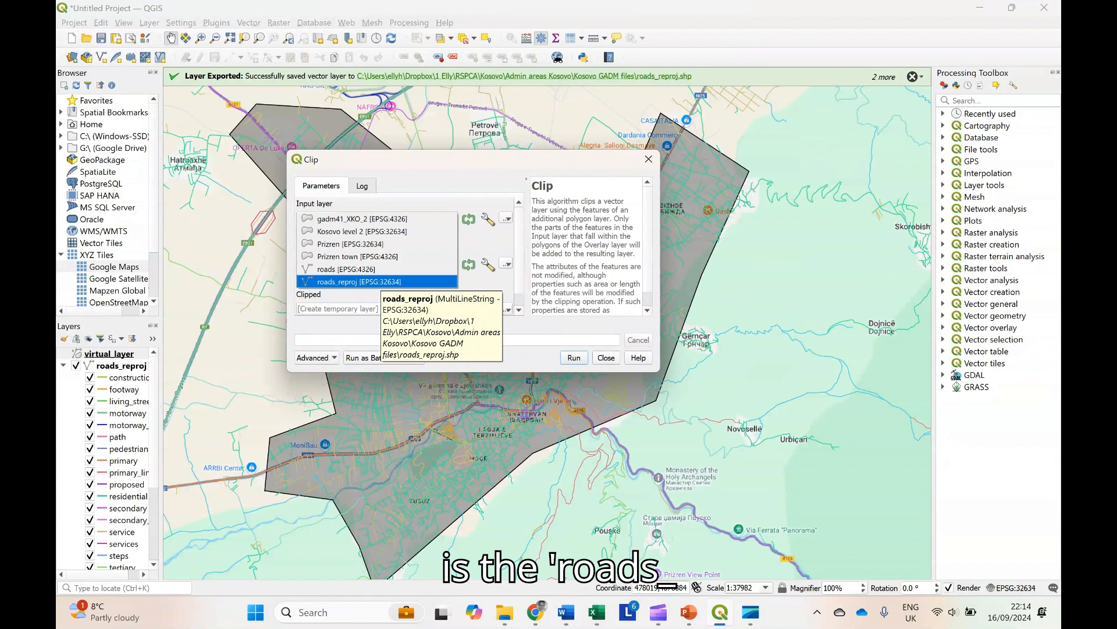
{"action": "left_click", "coordinate": [379, 282]}
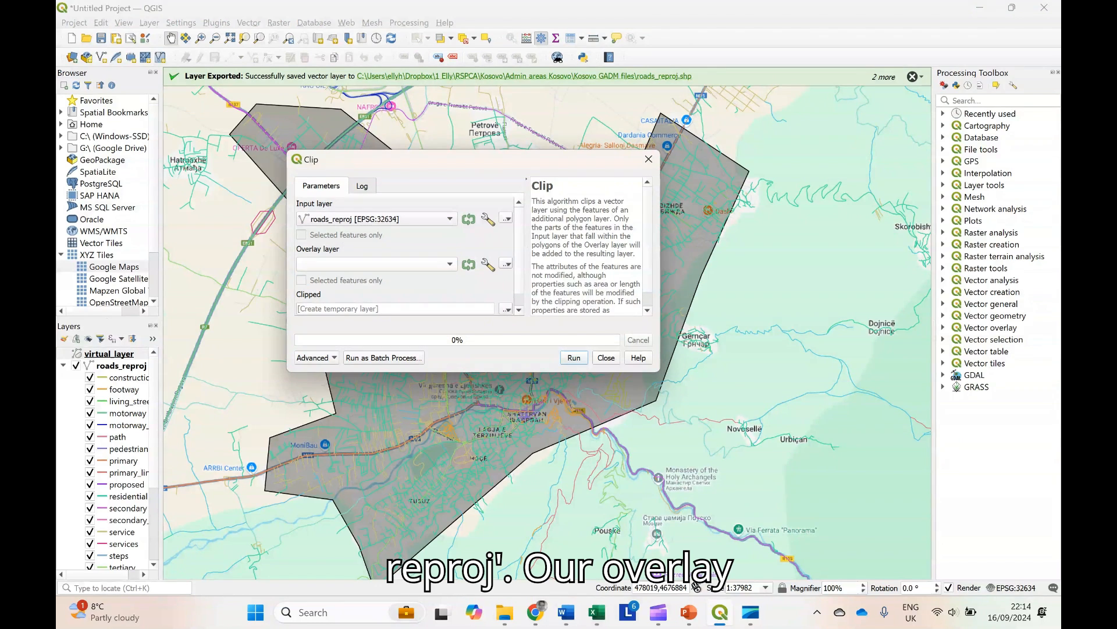
{"action": "left_click", "coordinate": [449, 265]}
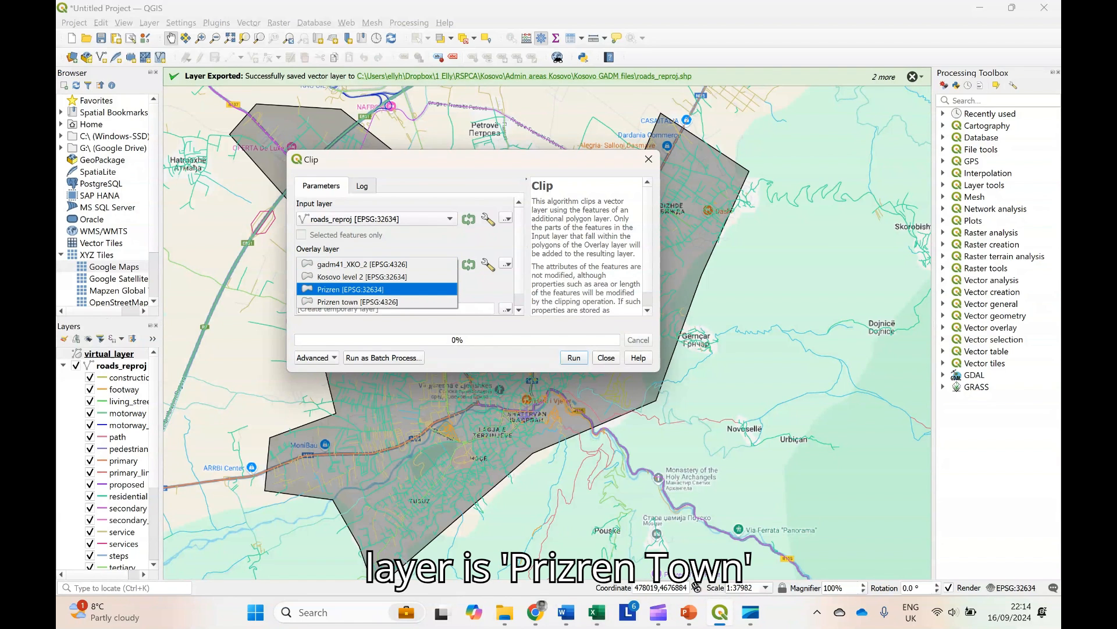
{"action": "left_click", "coordinate": [402, 302]}
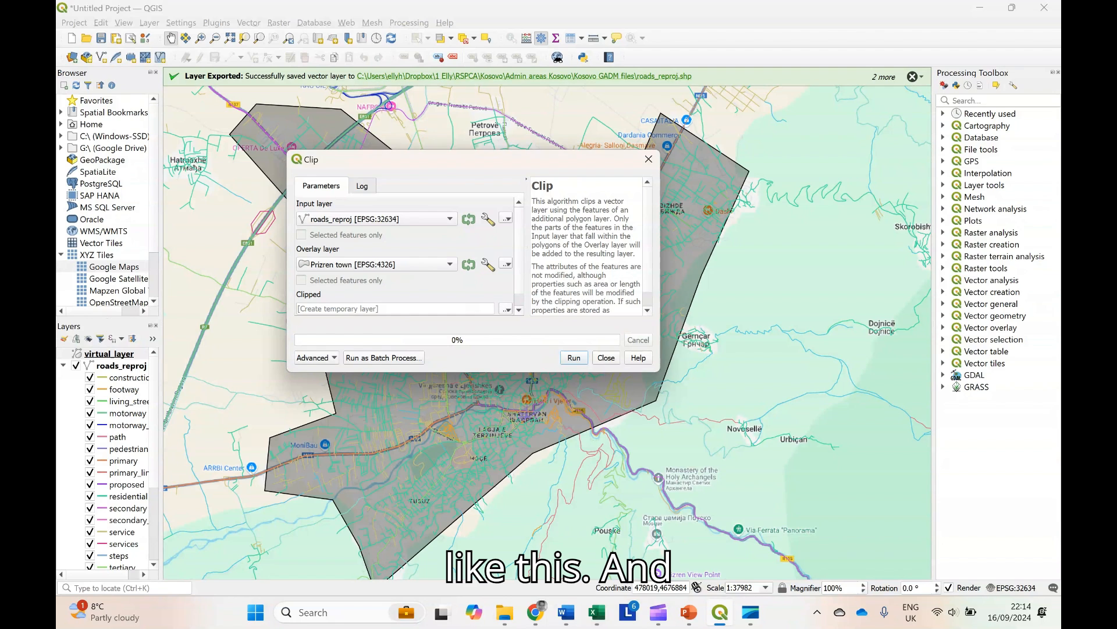
Set the clipped output to save as a shapefile named roads_in_Prizren in the shape folder
{"action": "scroll", "coordinate": [408, 256], "scroll_direction": "down", "scroll_amount": 1}
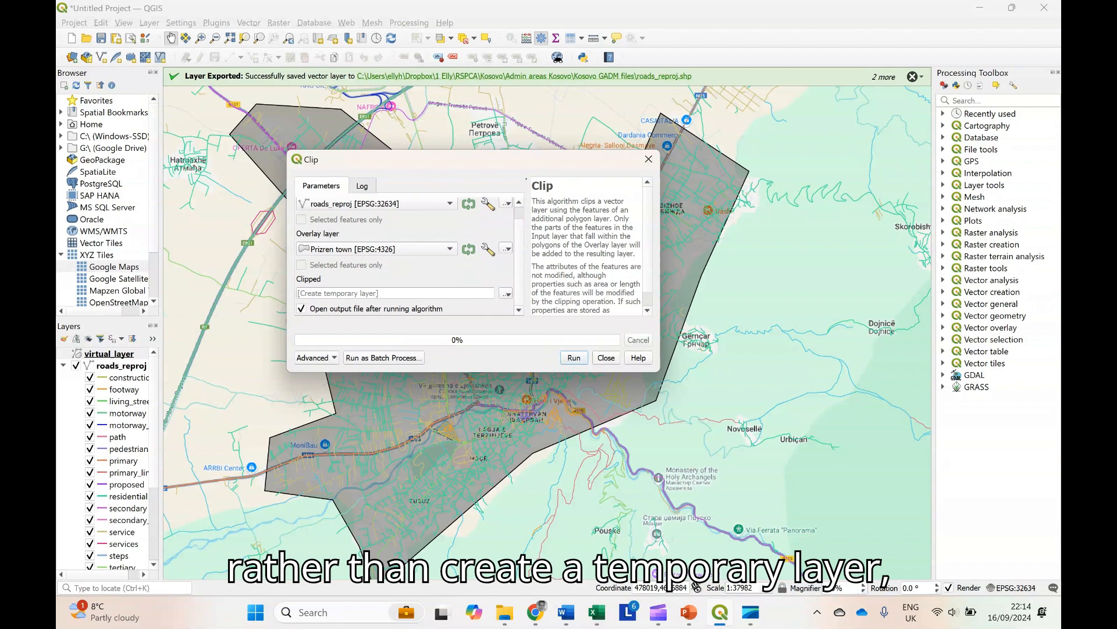
{"action": "left_click", "coordinate": [507, 294]}
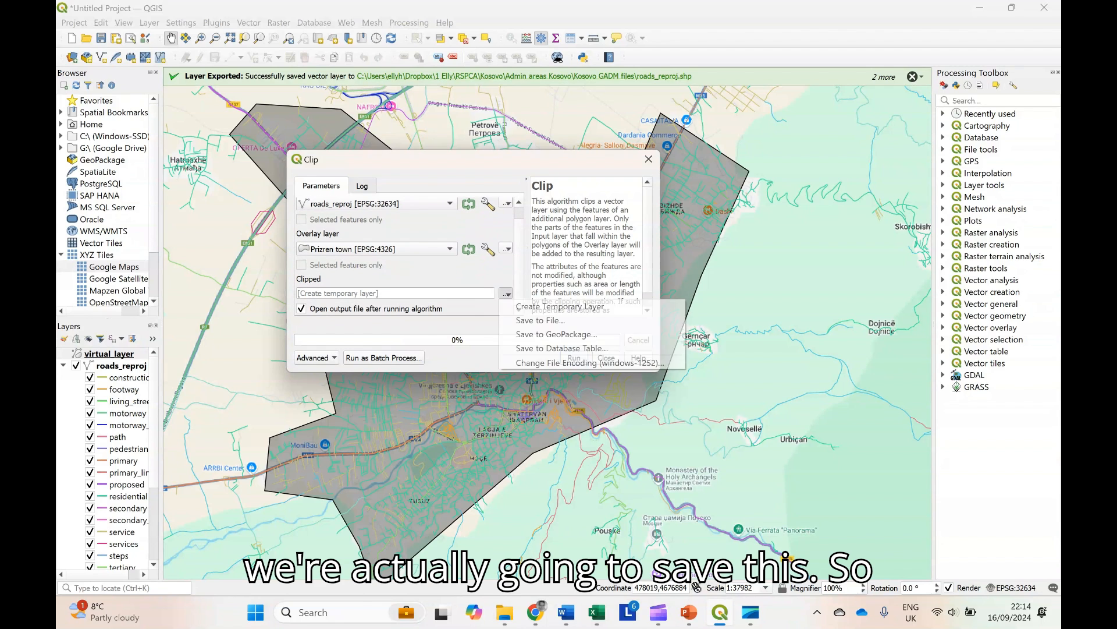
{"action": "left_click", "coordinate": [540, 320]}
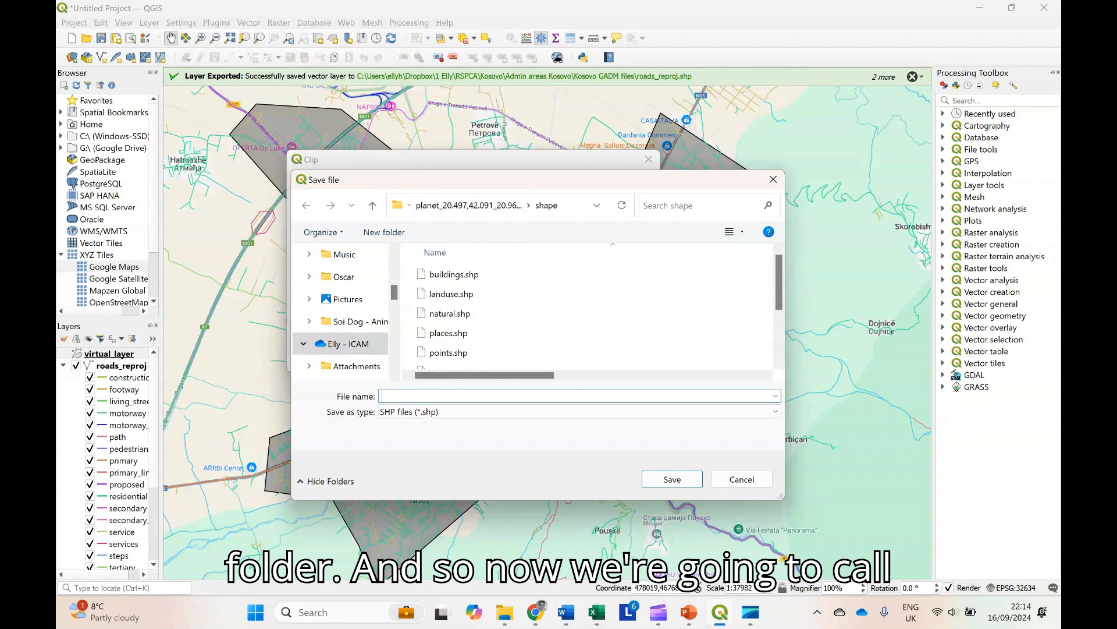
{"action": "type", "text": "roads"}
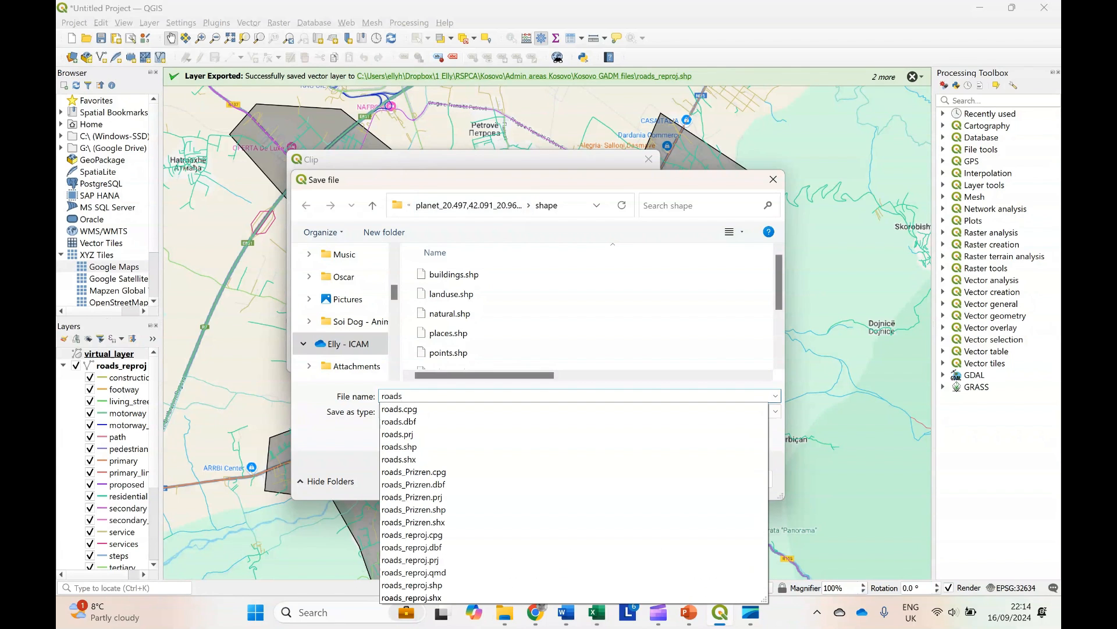
{"action": "type", "text": "_"}
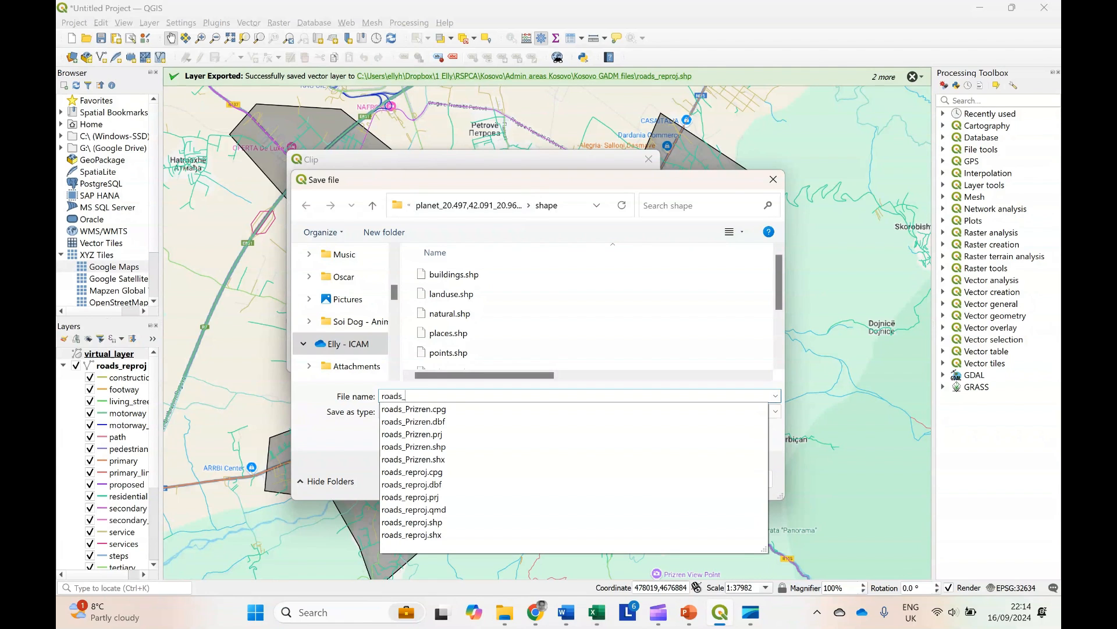
{"action": "type", "text": "in_P"}
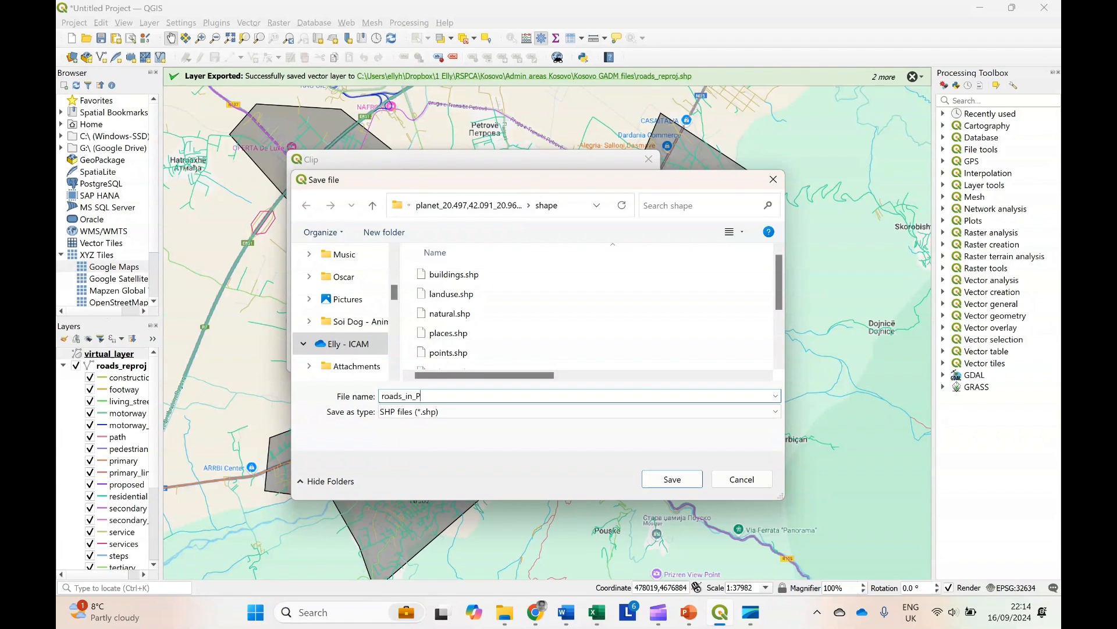
{"action": "type", "text": "rizren"}
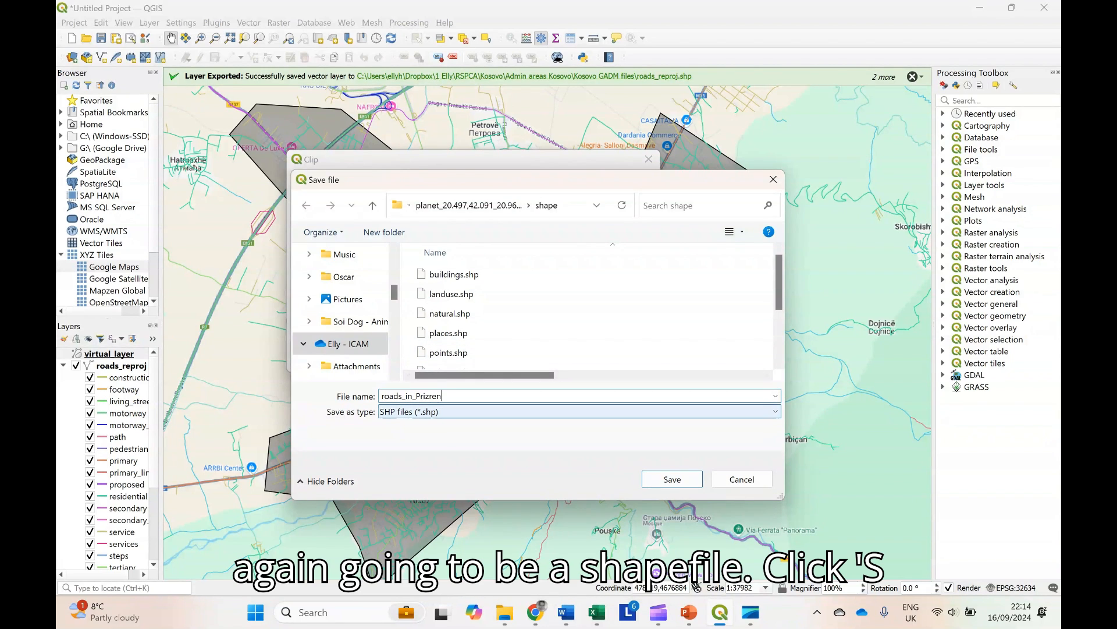
{"action": "left_click", "coordinate": [673, 478]}
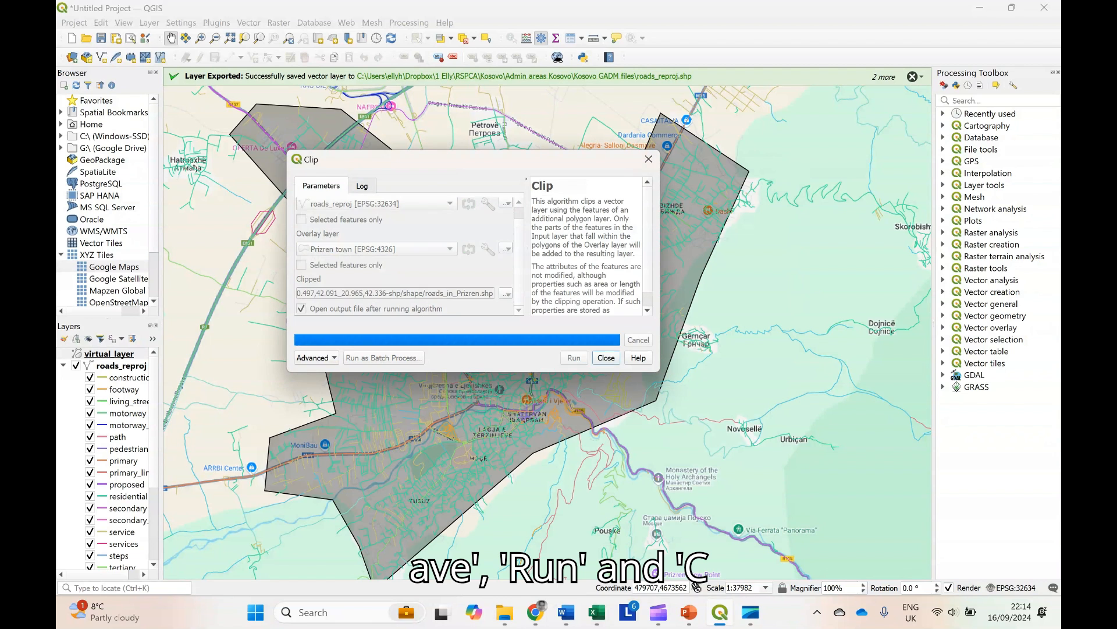
Run the clip of the roads to Prizren town and hide the roads_reproj layer
{"action": "key", "text": "Return"}
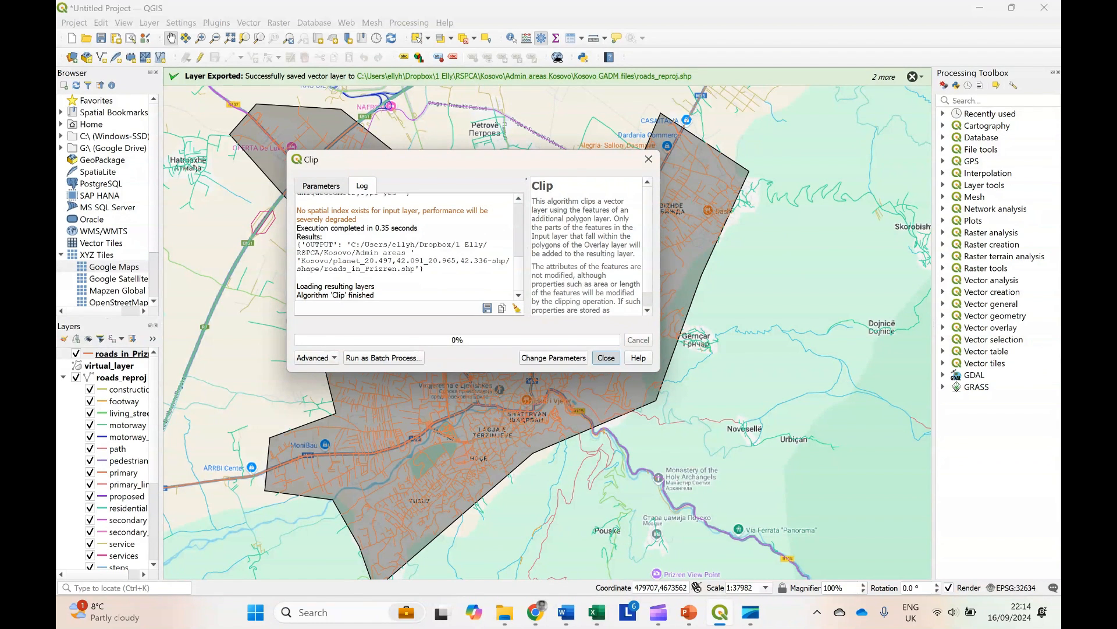
{"action": "left_click", "coordinate": [606, 358]}
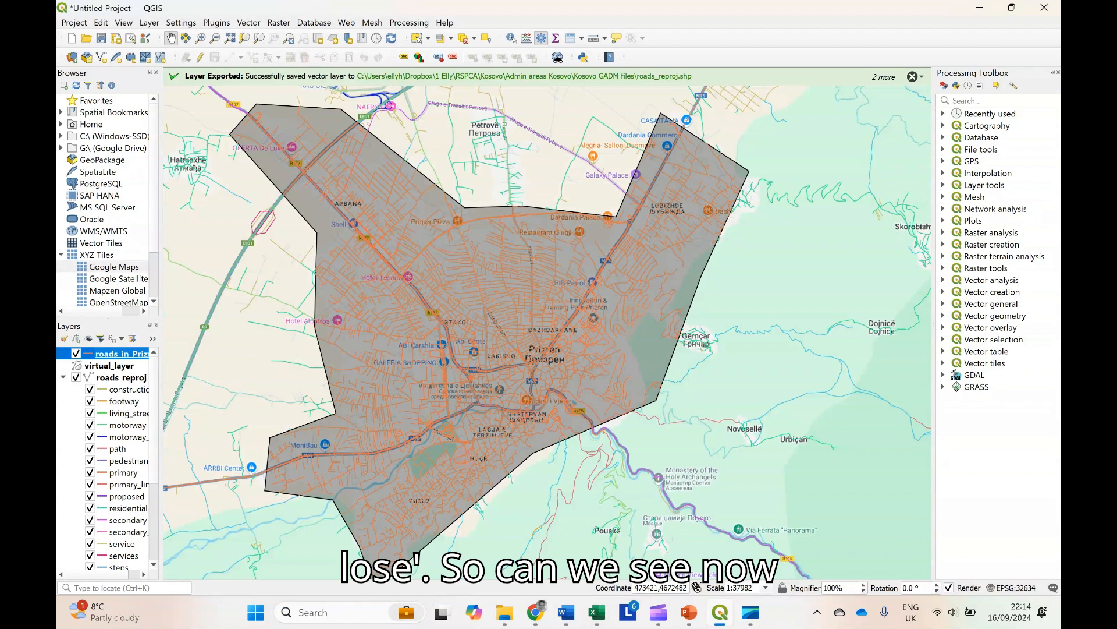
{"action": "left_click", "coordinate": [75, 377]}
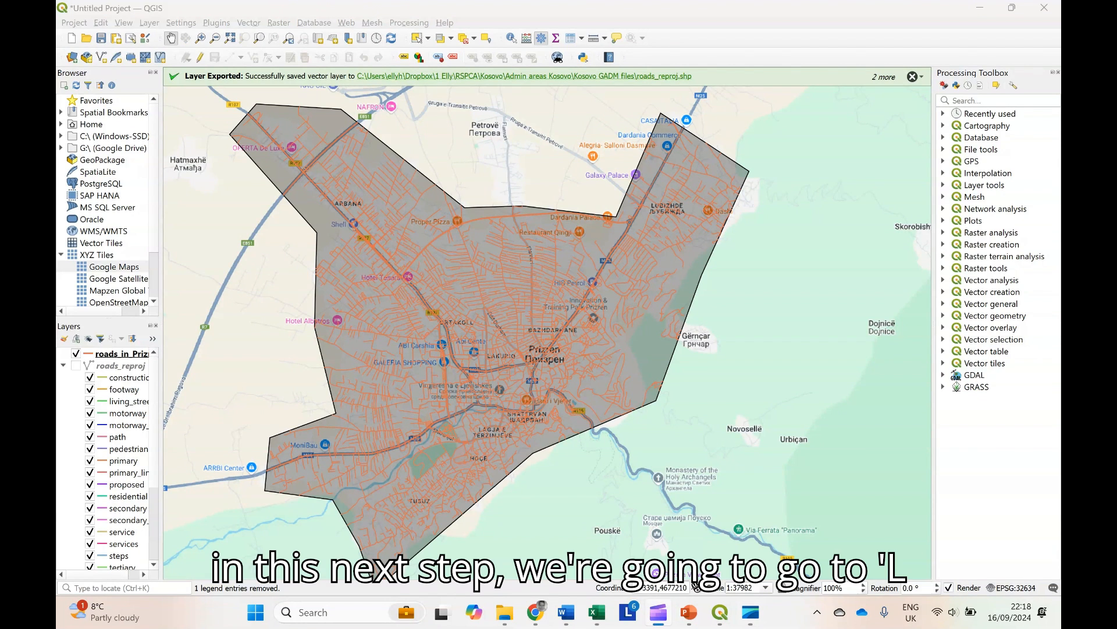
Open the setup for adding a new virtual layer, with its query editor active
{"action": "key", "text": "alt+l"}
{"action": "key", "text": "Down"}
{"action": "key", "text": "Right"}
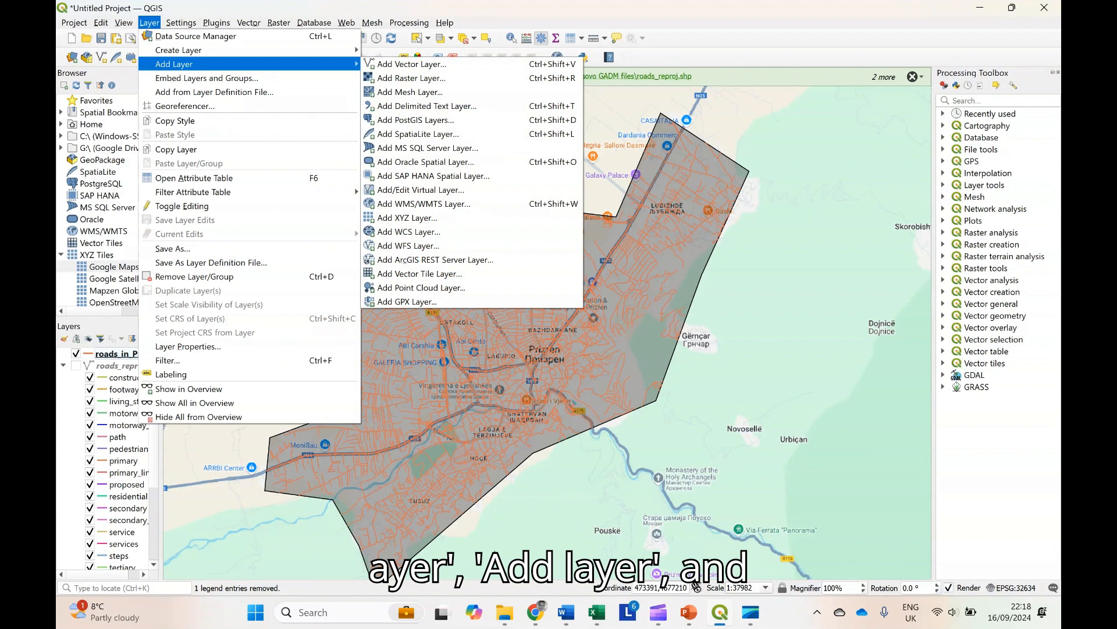
{"action": "key", "text": "Down"}
{"action": "key", "text": "Down"}
{"action": "key", "text": "Down"}
{"action": "key", "text": "Down"}
{"action": "key", "text": "Down"}
{"action": "key", "text": "Down"}
{"action": "key", "text": "Down"}
{"action": "key", "text": "Down"}
{"action": "key", "text": "Down"}
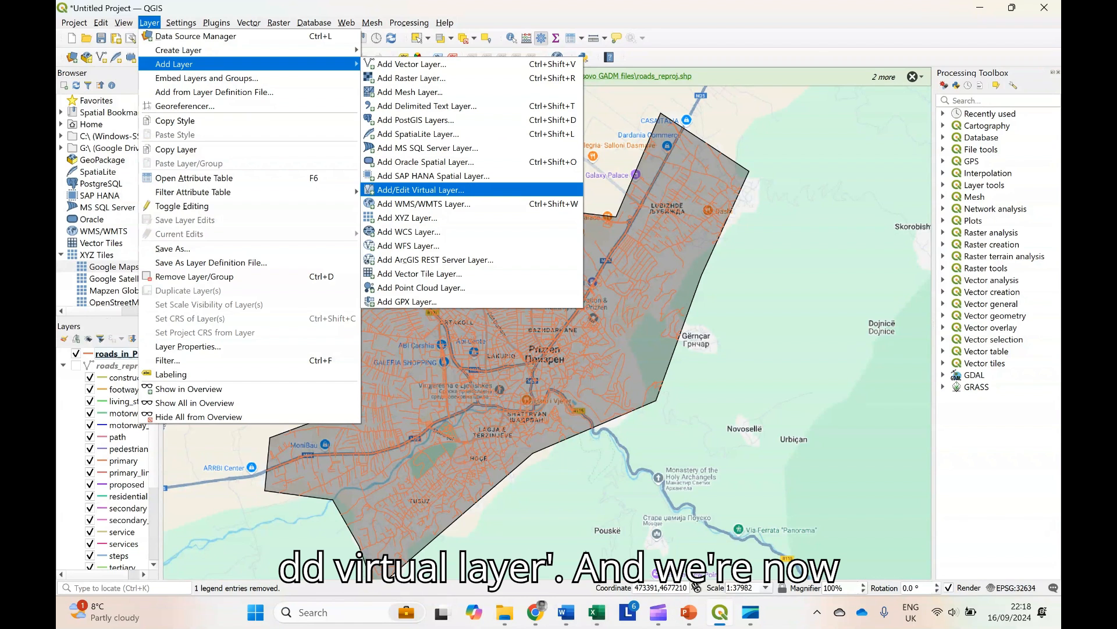
{"action": "key", "text": "Return"}
{"action": "left_click", "coordinate": [349, 324]}
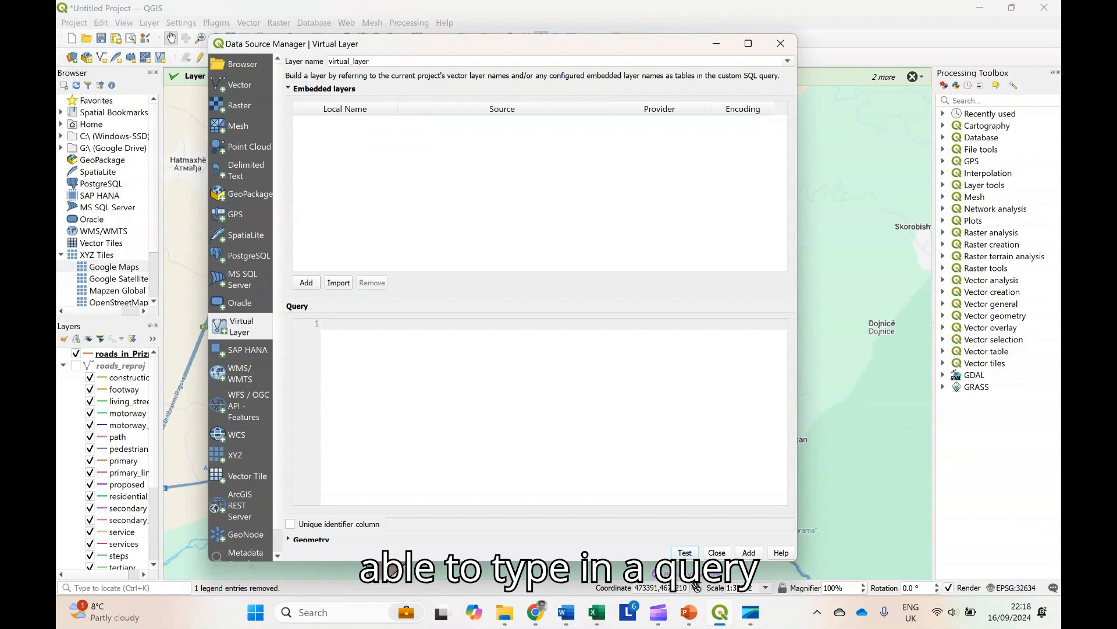
Enter the virtual layer query: Select type, sum(st_length(geometry)) from "roads_in_Prizren" group by type
{"action": "key", "text": "alt+Tab"}
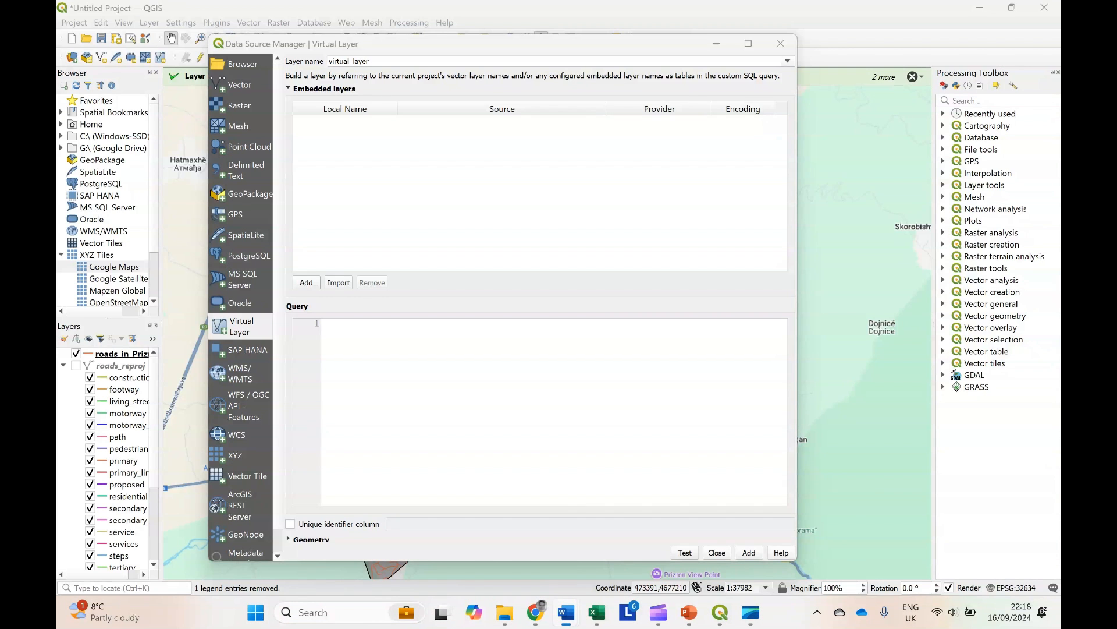
{"action": "key", "text": "alt+Tab"}
{"action": "type", "text": "Select"}
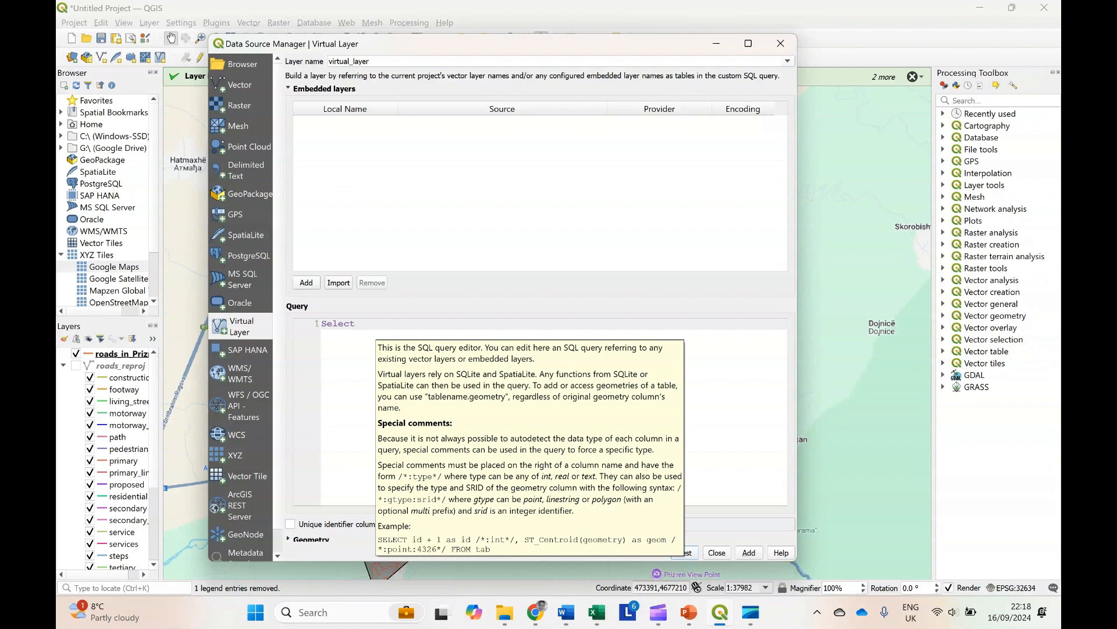
{"action": "type", "text": " type, sum(st_le"}
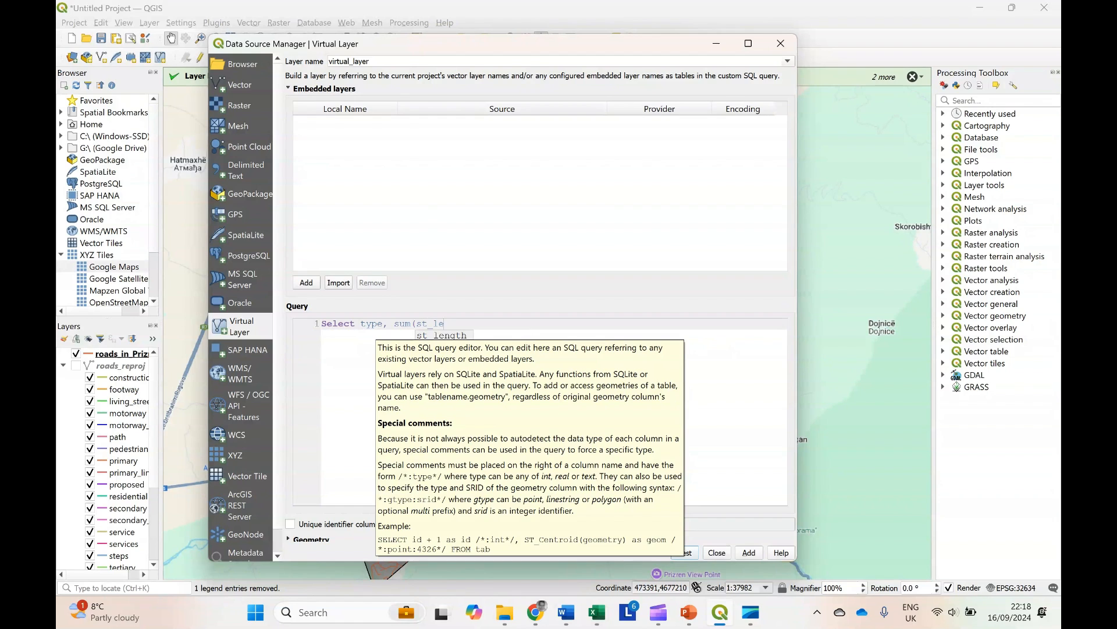
{"action": "type", "text": "ngth(geometry"}
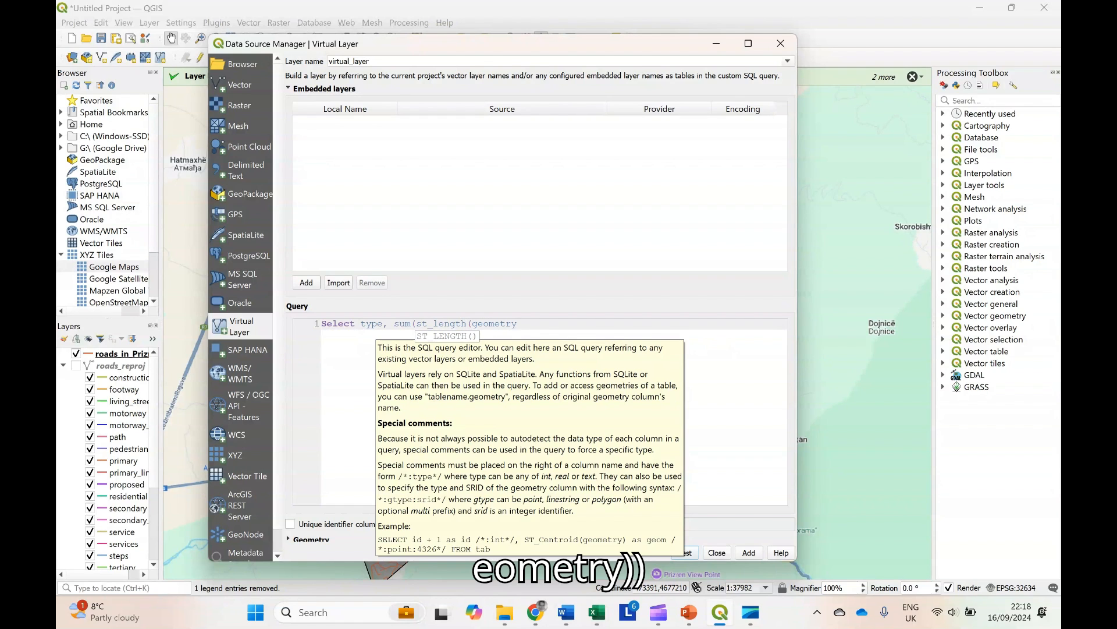
{"action": "type", "text": ")) from "}
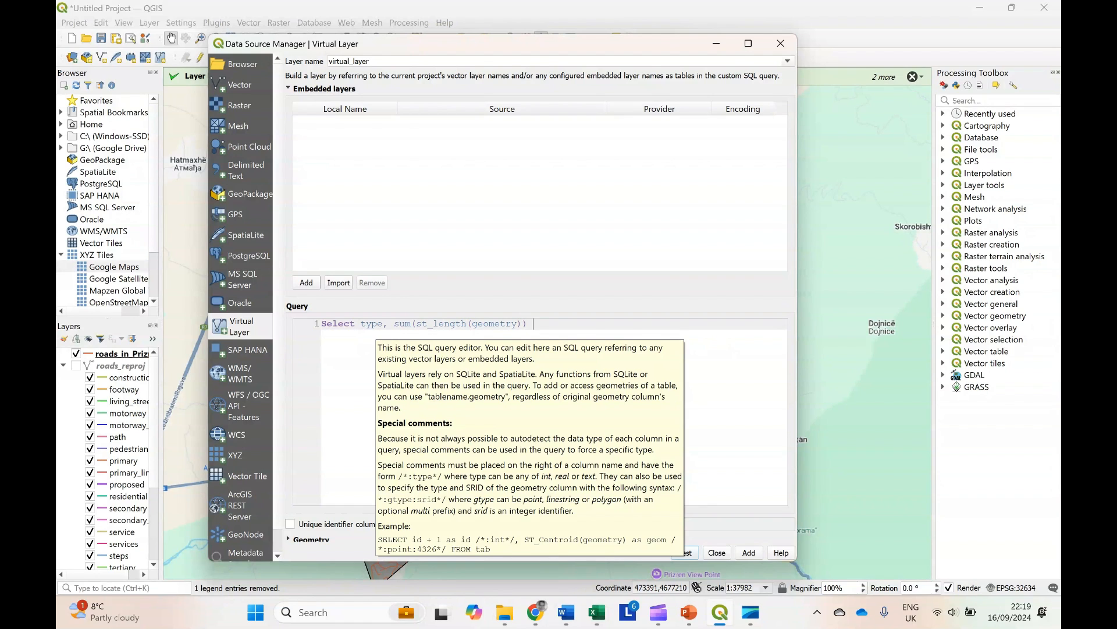
{"action": "type", "text": "\"roads_in"}
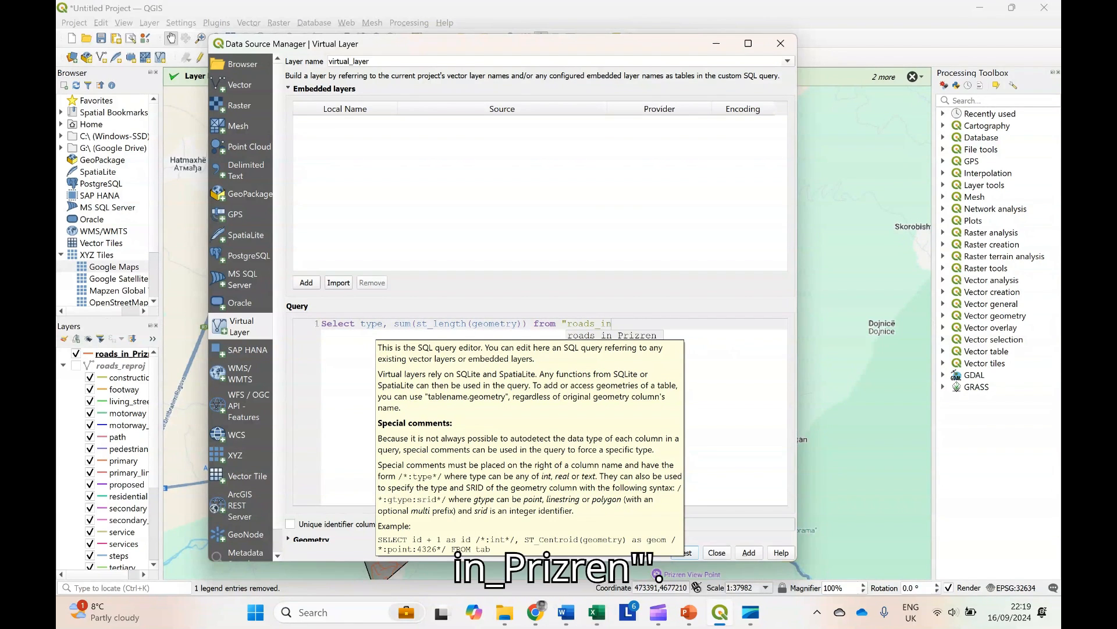
{"action": "type", "text": "_Pr"}
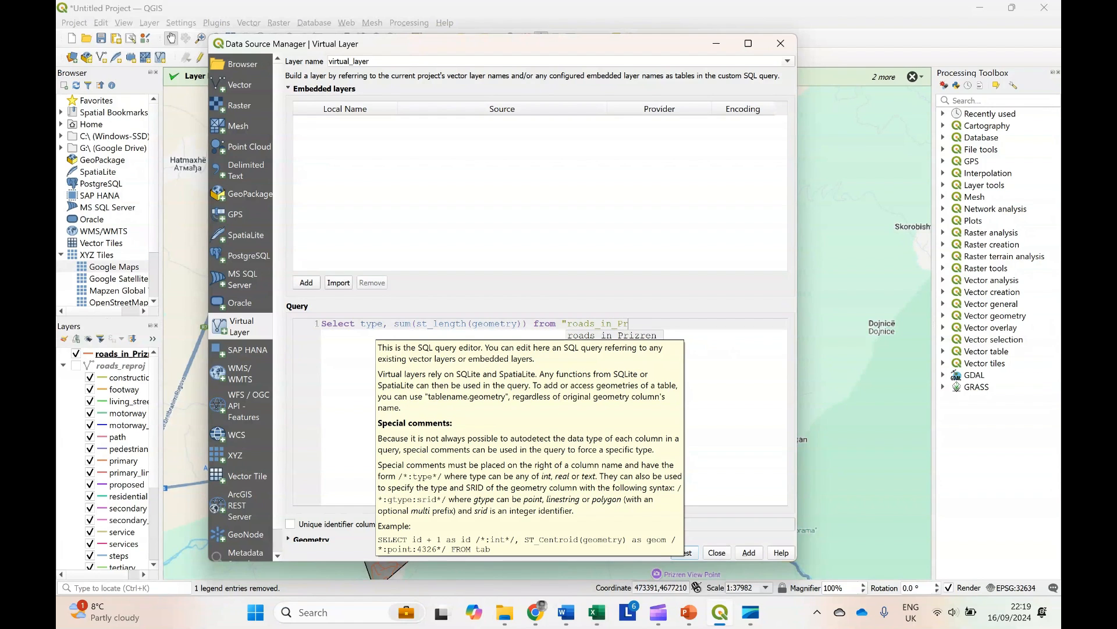
{"action": "type", "text": "izren\""}
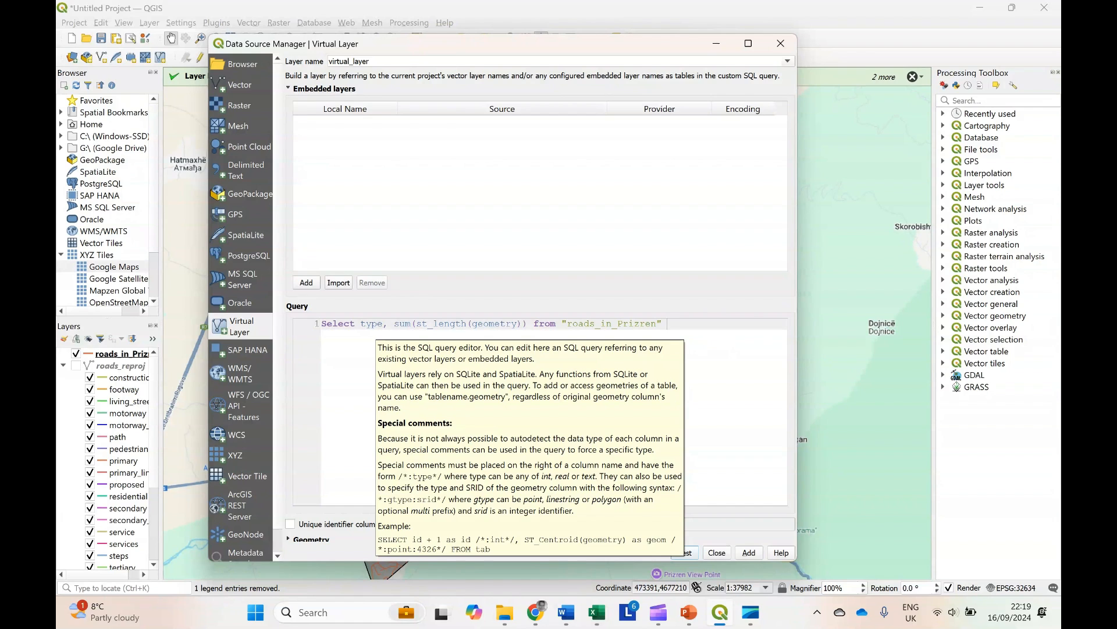
{"action": "type", "text": " group by type"}
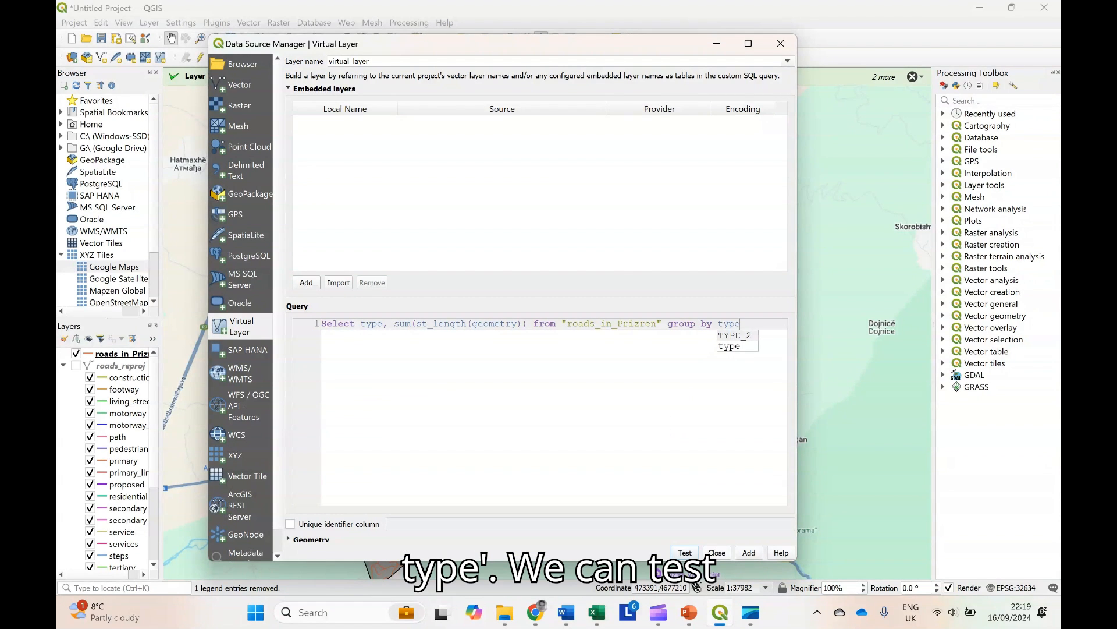
Test the road length query and add it to the project as a virtual layer
{"action": "left_click", "coordinate": [685, 552]}
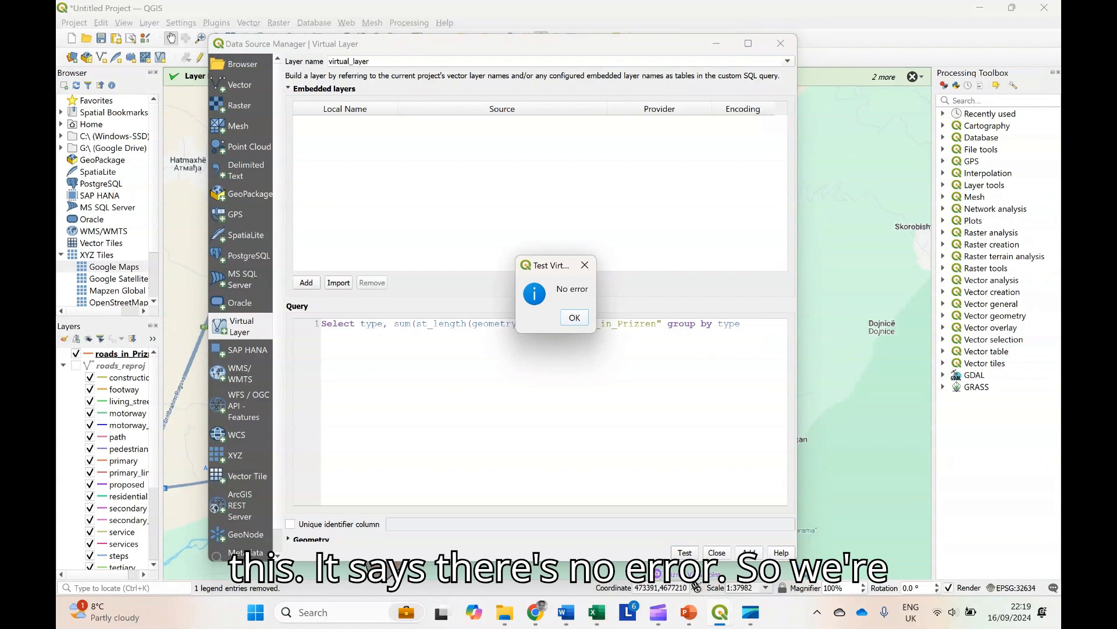
{"action": "key", "text": "Return"}
{"action": "left_click", "coordinate": [749, 552]}
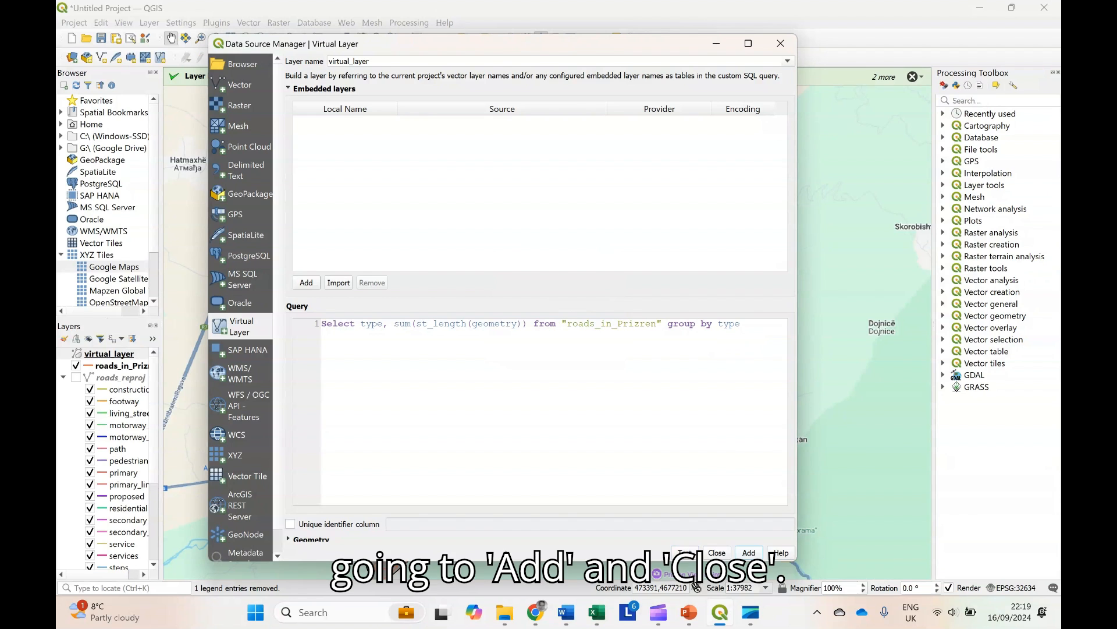
{"action": "left_click", "coordinate": [716, 552]}
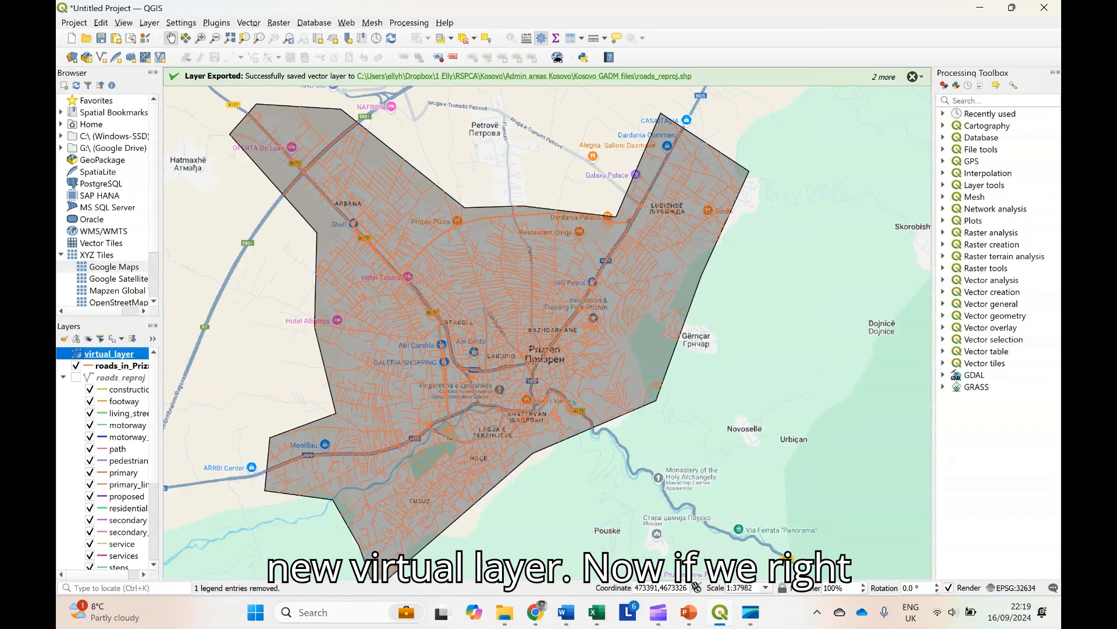
Open the attribute table of virtual_layer and copy all of its rows
{"action": "right_click", "coordinate": [97, 353]}
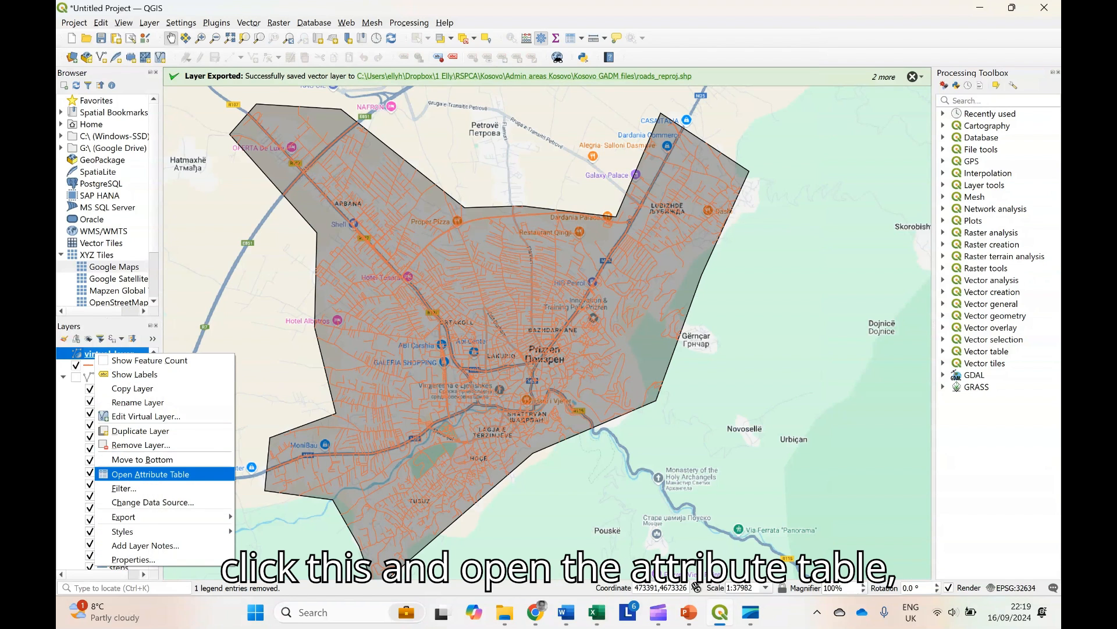
{"action": "left_click", "coordinate": [150, 474]}
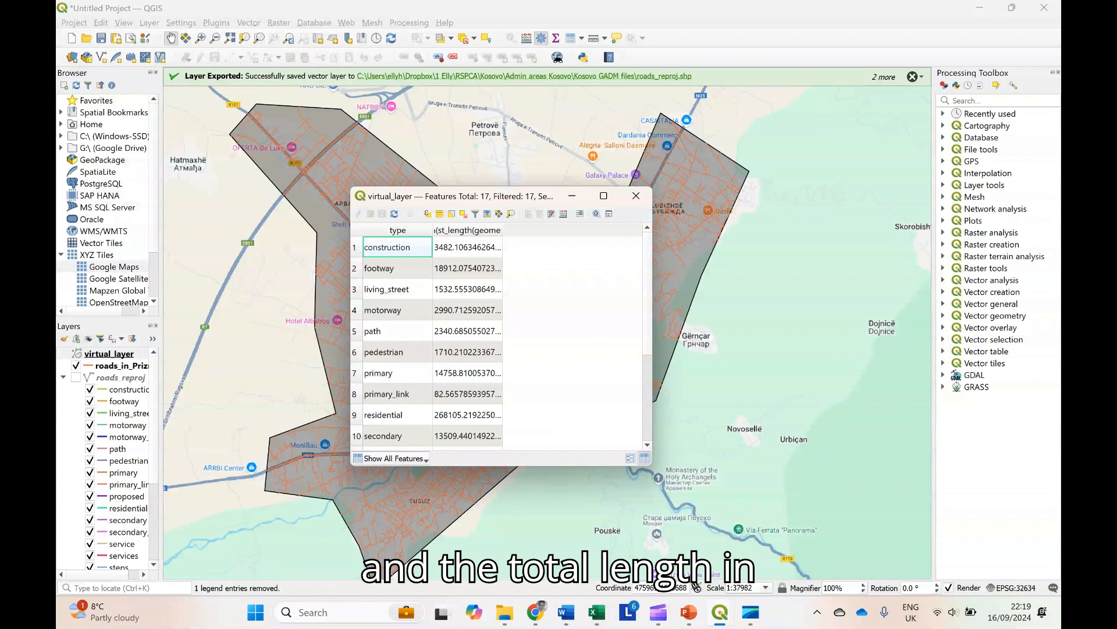
{"action": "key", "text": "ctrl+a"}
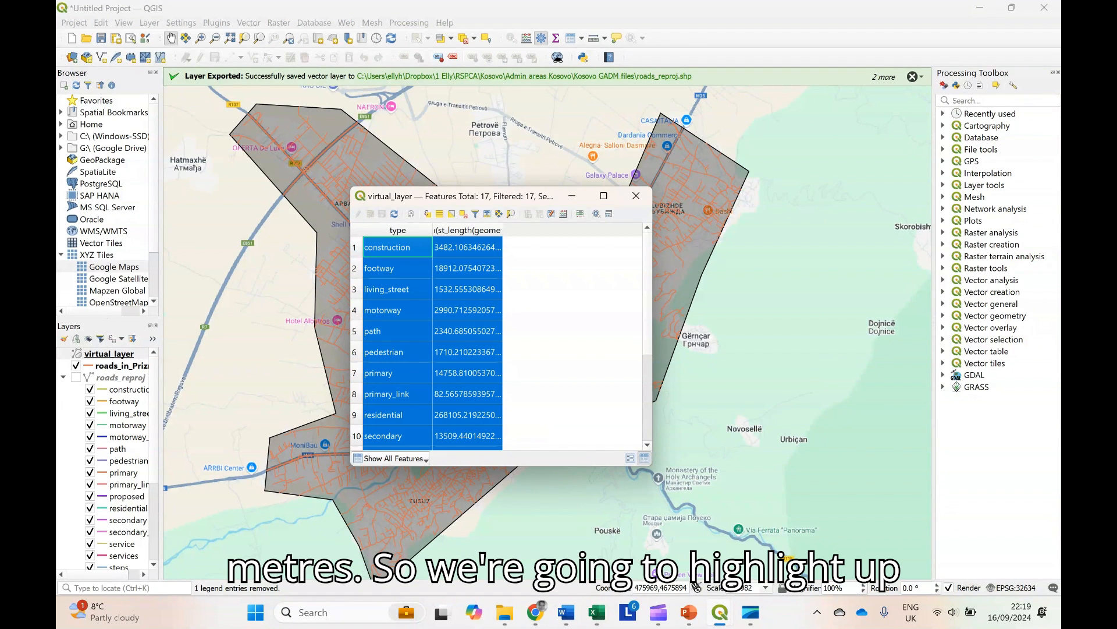
{"action": "key", "text": "ctrl+c"}
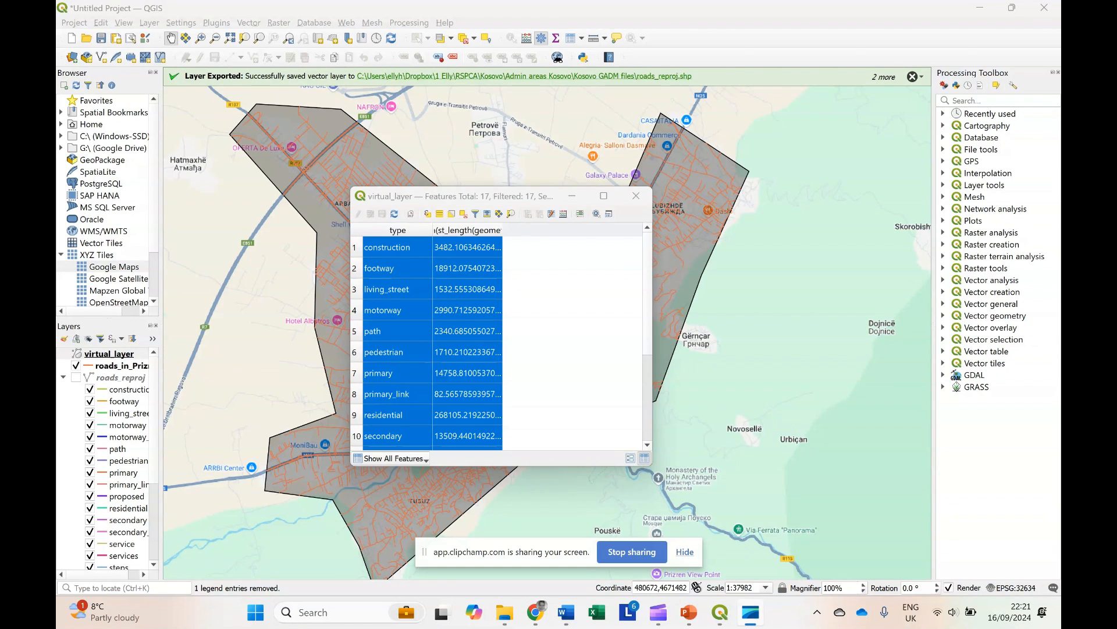
{"action": "left_click", "coordinate": [685, 551]}
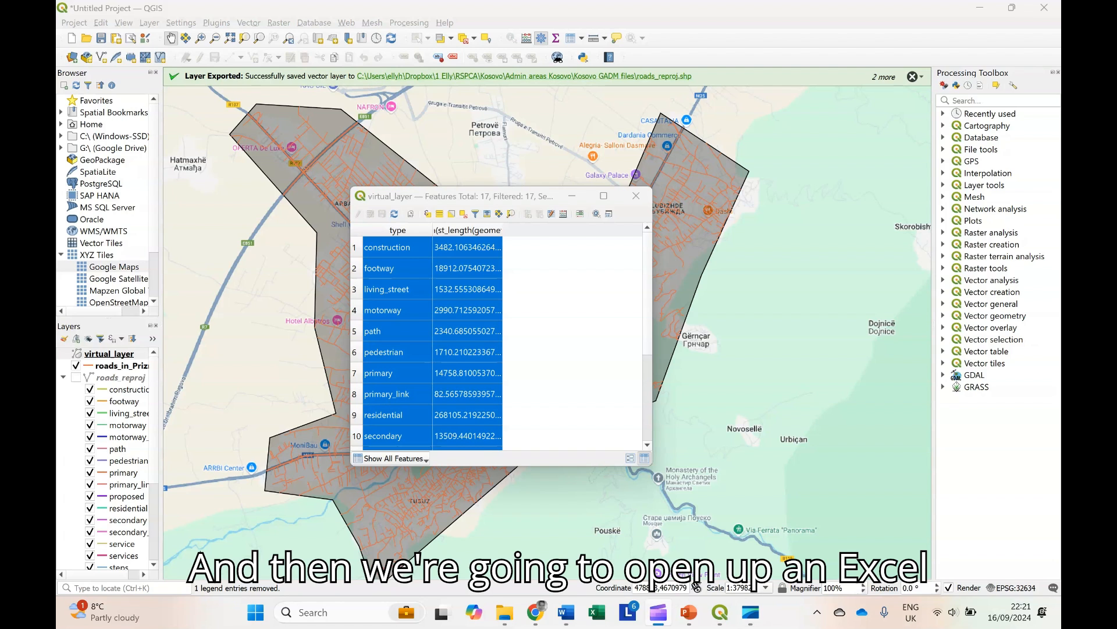
Switch to Excel, create a blank workbook and paste the copied road length table at cell A1
{"action": "left_click", "coordinate": [597, 612]}
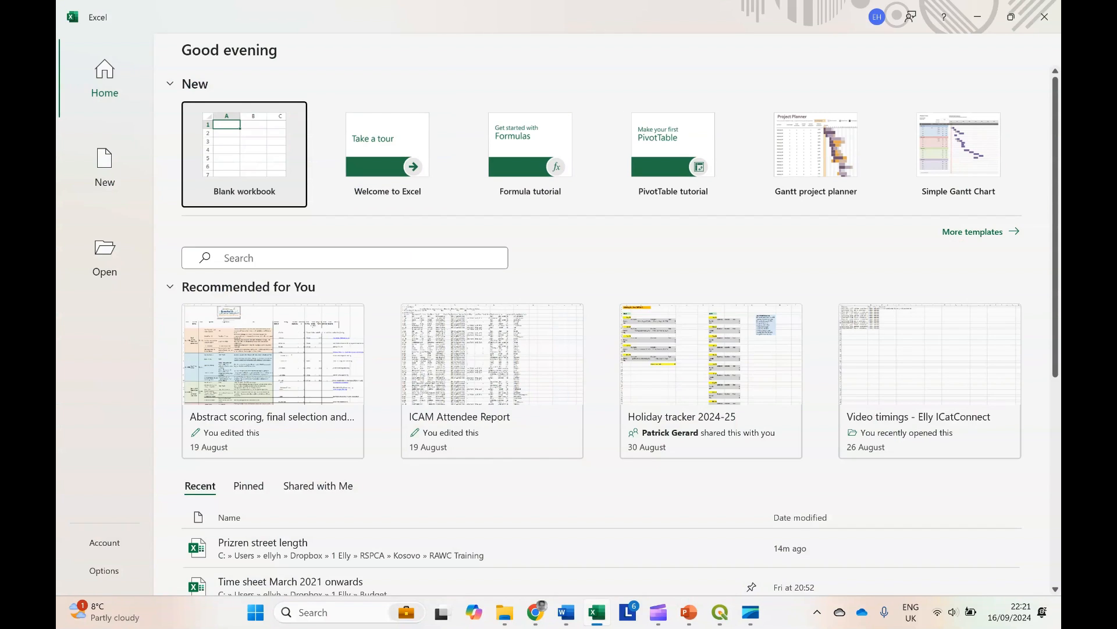
{"action": "double_click", "coordinate": [299, 156]}
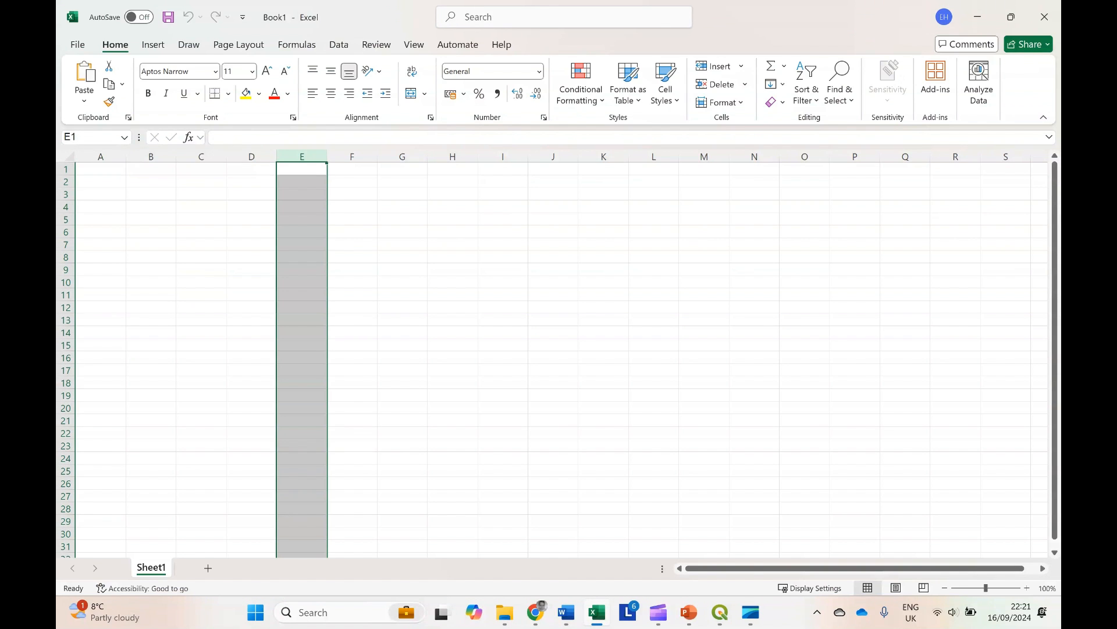
{"action": "left_click", "coordinate": [101, 169]}
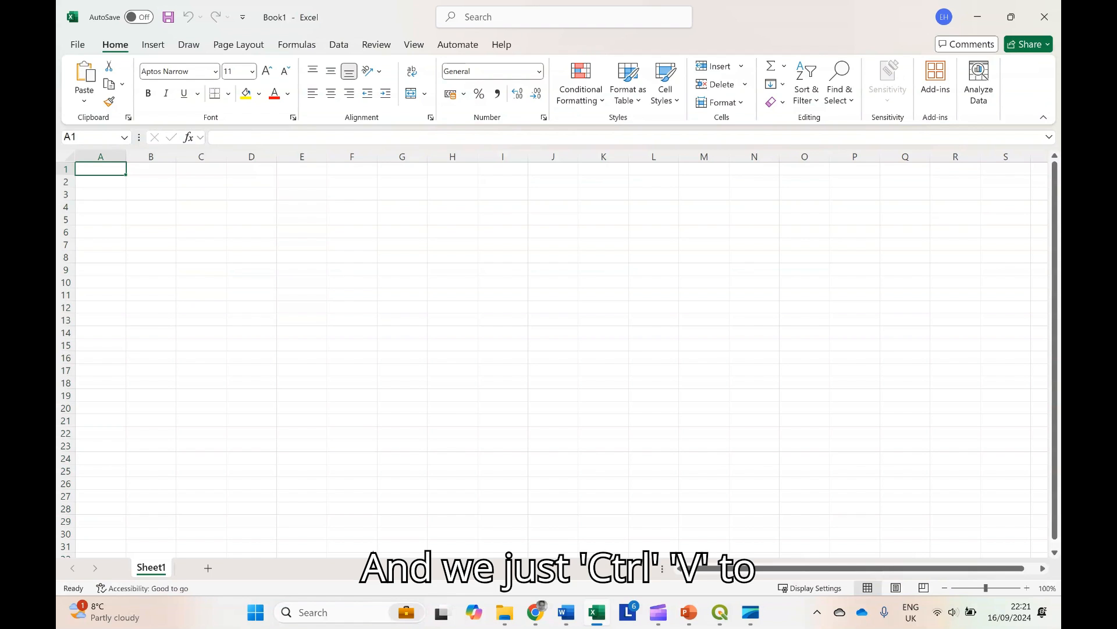
{"action": "key", "text": "ctrl+v"}
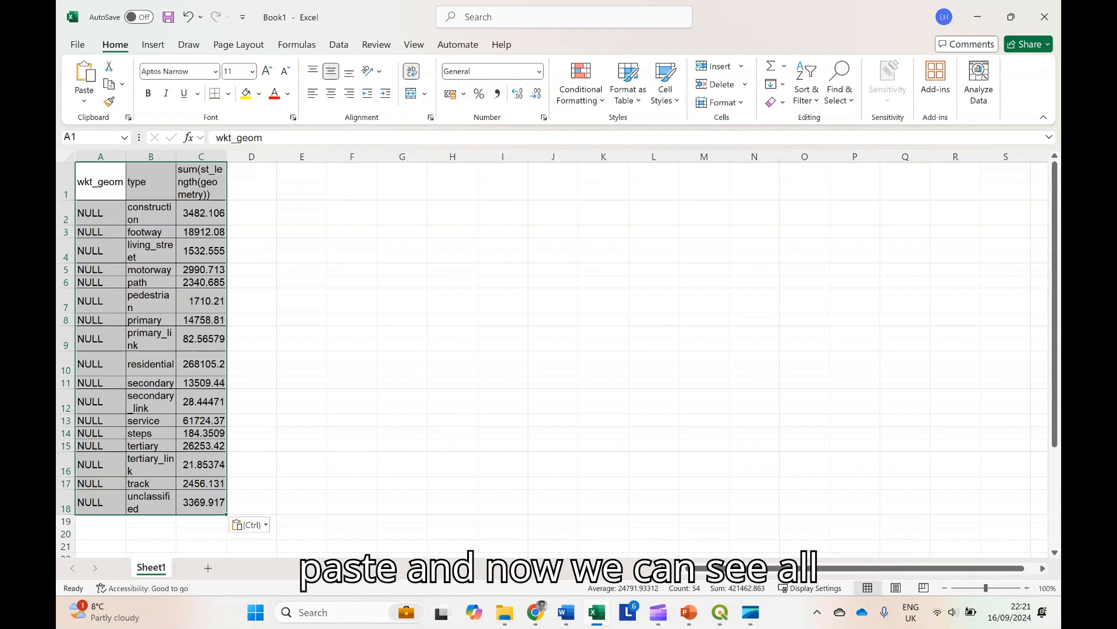
Widen the type and summed length columns, and add the header "length km" in cell D1
{"action": "left_click", "coordinate": [252, 232]}
{"action": "left_click_drag", "start_coordinate": [176, 156], "coordinate": [277, 157]}
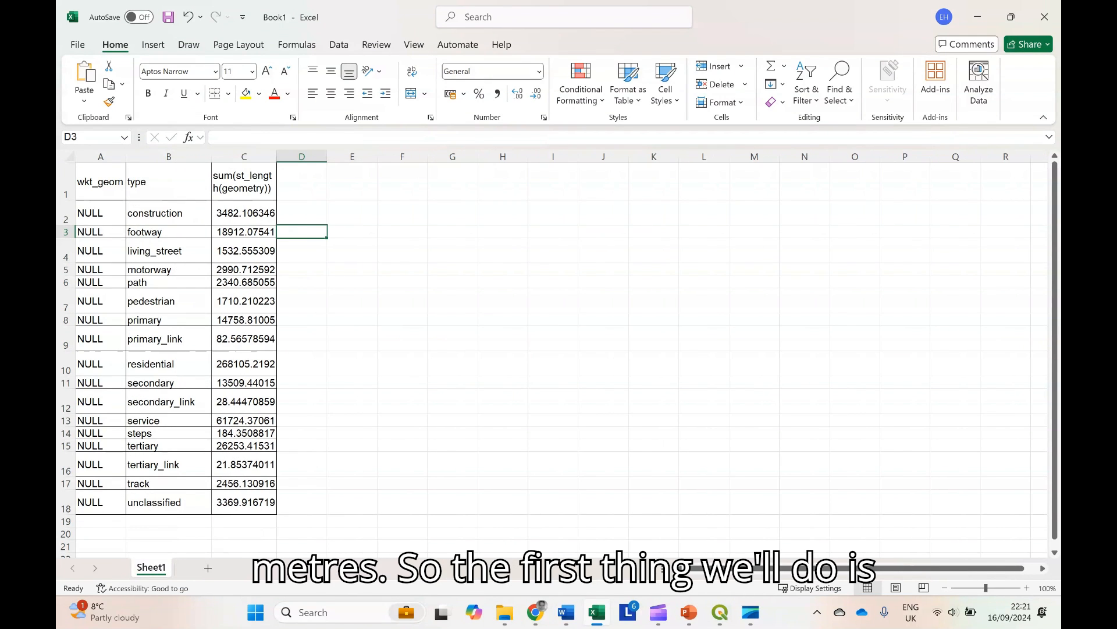
{"action": "left_click", "coordinate": [302, 182]}
{"action": "type", "text": "length"}
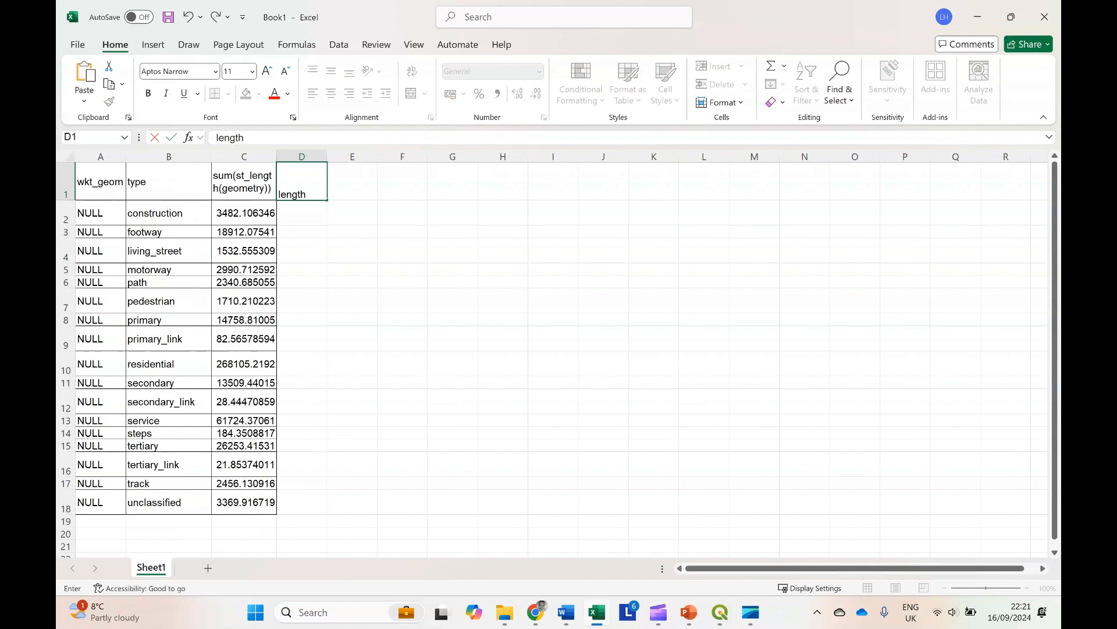
{"action": "type", "text": " km"}
{"action": "key", "text": "Return"}
Convert the summed lengths to kilometres with =C2/1000 in cell D2 and fill the formula down to row 18
{"action": "type", "text": "="}
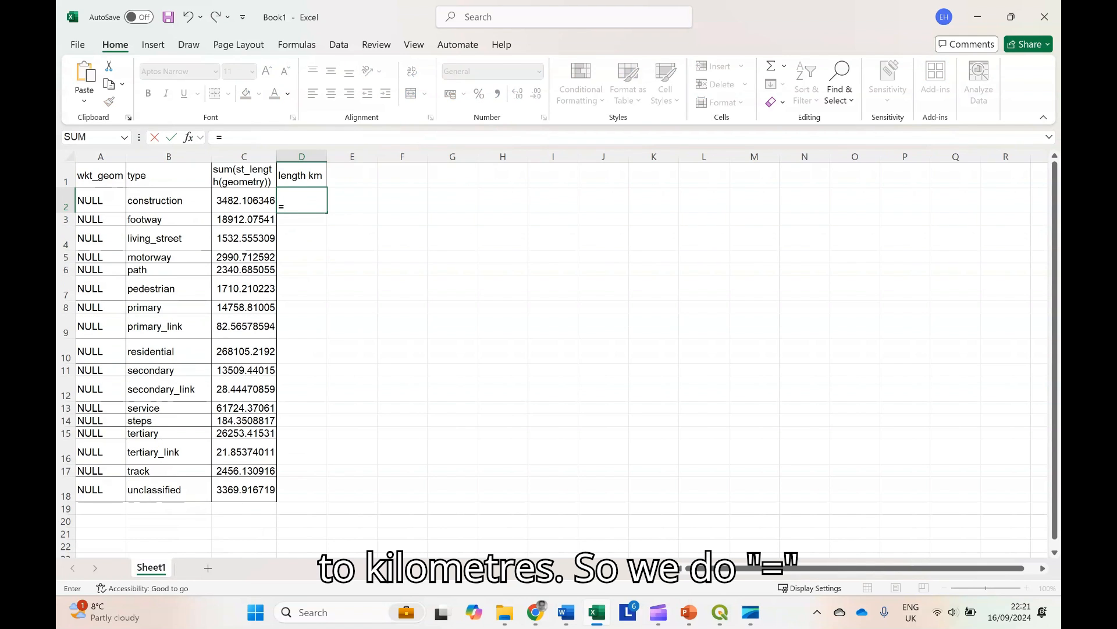
{"action": "left_click", "coordinate": [244, 201]}
{"action": "type", "text": "/"}
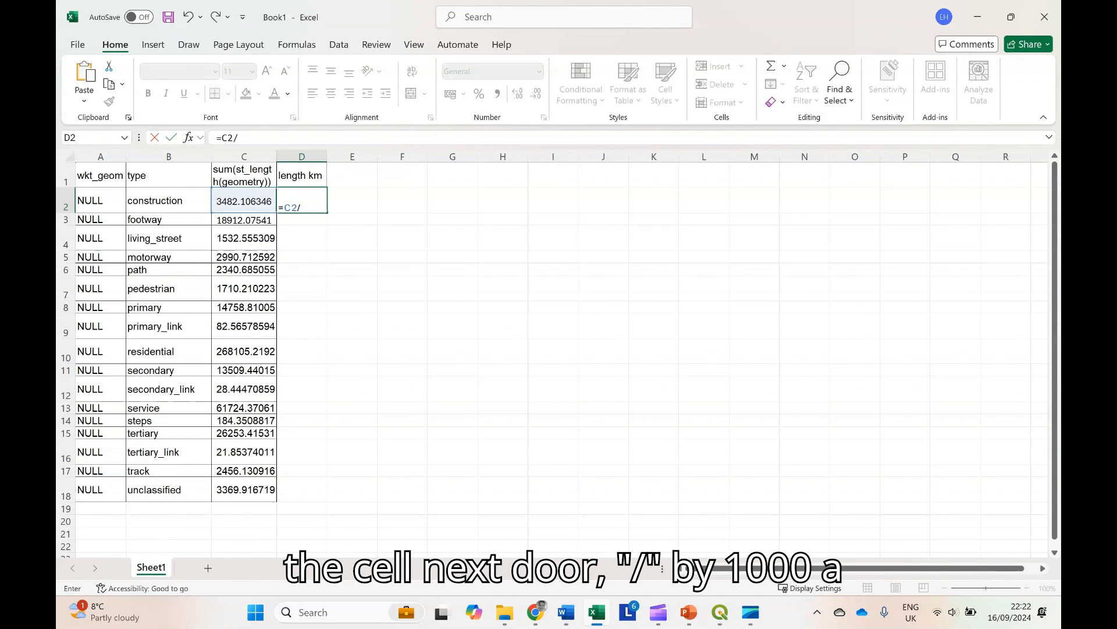
{"action": "type", "text": "1000"}
{"action": "key", "text": "Return"}
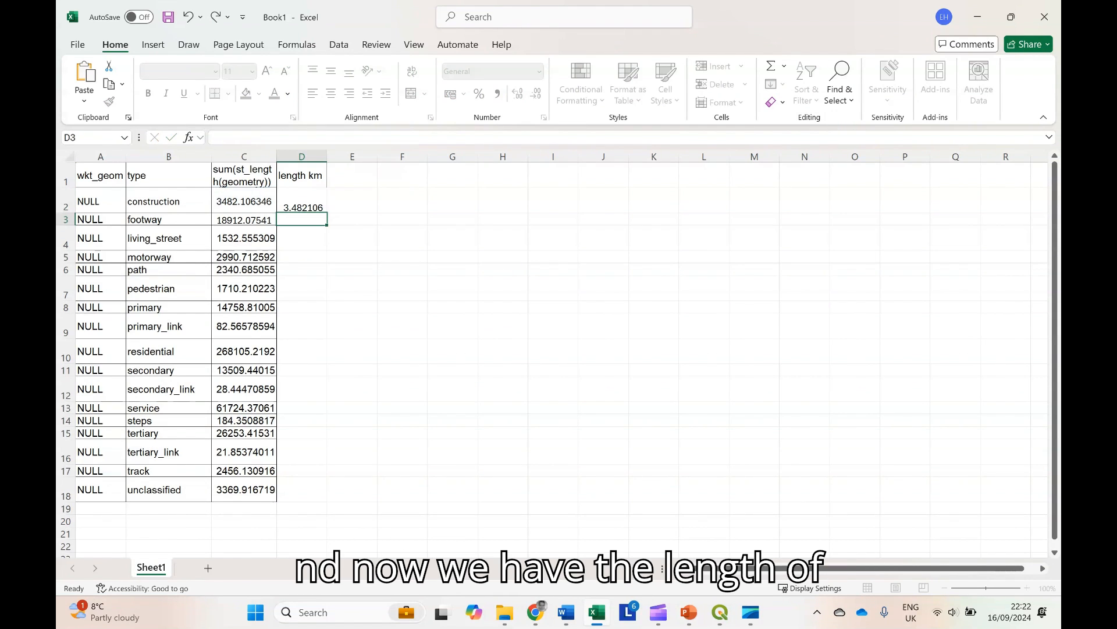
{"action": "left_click", "coordinate": [302, 201]}
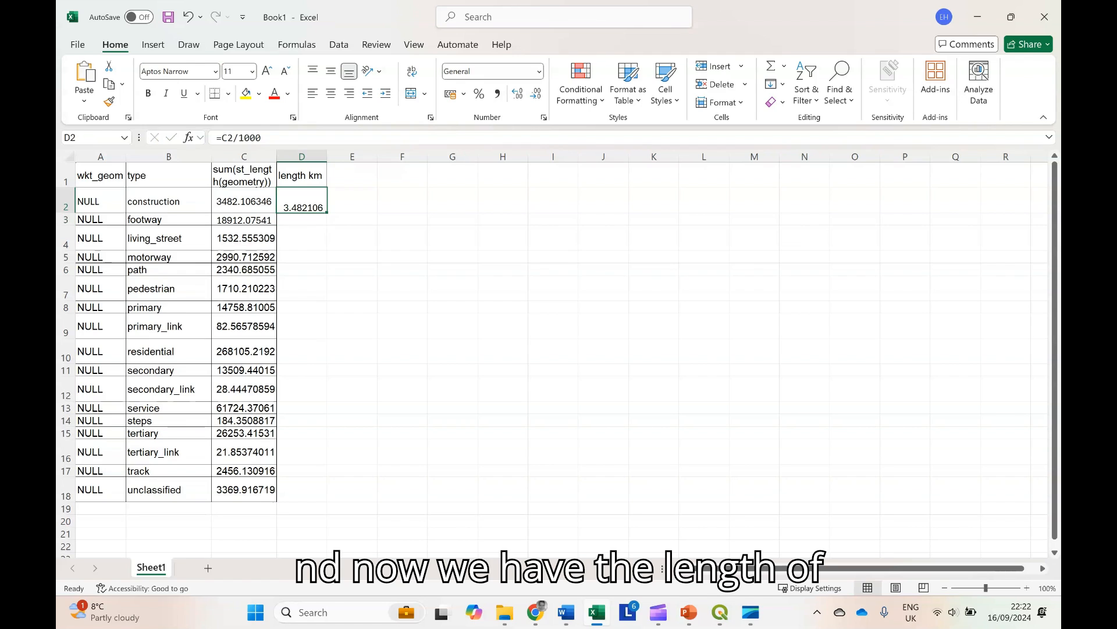
{"action": "double_click", "coordinate": [327, 213]}
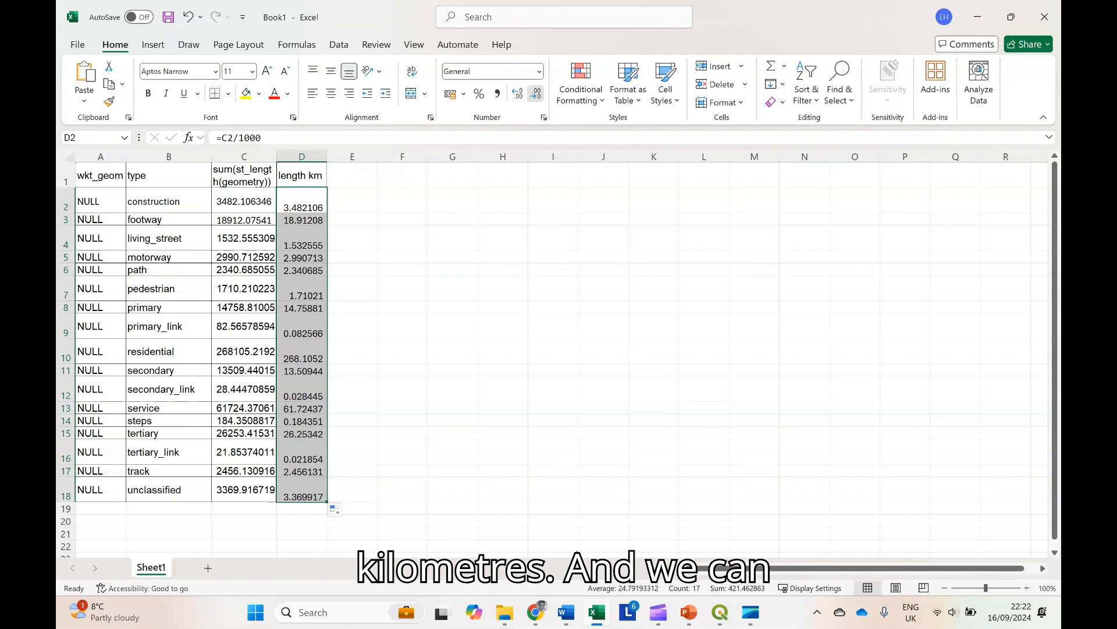
Reduce the kilometre values in D2:D18 to one decimal place
{"action": "left_click", "coordinate": [536, 93]}
{"action": "left_click", "coordinate": [536, 93]}
{"action": "left_click", "coordinate": [536, 93]}
{"action": "left_click", "coordinate": [536, 93]}
{"action": "left_click", "coordinate": [536, 93]}
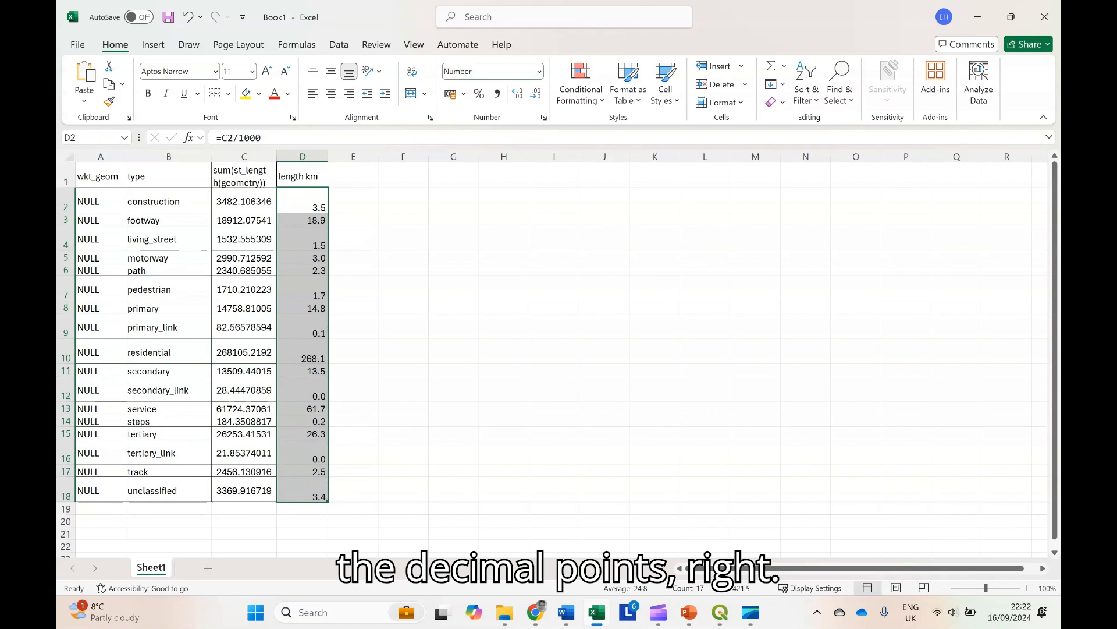
Total the kilometre column in cell D19 with =SUM(D2:D18)
{"action": "left_click", "coordinate": [302, 509]}
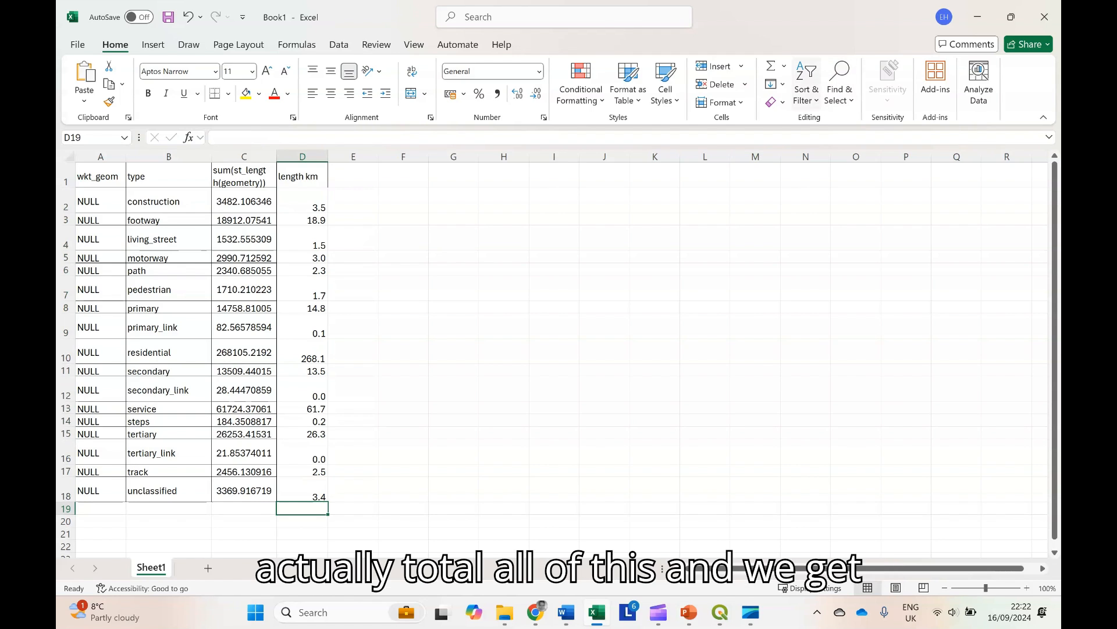
{"action": "left_click", "coordinate": [771, 65]}
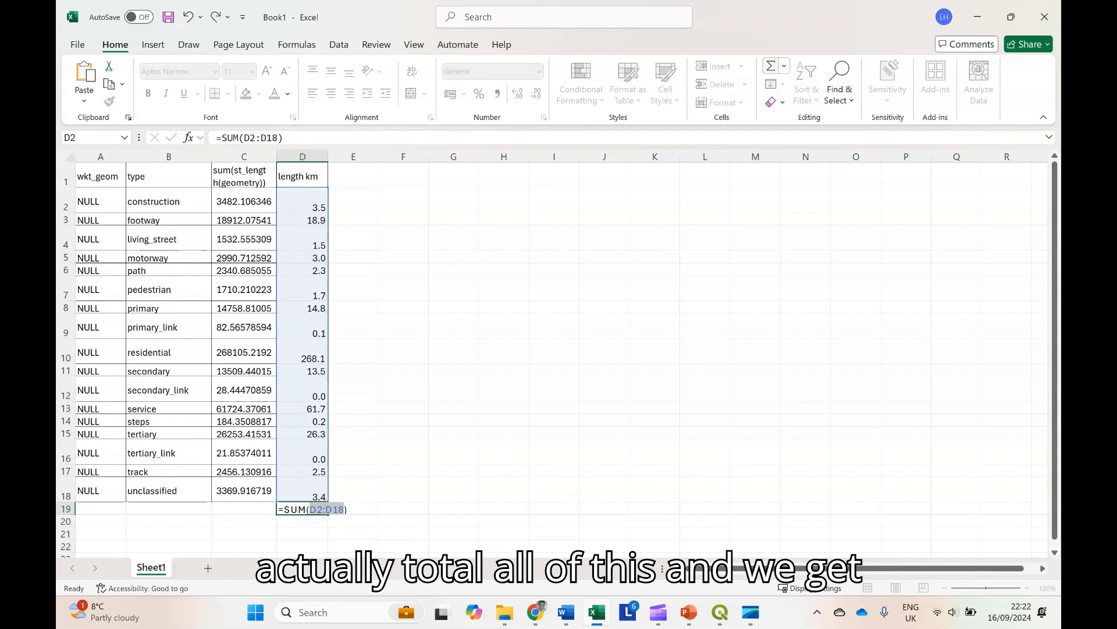
{"action": "key", "text": "Return"}
{"action": "left_click", "coordinate": [302, 509]}
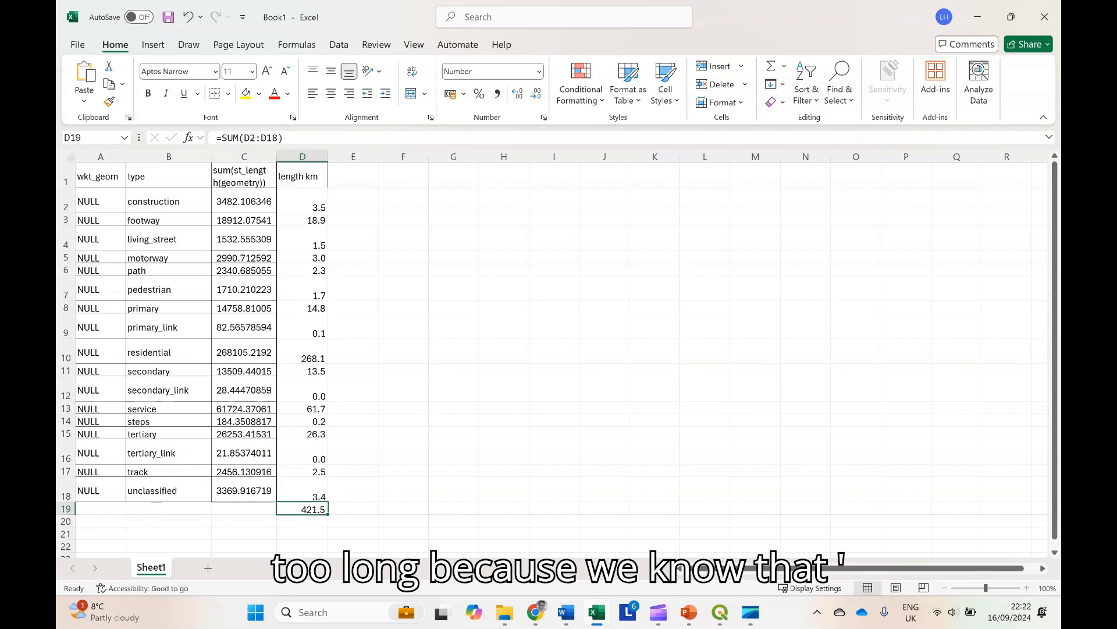
Highlight the footway, path, pedestrian and steps type cells in yellow
{"action": "left_click", "coordinate": [168, 220]}
{"action": "left_click", "coordinate": [246, 93]}
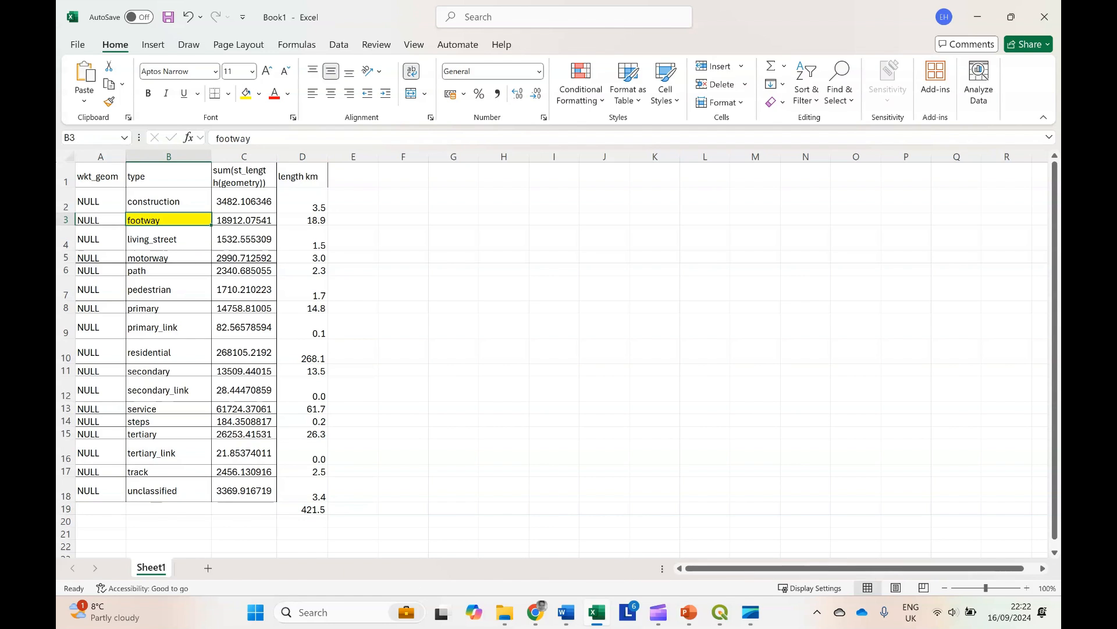
{"action": "left_click", "coordinate": [168, 271]}
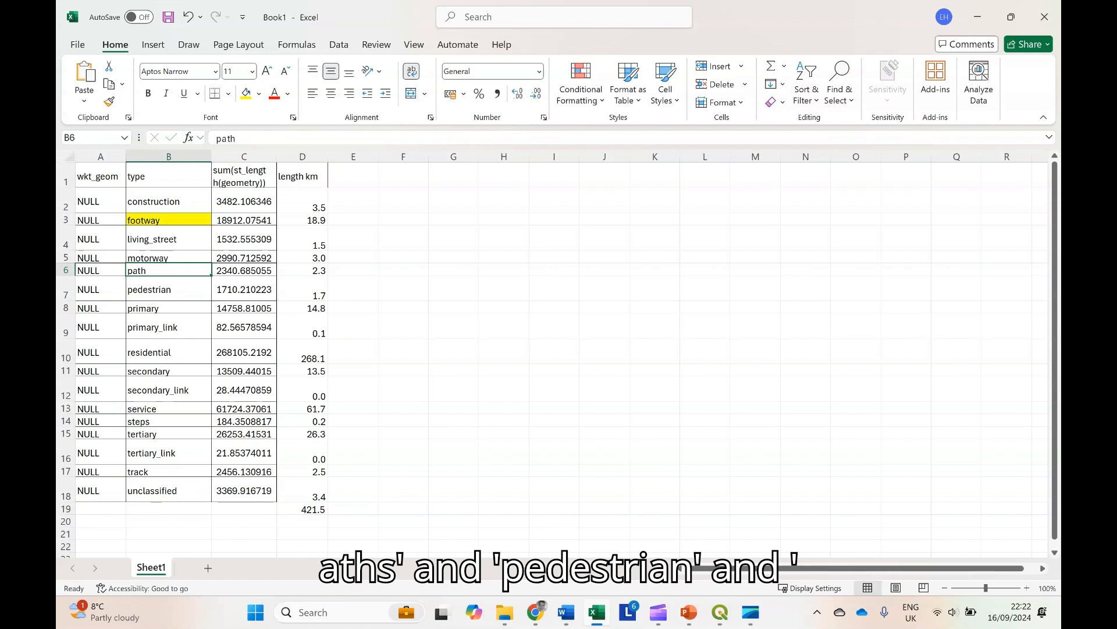
{"action": "left_click_drag", "start_coordinate": [168, 271], "coordinate": [168, 289]}
{"action": "left_click", "coordinate": [246, 93]}
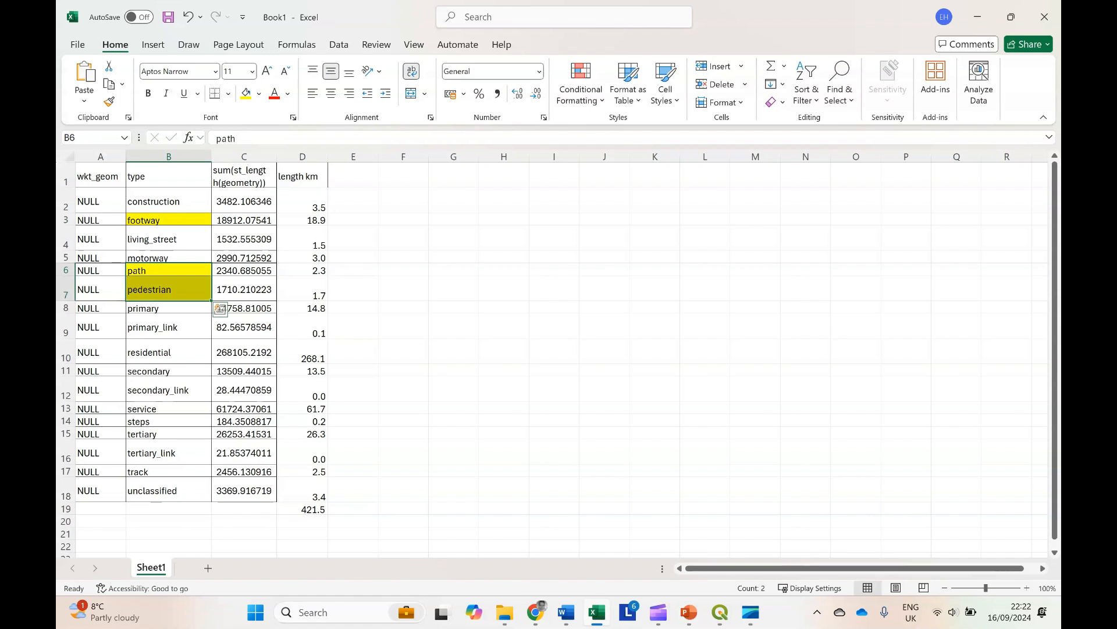
{"action": "left_click", "coordinate": [168, 421]}
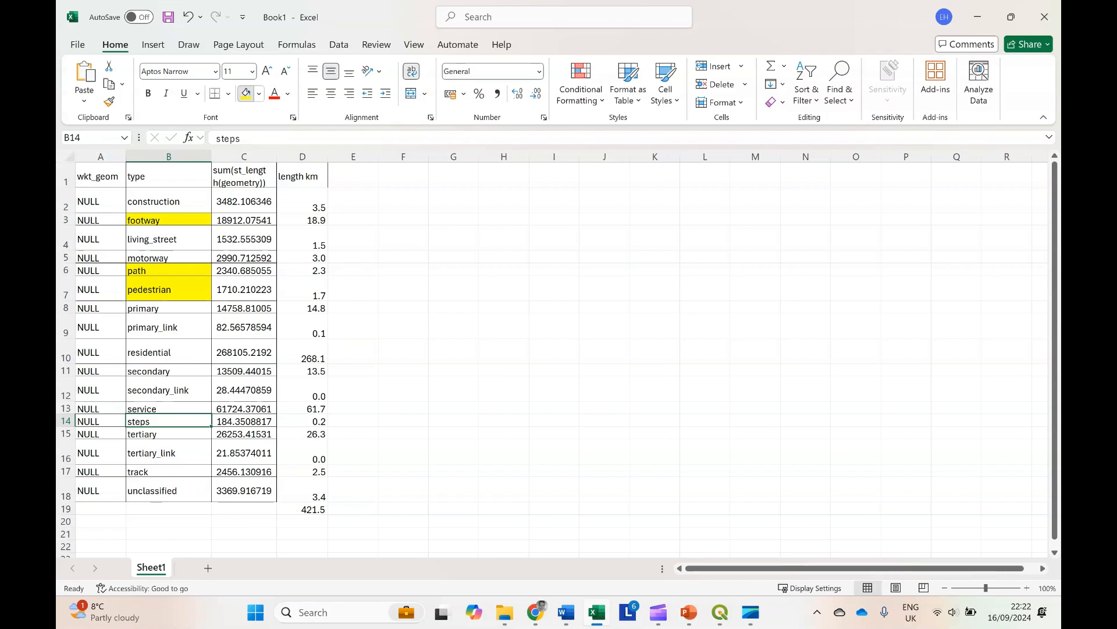
{"action": "left_click", "coordinate": [246, 93]}
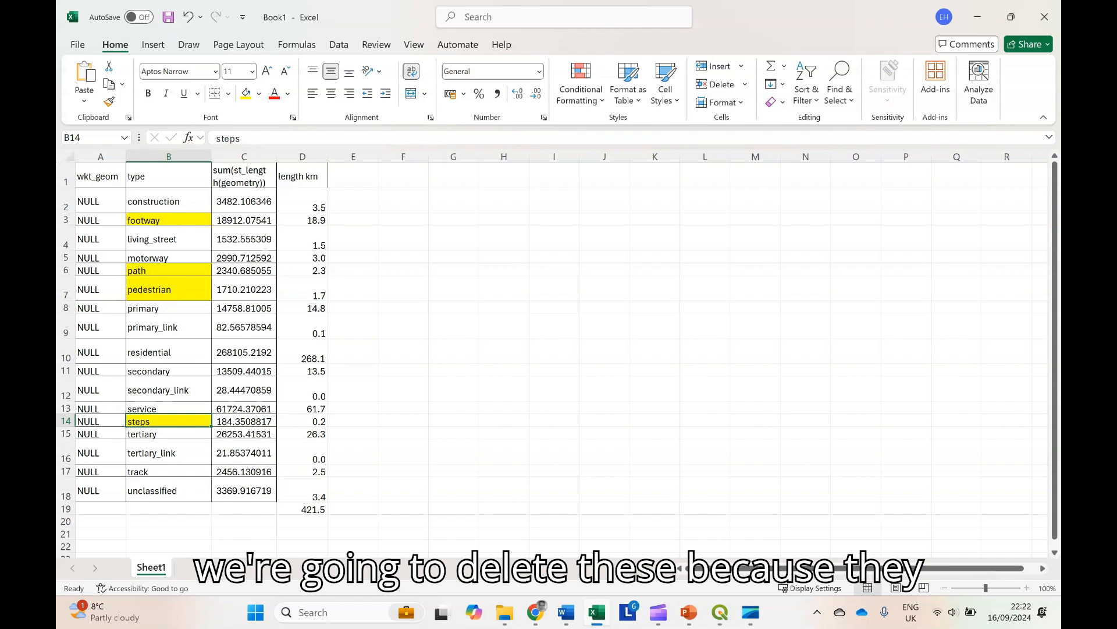
Clear the length km values of the footway, path, pedestrian and steps rows
{"action": "left_click", "coordinate": [302, 220]}
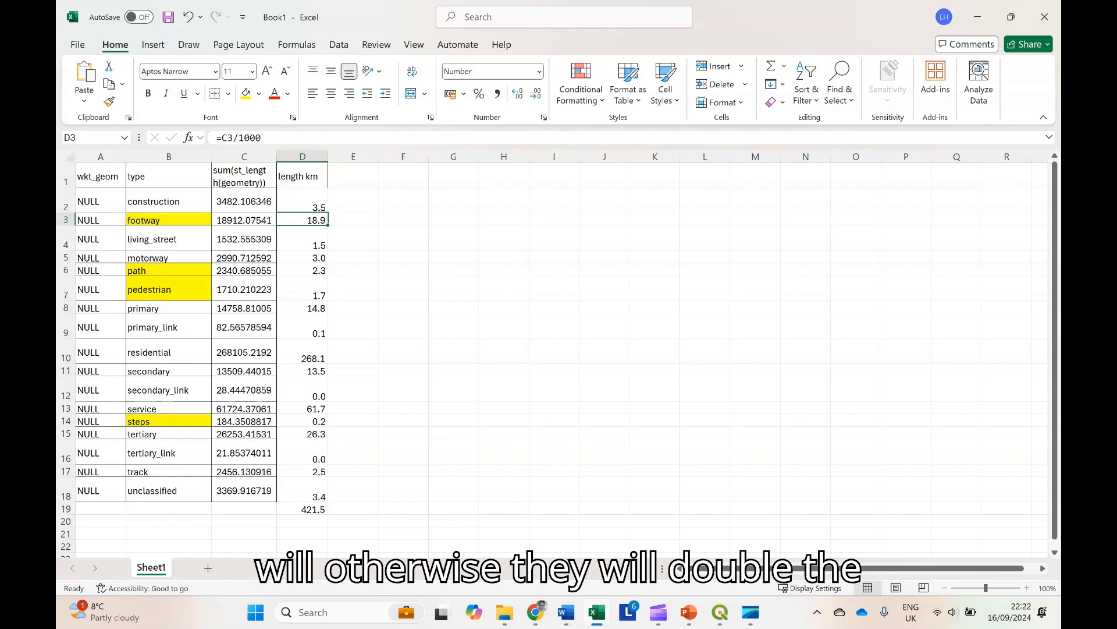
{"action": "key", "text": "Delete"}
{"action": "left_click", "coordinate": [302, 270]}
{"action": "key", "text": "Delete"}
{"action": "left_click", "coordinate": [302, 288]}
{"action": "key", "text": "Delete"}
{"action": "left_click", "coordinate": [302, 421]}
{"action": "key", "text": "Delete"}
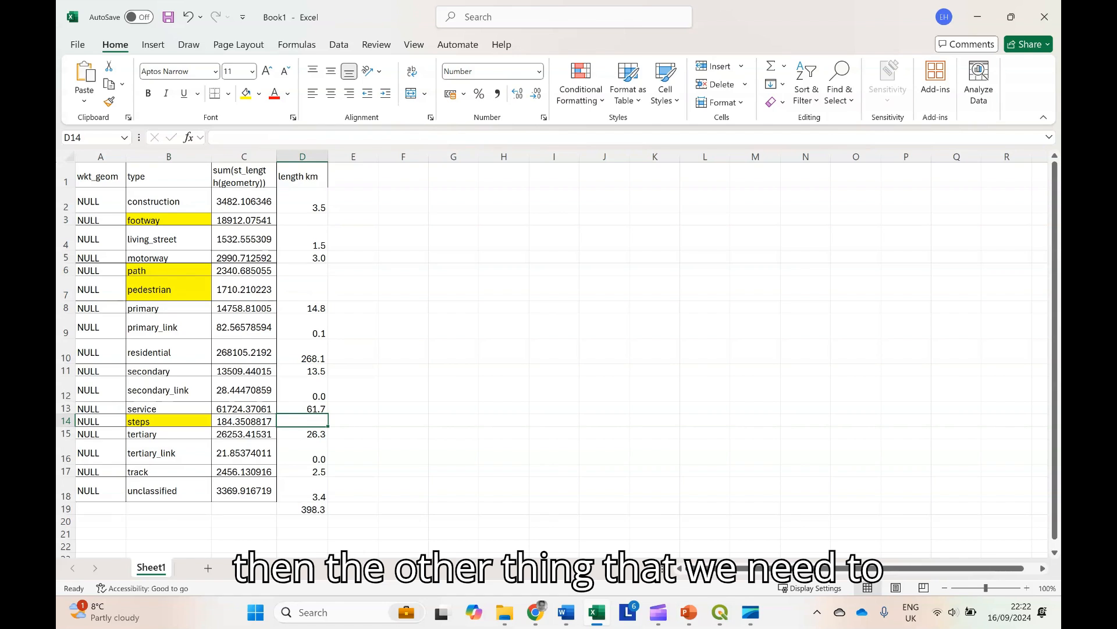
Highlight the motorway type cell in yellow and clear its length km value
{"action": "left_click", "coordinate": [168, 258]}
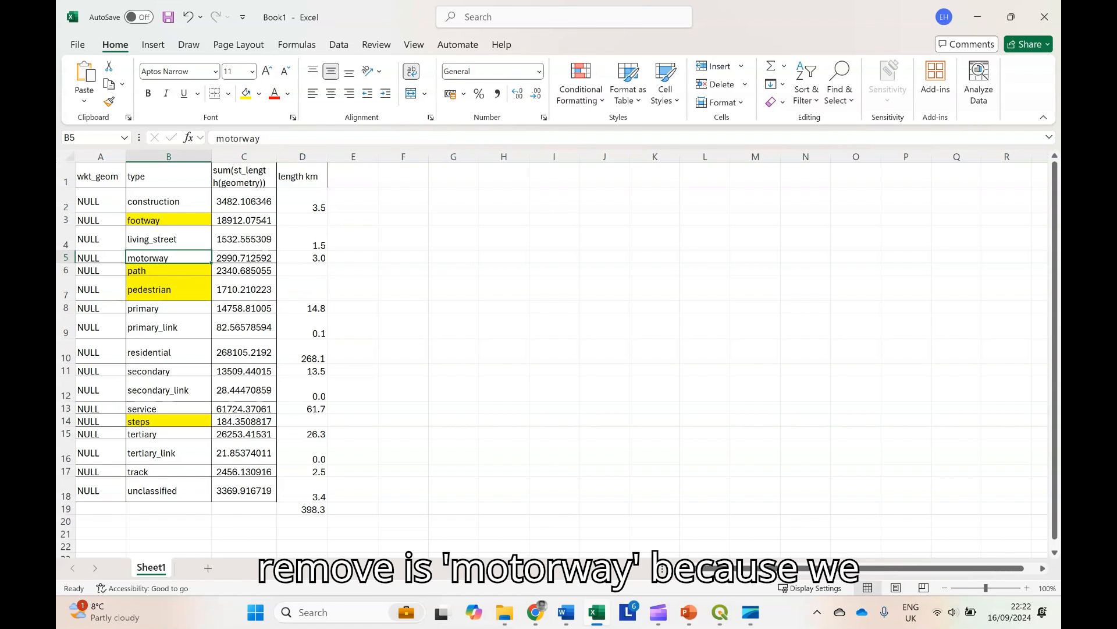
{"action": "left_click", "coordinate": [244, 93]}
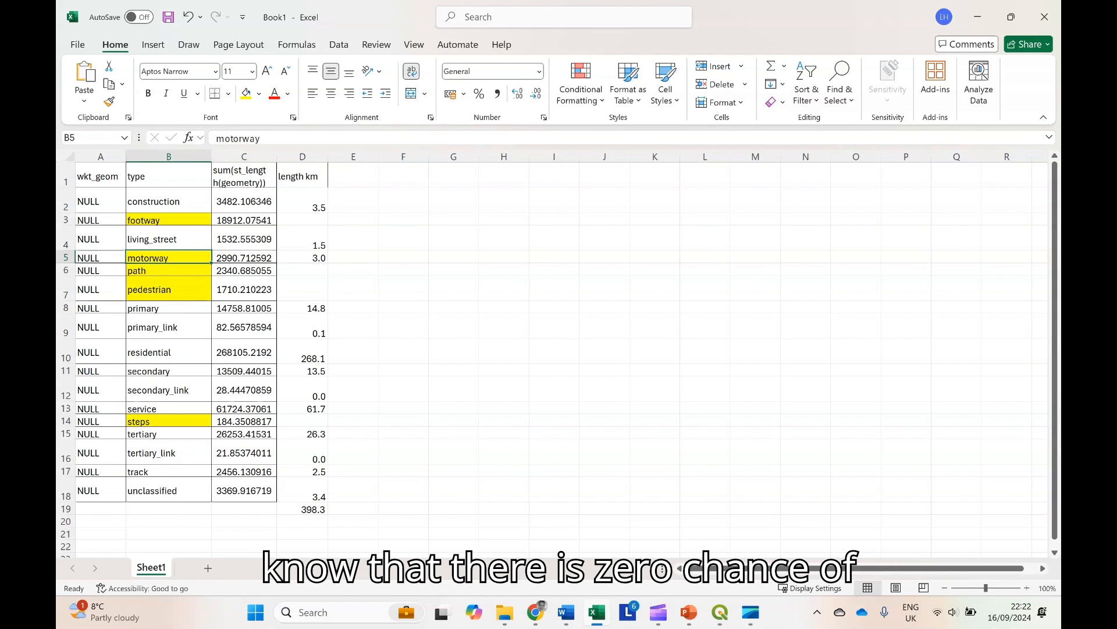
{"action": "left_click", "coordinate": [302, 258]}
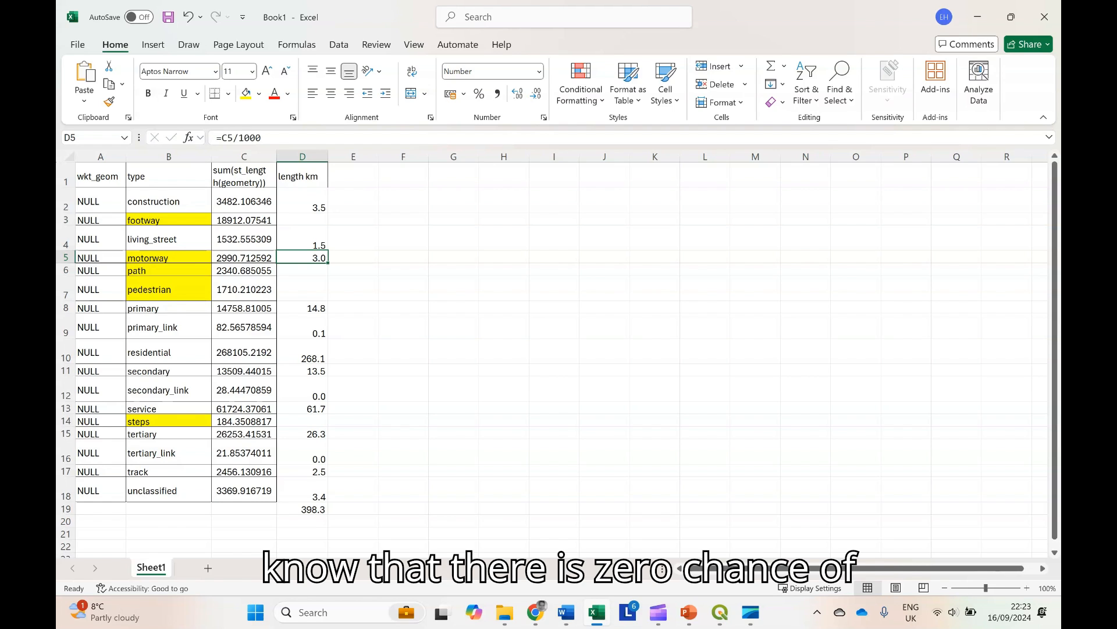
{"action": "key", "text": "Delete"}
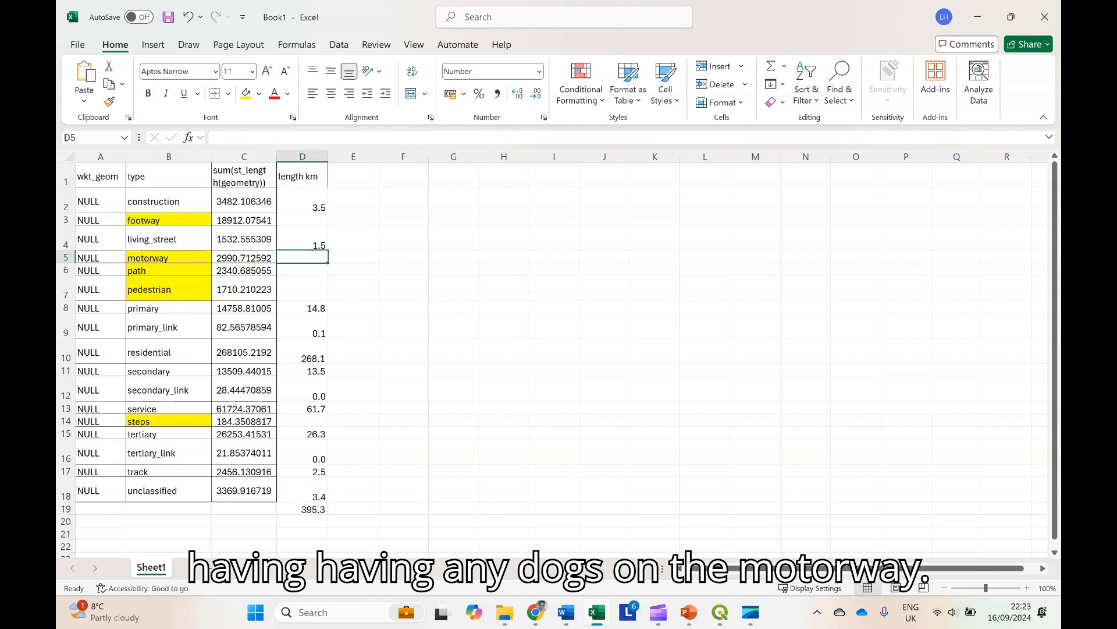
Label the kilometre total by entering "street where dogs may be found" in cell E19
{"action": "left_click", "coordinate": [302, 509]}
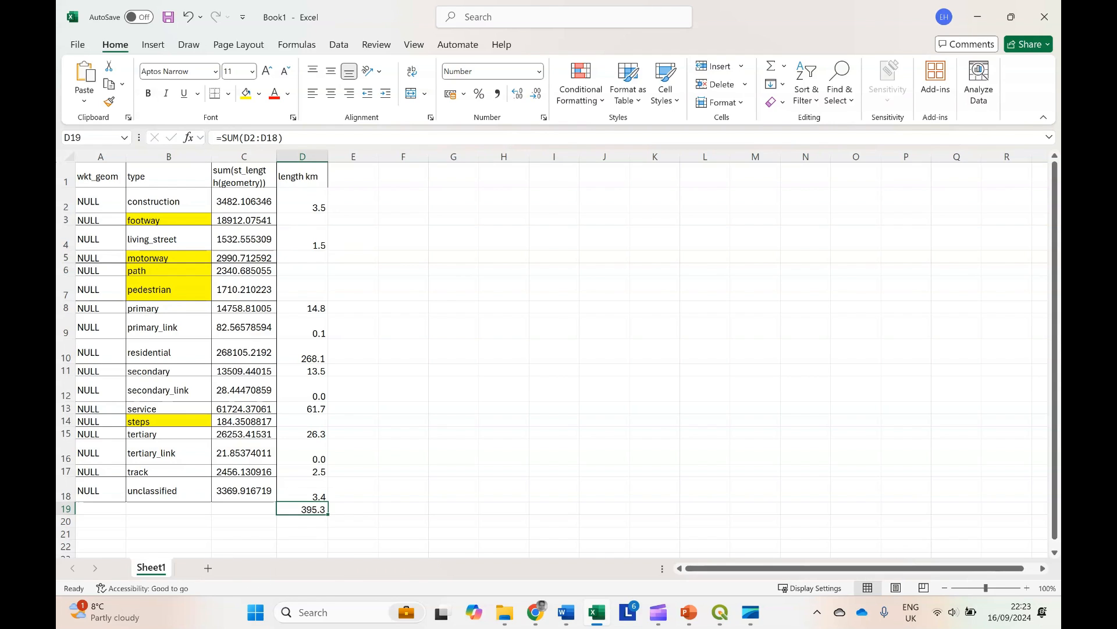
{"action": "left_click", "coordinate": [354, 509]}
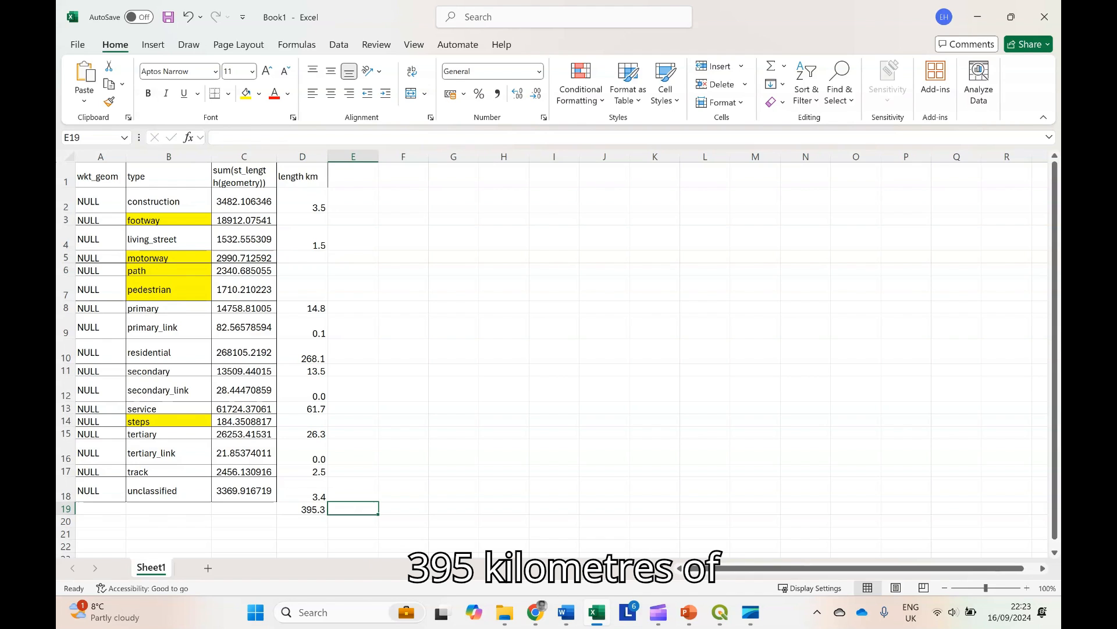
{"action": "type", "text": "street w"}
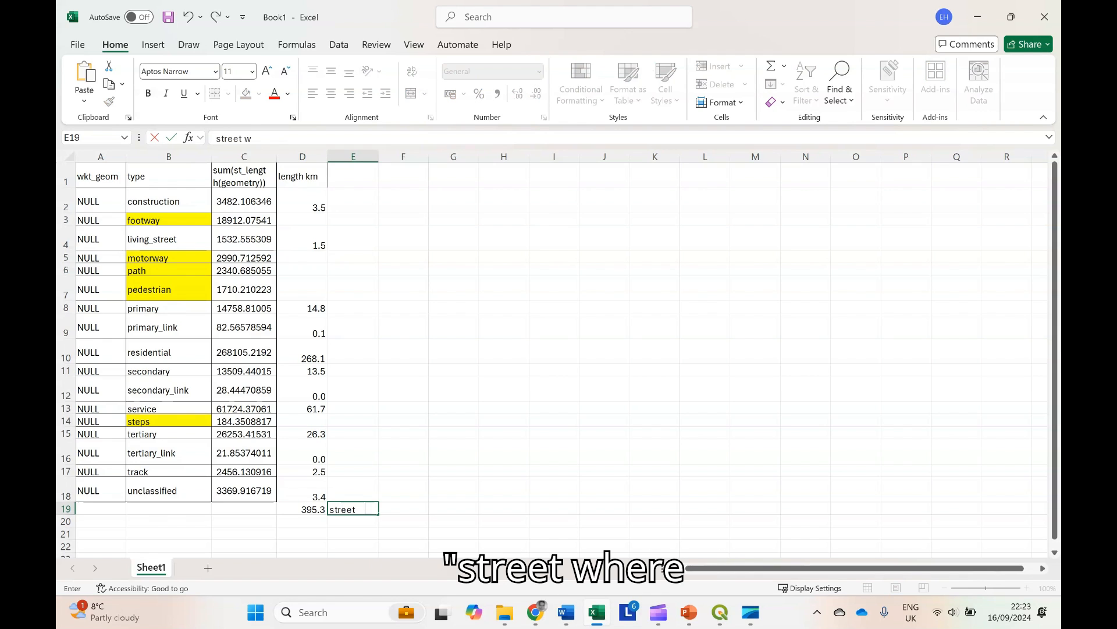
{"action": "type", "text": "here dogs may "}
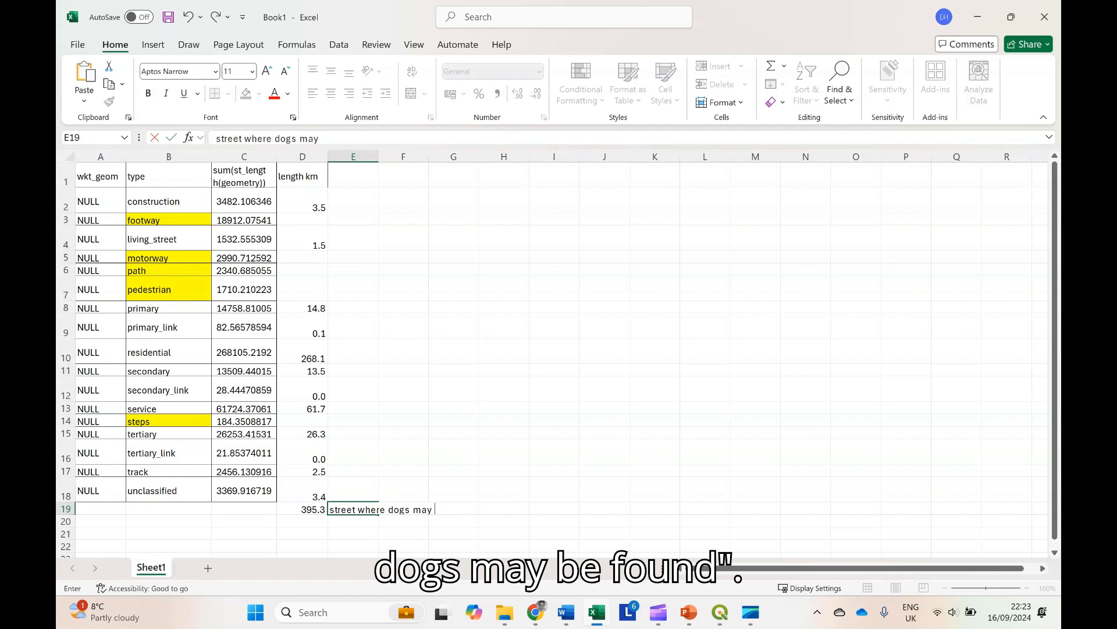
{"action": "type", "text": "be fuon"}
{"action": "type", "text": "d"}
{"action": "key", "text": "BackSpace"}
{"action": "key", "text": "BackSpace"}
{"action": "key", "text": "BackSpace"}
{"action": "key", "text": "BackSpace"}
{"action": "type", "text": "oun"}
{"action": "key", "text": "Return"}
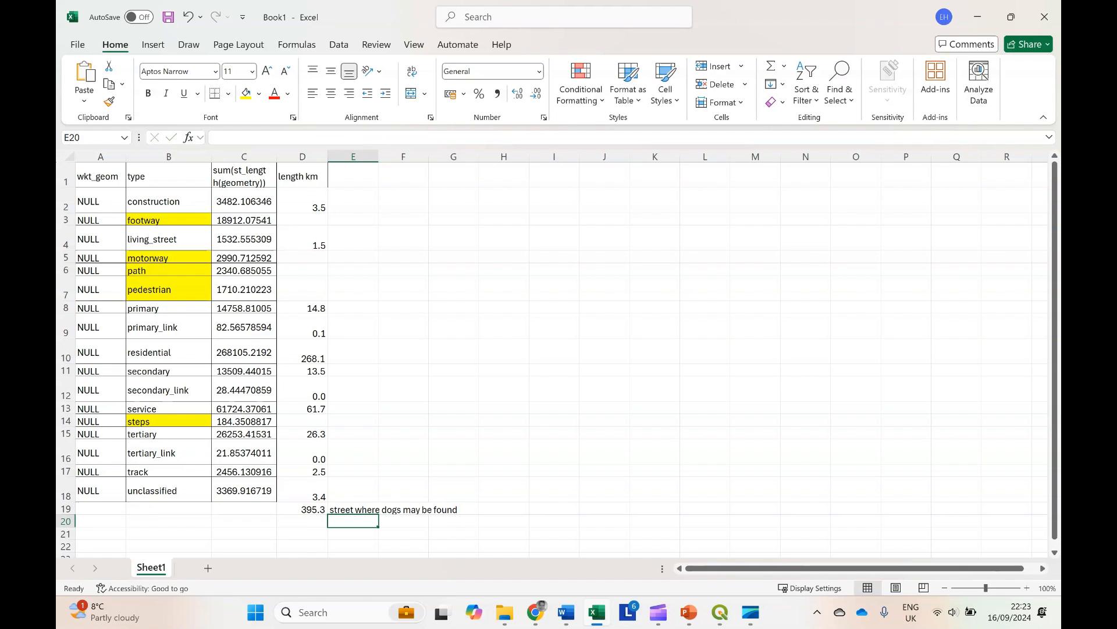
Switch to QGIS and view the map of clipped roads in the Prizren polygon
{"action": "key", "text": "alt+Tab"}
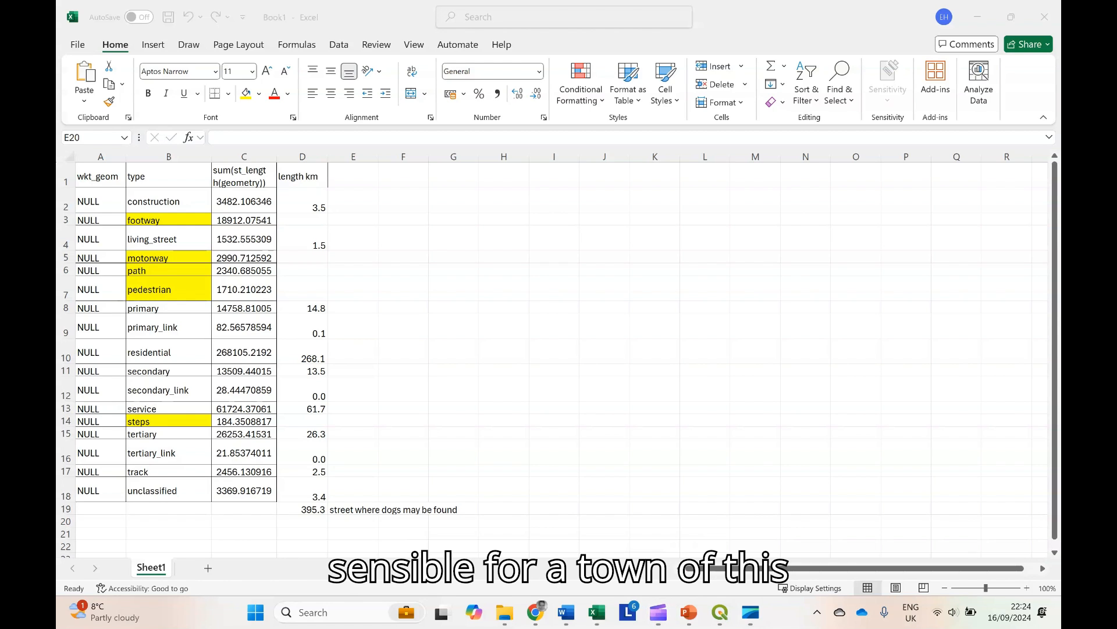
{"action": "key", "text": "alt+Tab"}
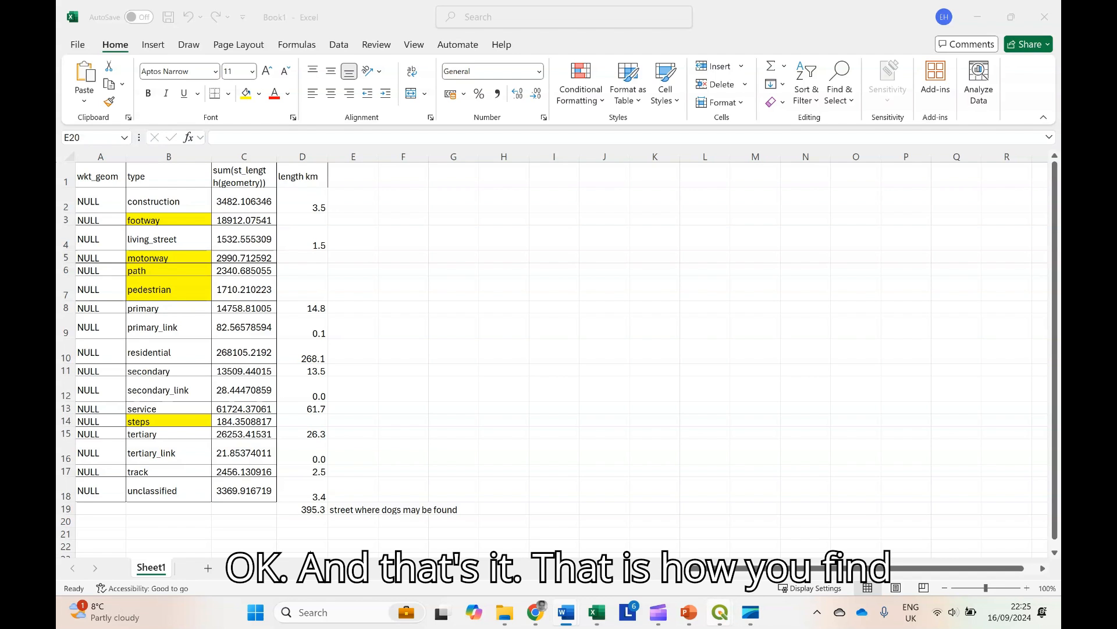
{"action": "mouse_move", "coordinate": [720, 611]}
{"action": "left_click", "coordinate": [695, 582]}
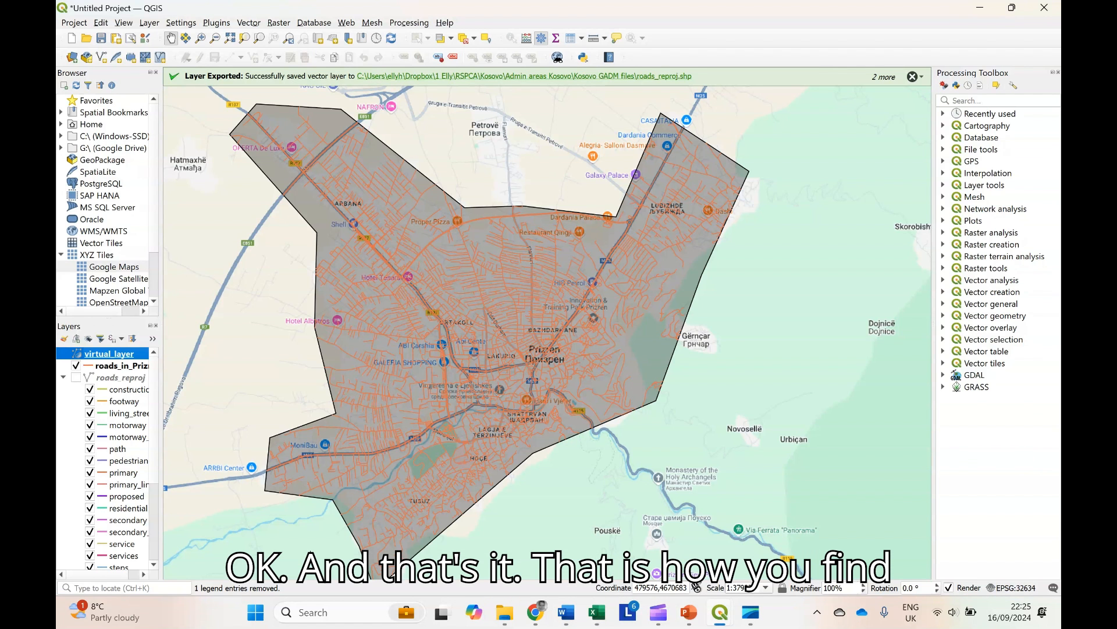